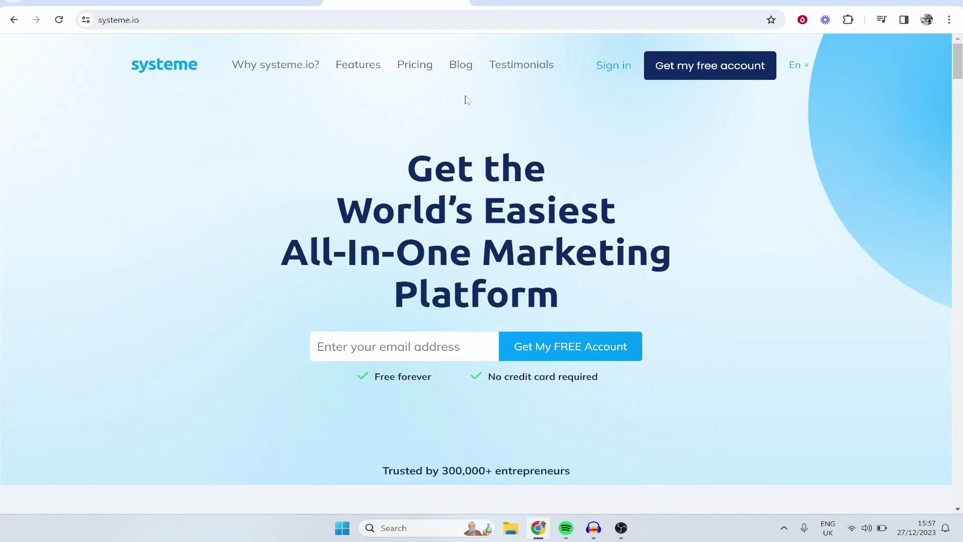
Examine the Free plan's contact, email and sales funnel limits on the systeme.io pricing page
{"action": "left_click", "coordinate": [425, 68]}
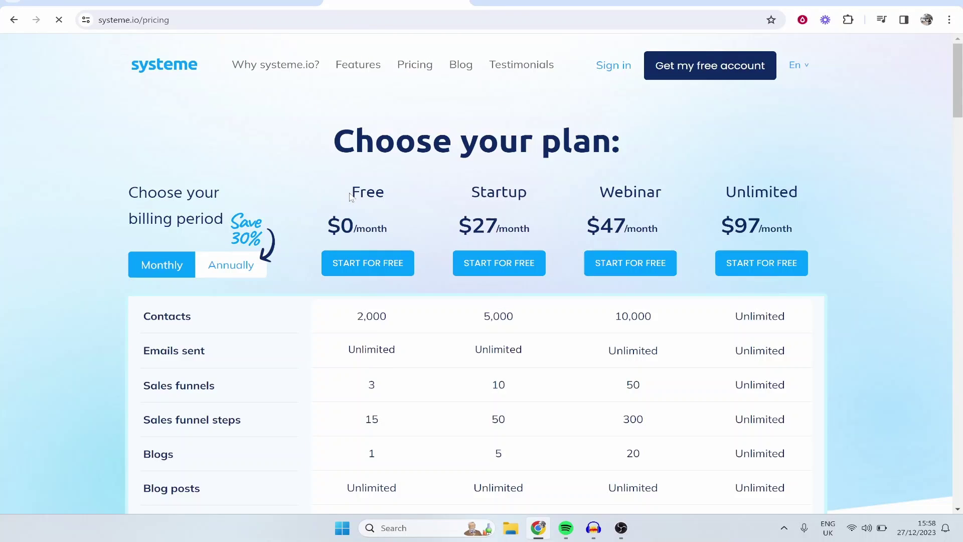
{"action": "left_click_drag", "start_coordinate": [351, 193], "coordinate": [386, 203]}
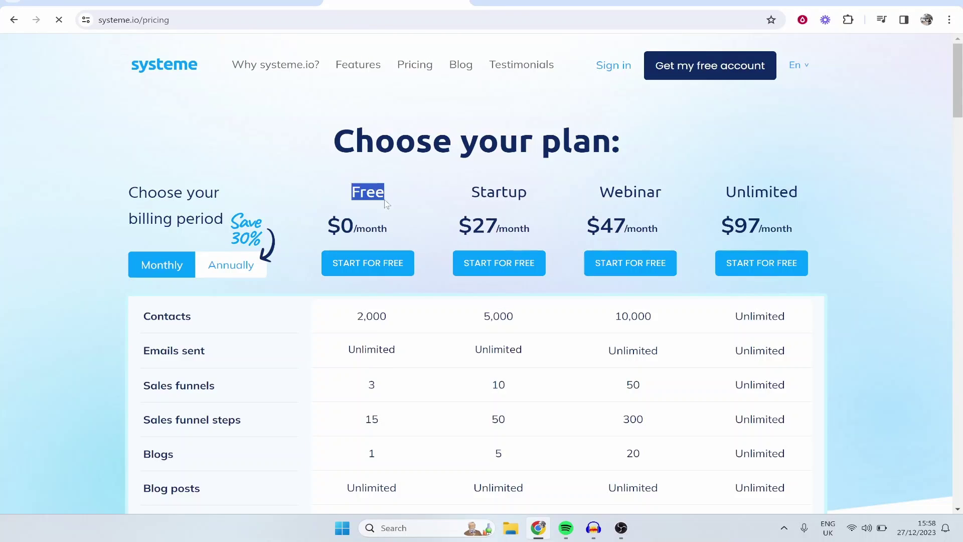
{"action": "left_click", "coordinate": [381, 306]}
{"action": "left_click_drag", "start_coordinate": [391, 321], "coordinate": [352, 311]}
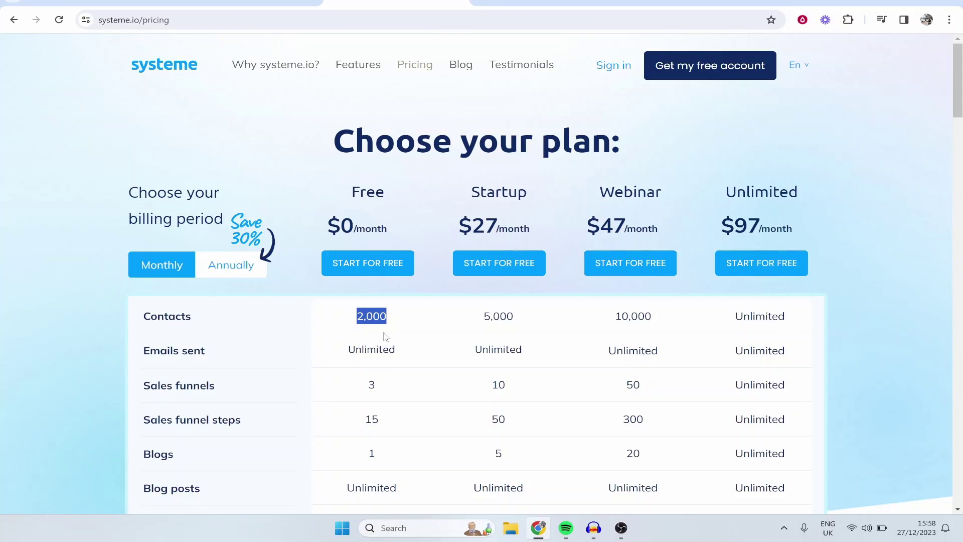
{"action": "left_click_drag", "start_coordinate": [401, 349], "coordinate": [325, 350]}
{"action": "left_click", "coordinate": [329, 349]}
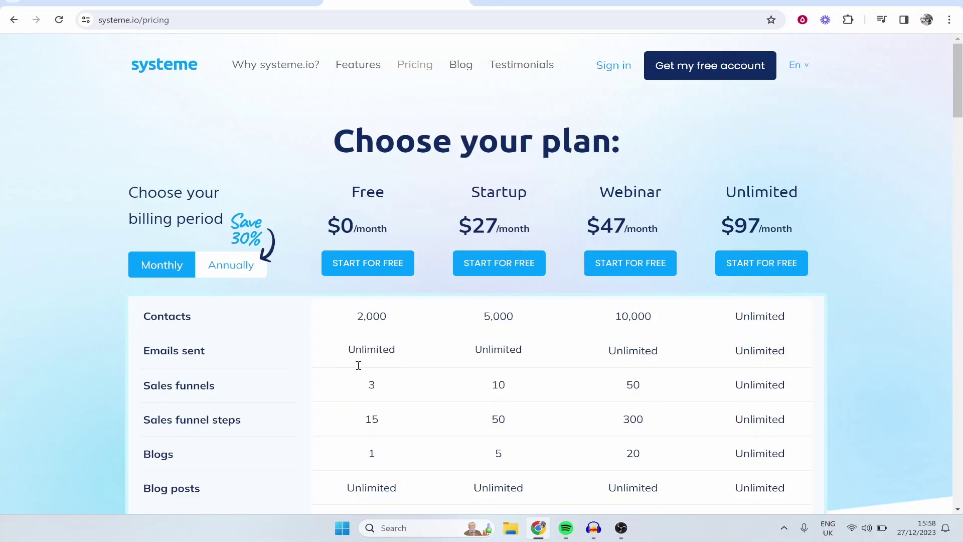
{"action": "left_click_drag", "start_coordinate": [382, 385], "coordinate": [366, 384]}
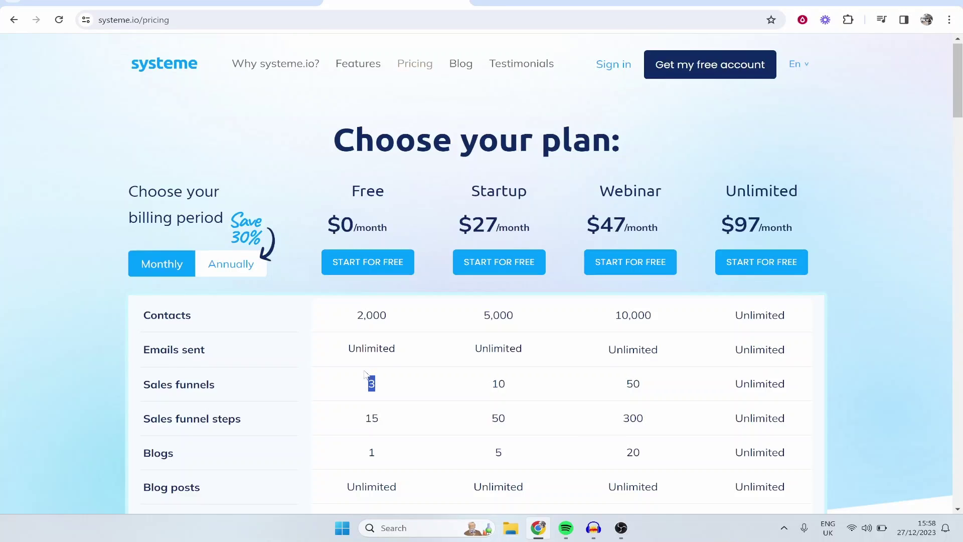
{"action": "scroll", "coordinate": [369, 376], "scroll_direction": "down", "scroll_amount": 1}
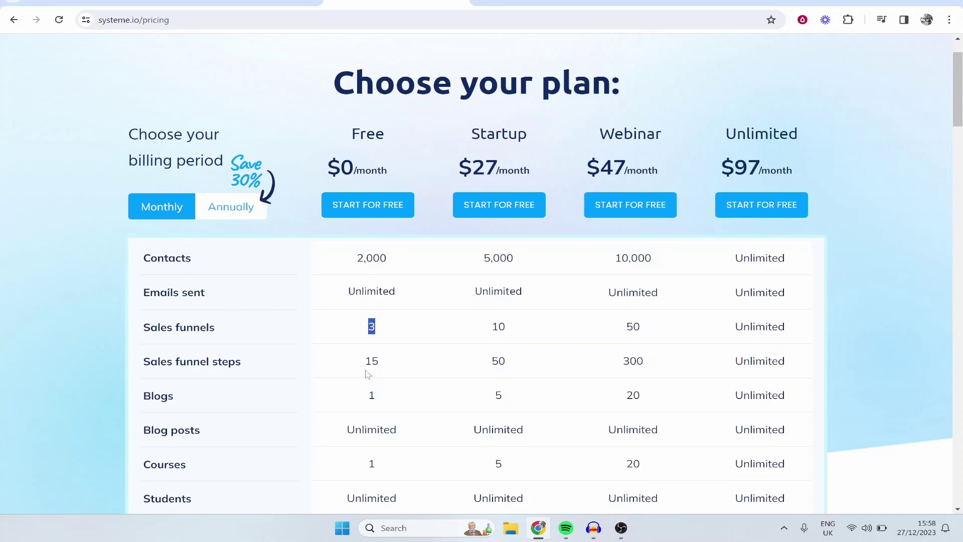
{"action": "scroll", "coordinate": [367, 374], "scroll_direction": "up", "scroll_amount": 1}
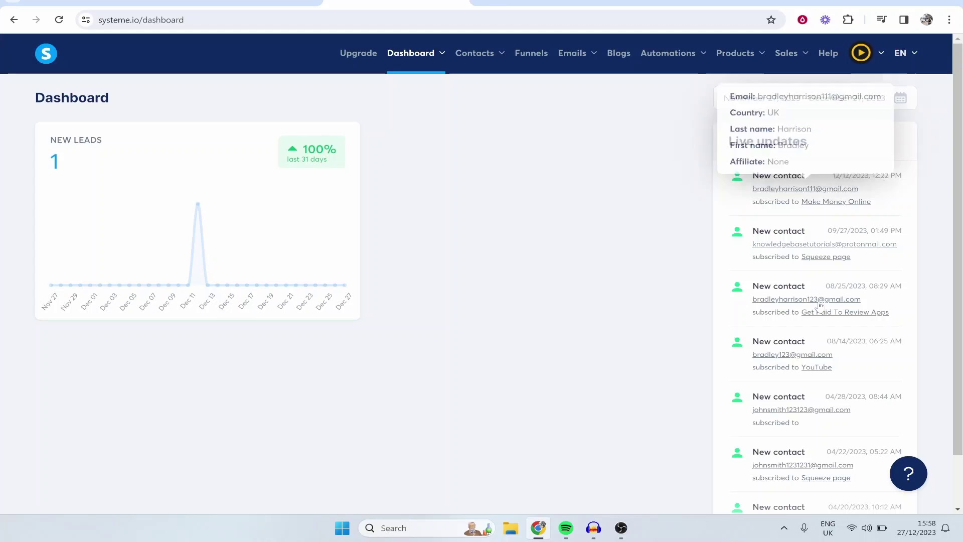
Delete the "YOUTUBE TUTORIAL" funnel from the funnels list
{"action": "left_click", "coordinate": [535, 53]}
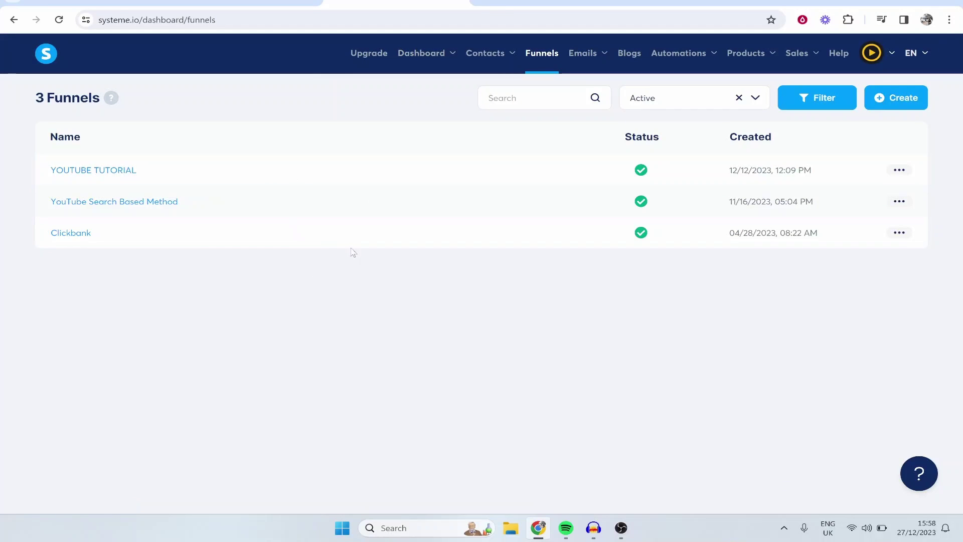
{"action": "left_click", "coordinate": [898, 173]}
{"action": "left_click", "coordinate": [867, 287]}
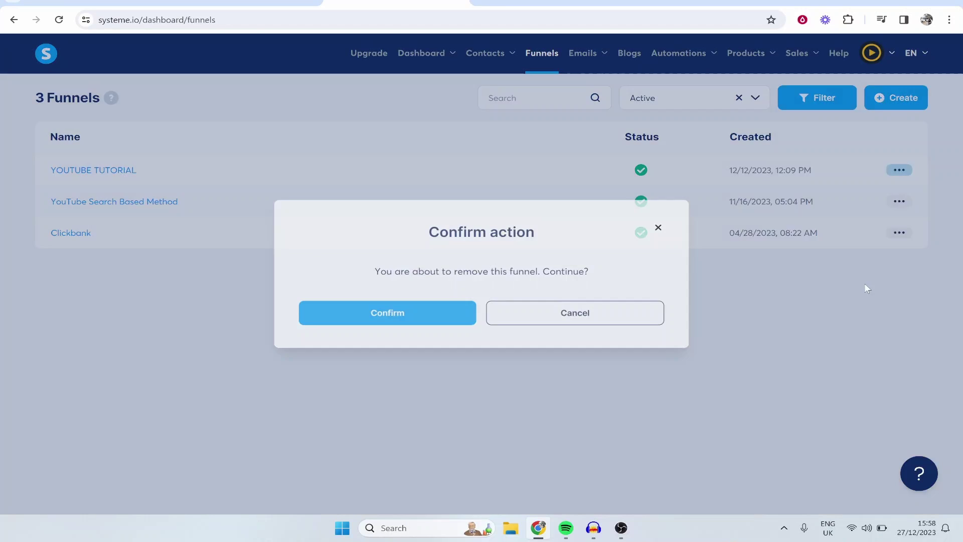
{"action": "left_click", "coordinate": [416, 313]}
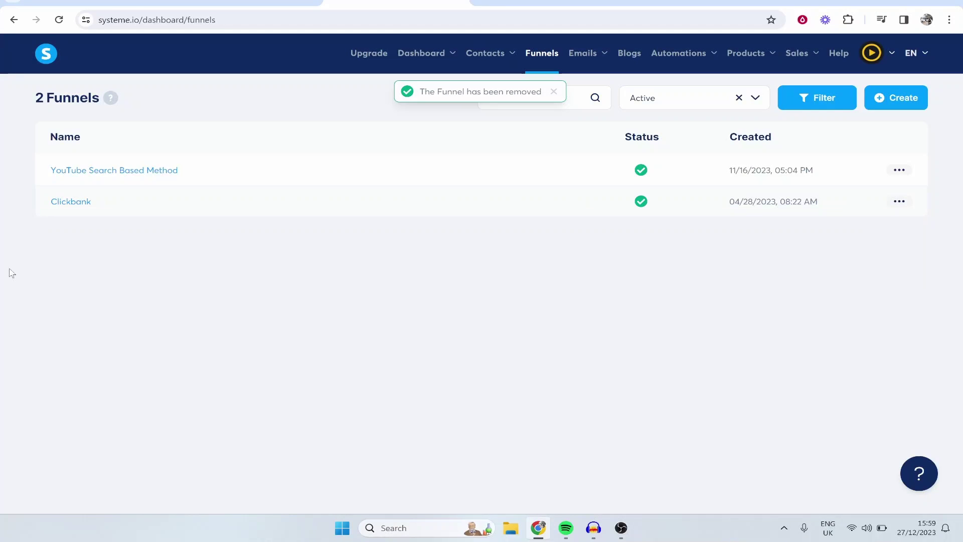
Start a new funnel named "Thumbnail template", keeping the preselected systeme.io funnel domain
{"action": "left_click", "coordinate": [890, 101]}
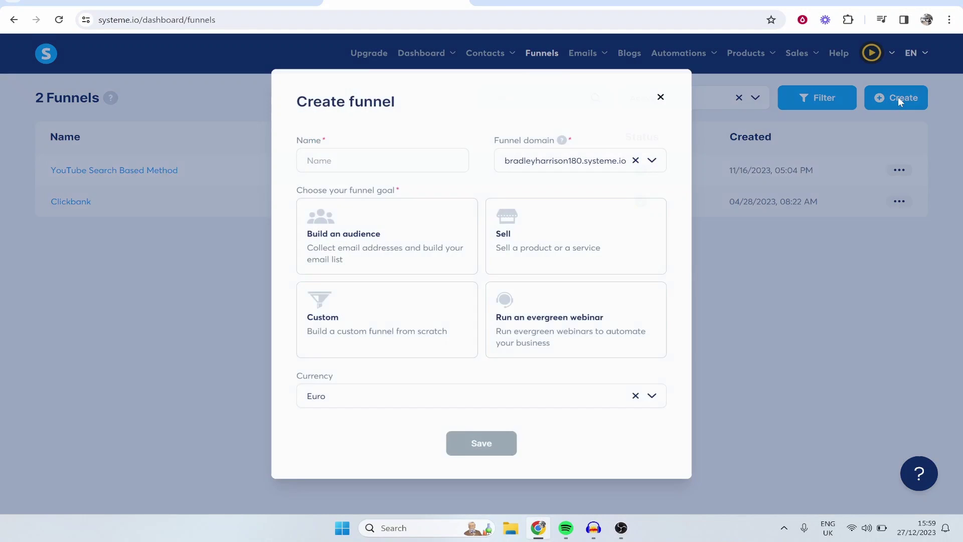
{"action": "left_click", "coordinate": [368, 163]}
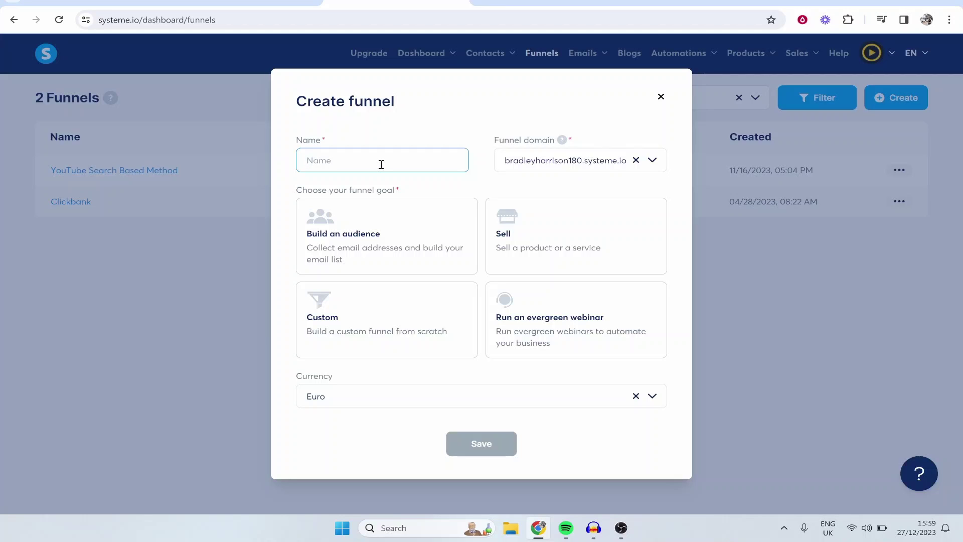
{"action": "type", "text": "Thumbnail template"}
{"action": "left_click_drag", "start_coordinate": [390, 165], "coordinate": [304, 162]}
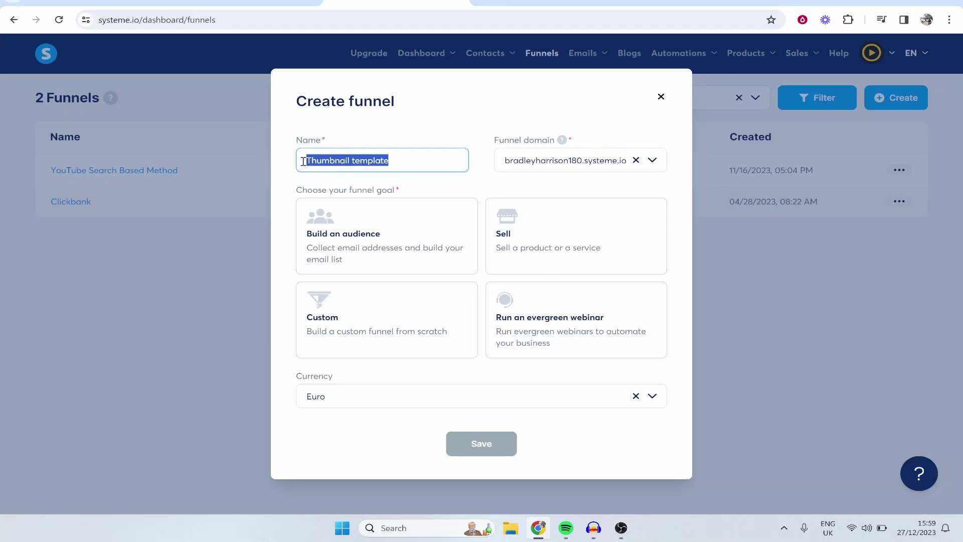
{"action": "left_click", "coordinate": [444, 167]}
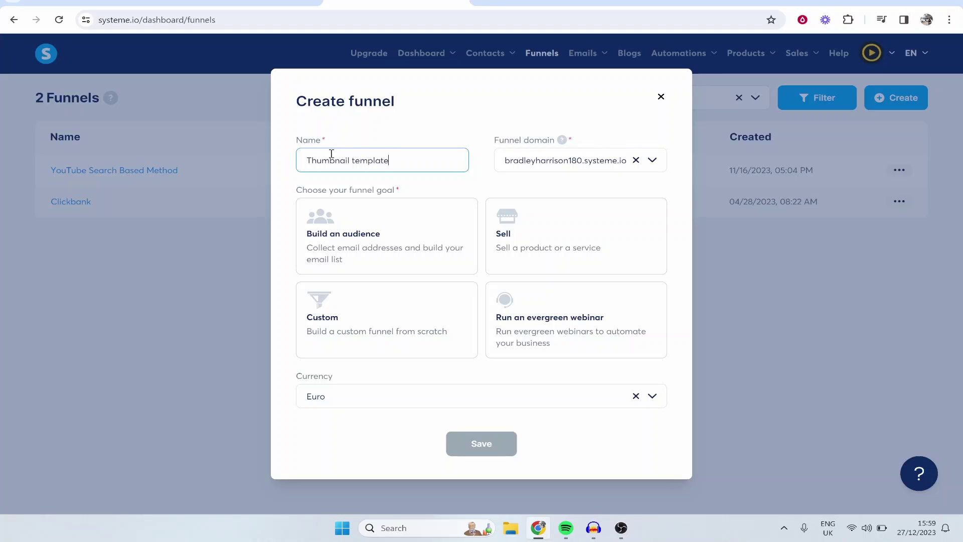
{"action": "left_click", "coordinate": [652, 161]}
{"action": "left_click", "coordinate": [506, 161]}
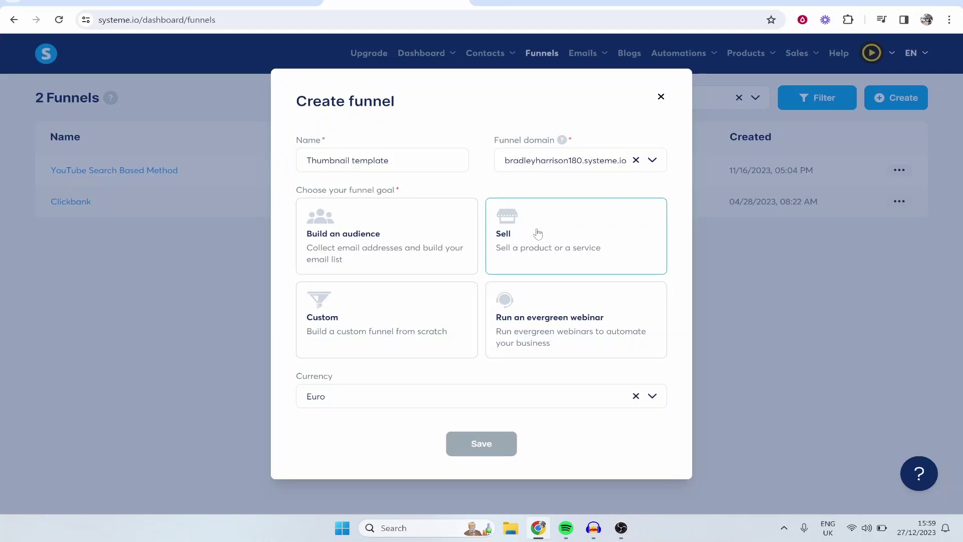
Set the new funnel's goal to Sell and its currency to U.S. Dollar, and save the funnel
{"action": "left_click", "coordinate": [590, 236]}
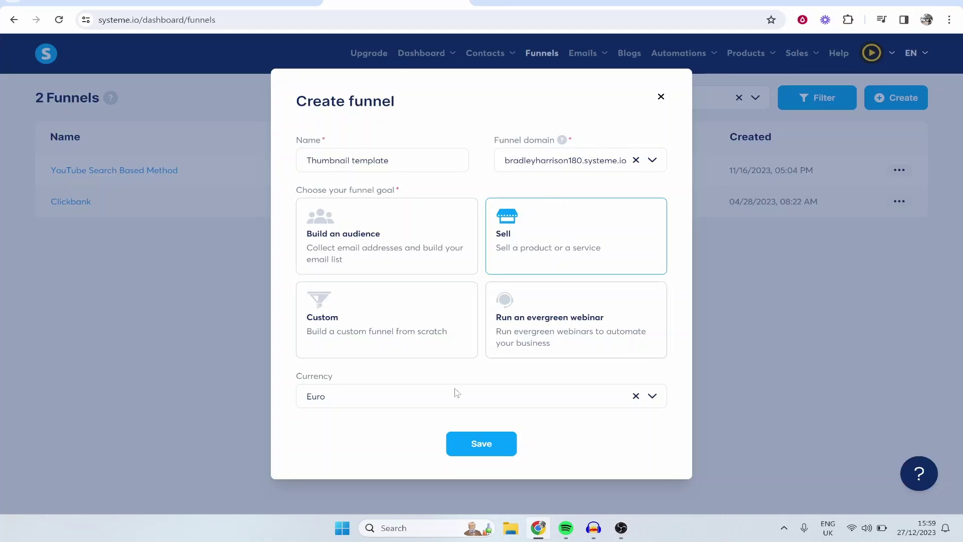
{"action": "left_click", "coordinate": [653, 397]}
{"action": "scroll", "coordinate": [466, 326], "scroll_direction": "down", "scroll_amount": 1}
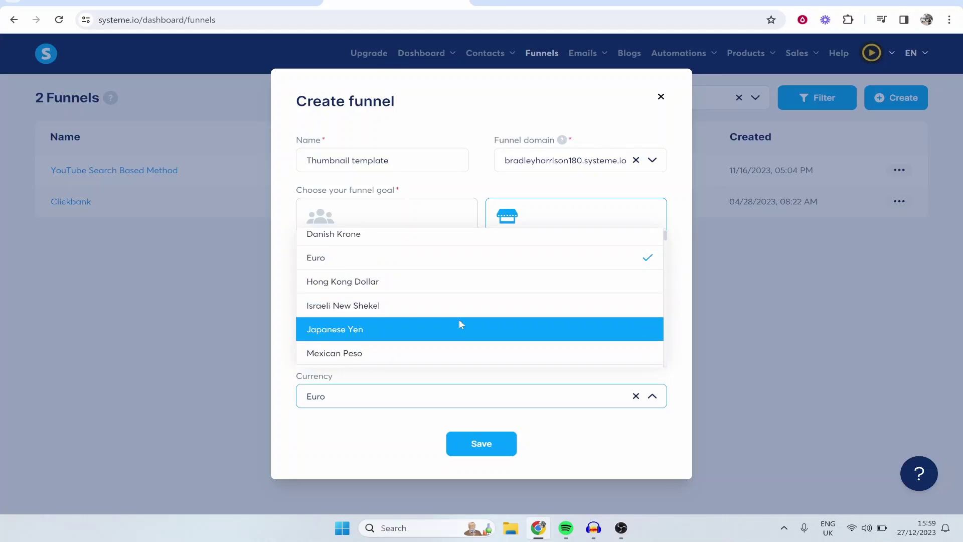
{"action": "scroll", "coordinate": [459, 324], "scroll_direction": "down", "scroll_amount": 6}
{"action": "left_click", "coordinate": [357, 274]}
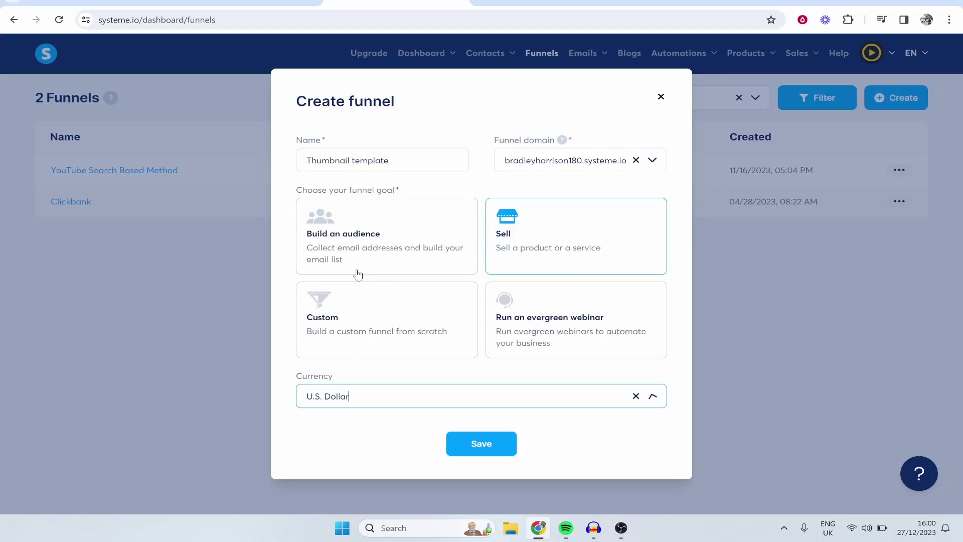
{"action": "left_click", "coordinate": [483, 442]}
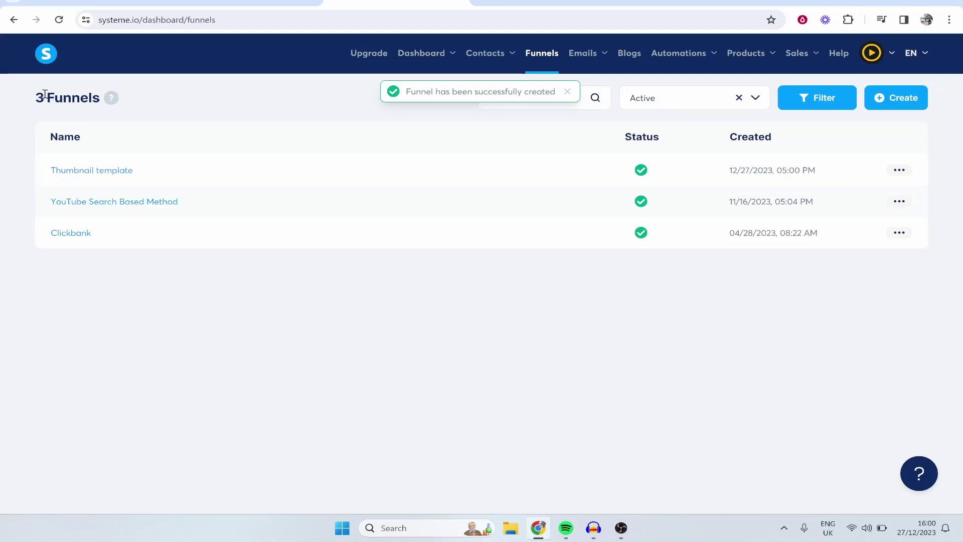
Add a step named "Sales page" of type Sales page to the Thumbnail template funnel and move it to the top of the step order
{"action": "left_click", "coordinate": [101, 173]}
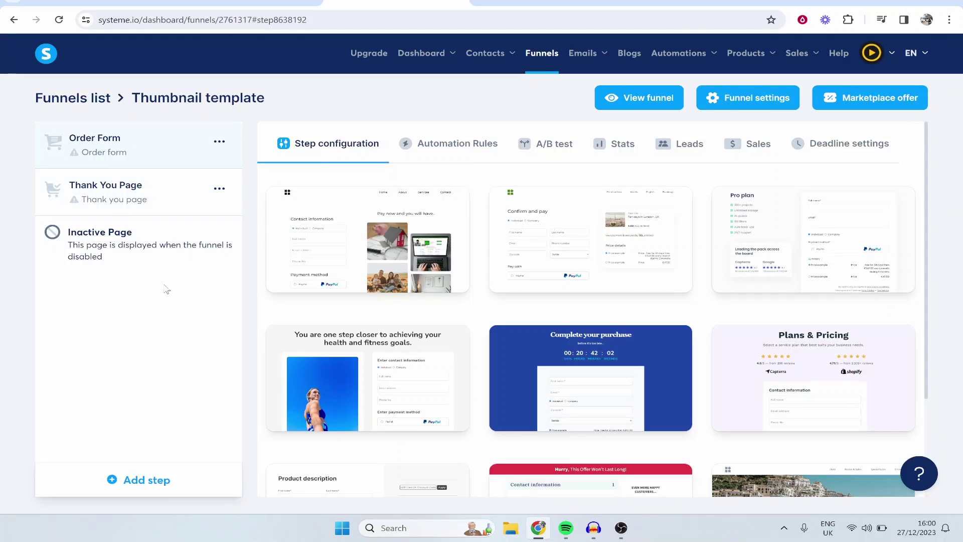
{"action": "left_click", "coordinate": [134, 480]}
{"action": "left_click", "coordinate": [373, 262]}
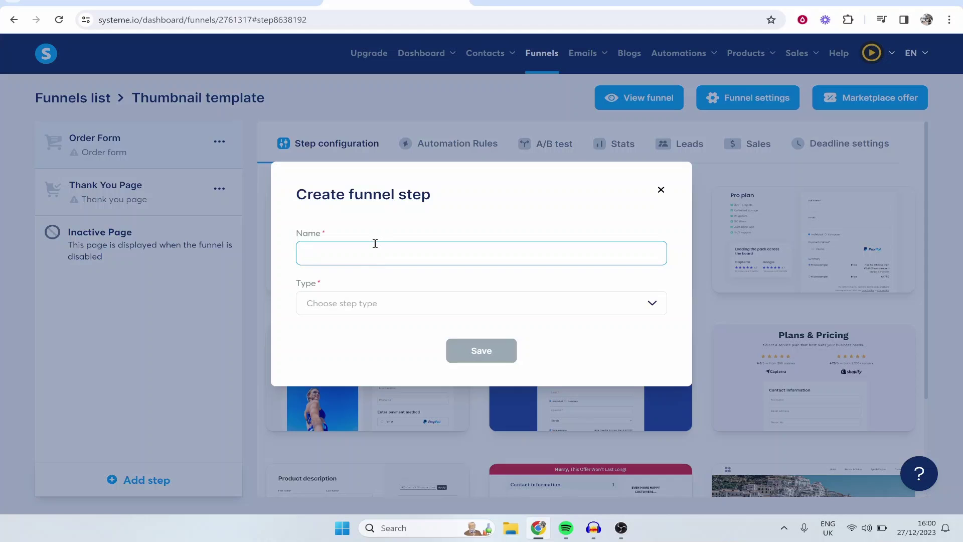
{"action": "type", "text": "Sales page"}
{"action": "left_click", "coordinate": [404, 303]}
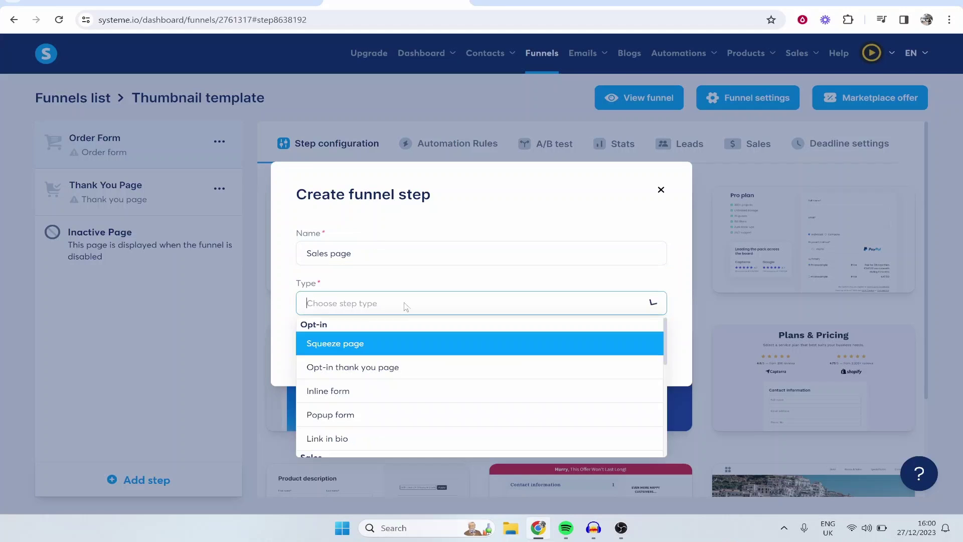
{"action": "scroll", "coordinate": [411, 370], "scroll_direction": "down", "scroll_amount": 1}
{"action": "scroll", "coordinate": [402, 371], "scroll_direction": "down", "scroll_amount": 1}
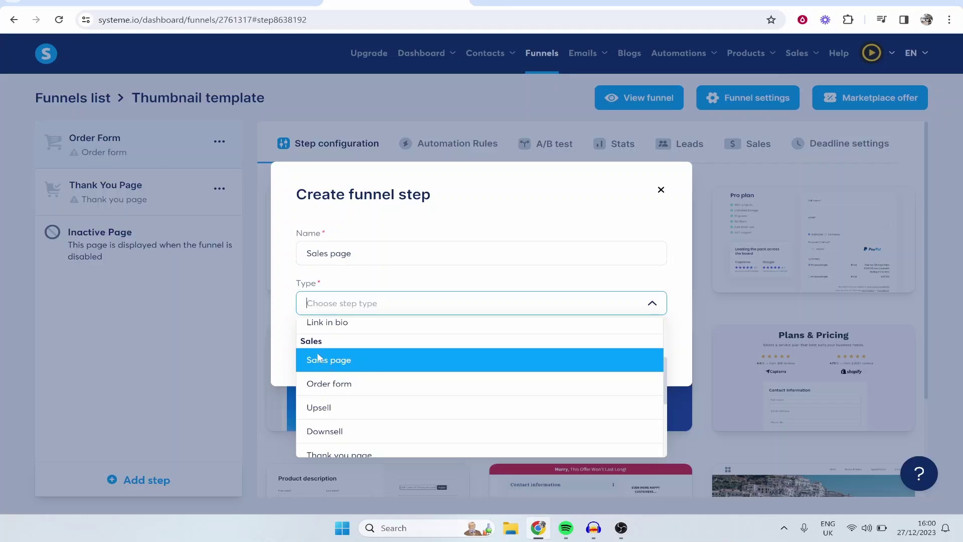
{"action": "left_click", "coordinate": [361, 365]}
{"action": "left_click", "coordinate": [493, 352]}
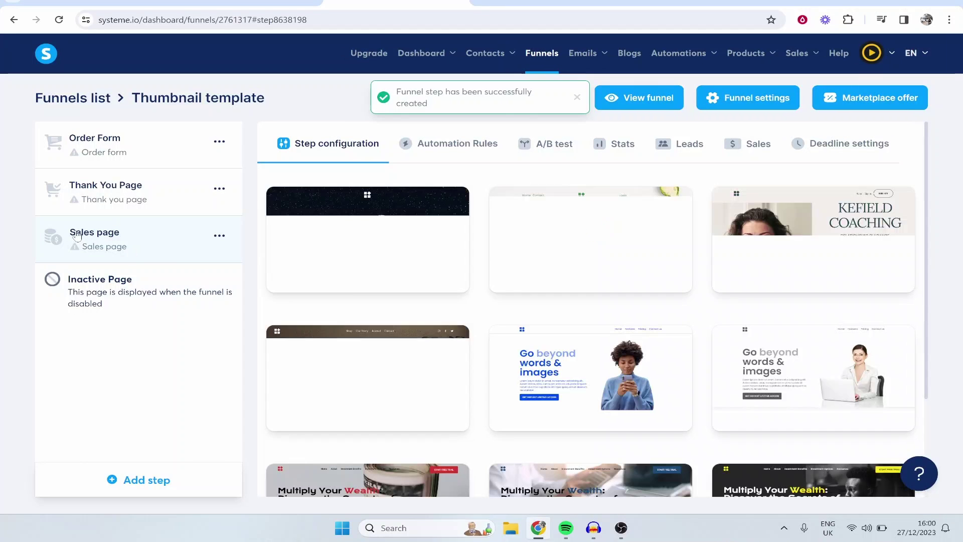
{"action": "left_click_drag", "start_coordinate": [133, 243], "coordinate": [131, 150]}
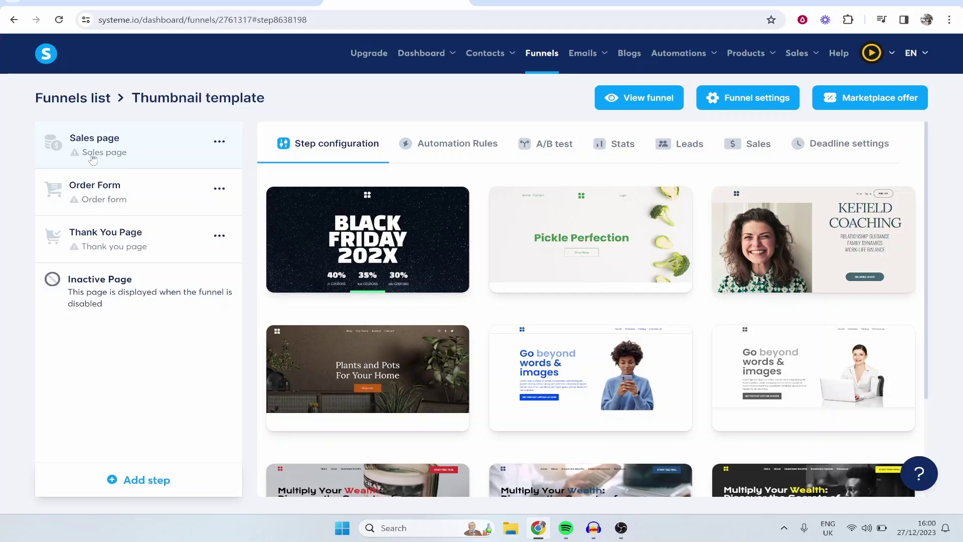
Look through the templates offered for the funnel's Order Form, Thank You Page and Sales page steps
{"action": "left_click", "coordinate": [120, 196]}
{"action": "left_click", "coordinate": [124, 250]}
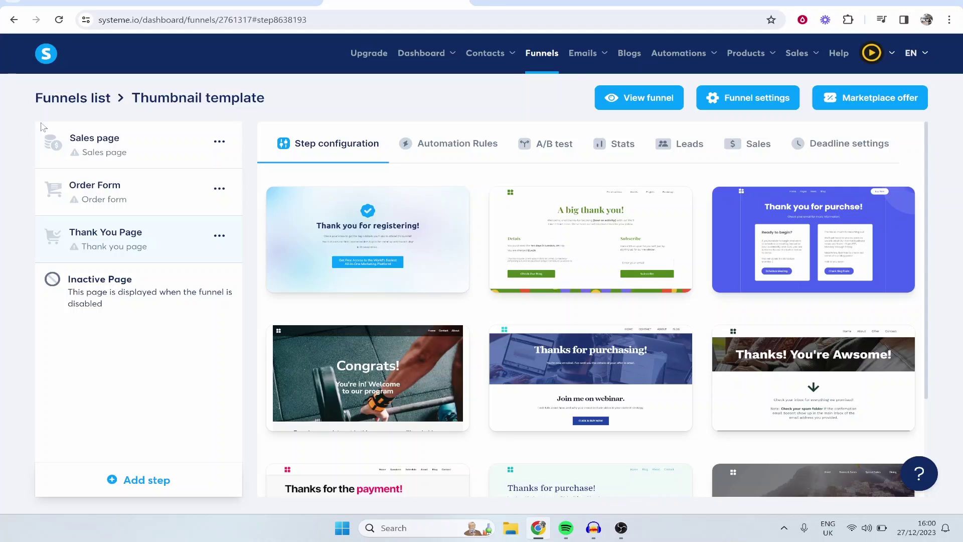
{"action": "left_click", "coordinate": [173, 149]}
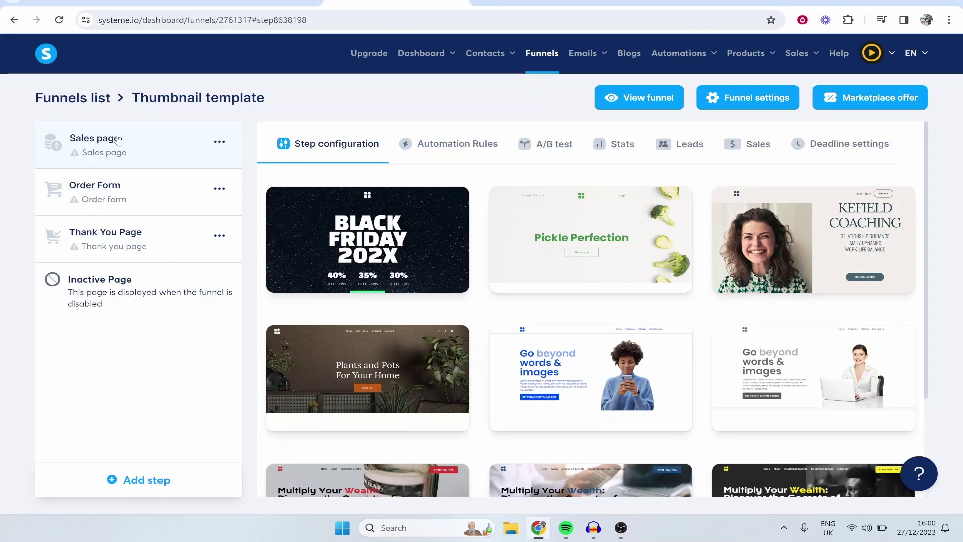
{"action": "left_click", "coordinate": [133, 190]}
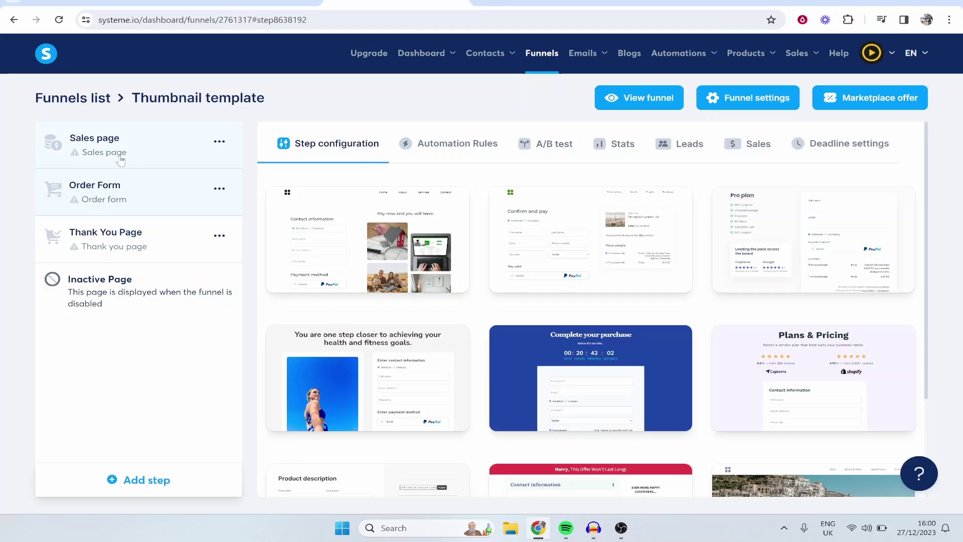
{"action": "left_click", "coordinate": [120, 158]}
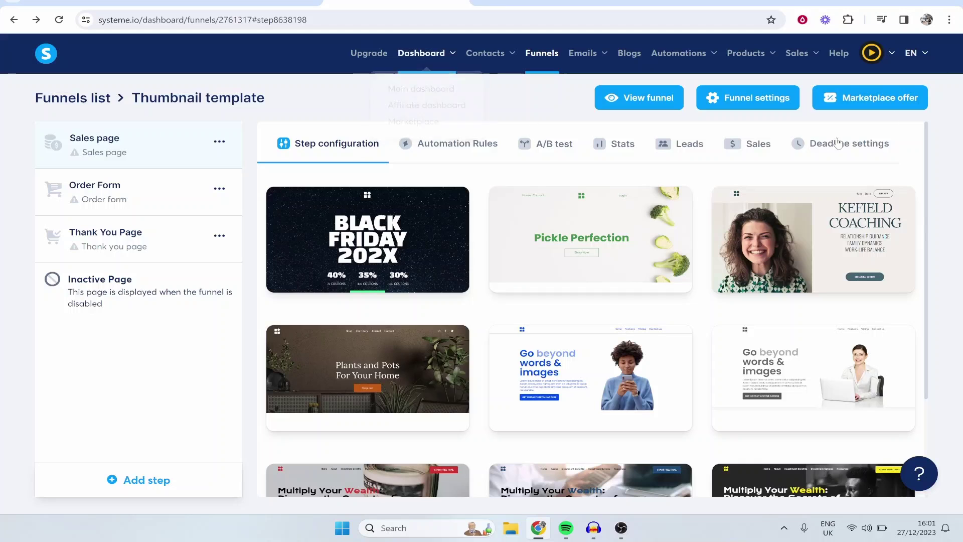
Open the Payment gateways page in the account settings to check the available payment connections
{"action": "left_click", "coordinate": [893, 55]}
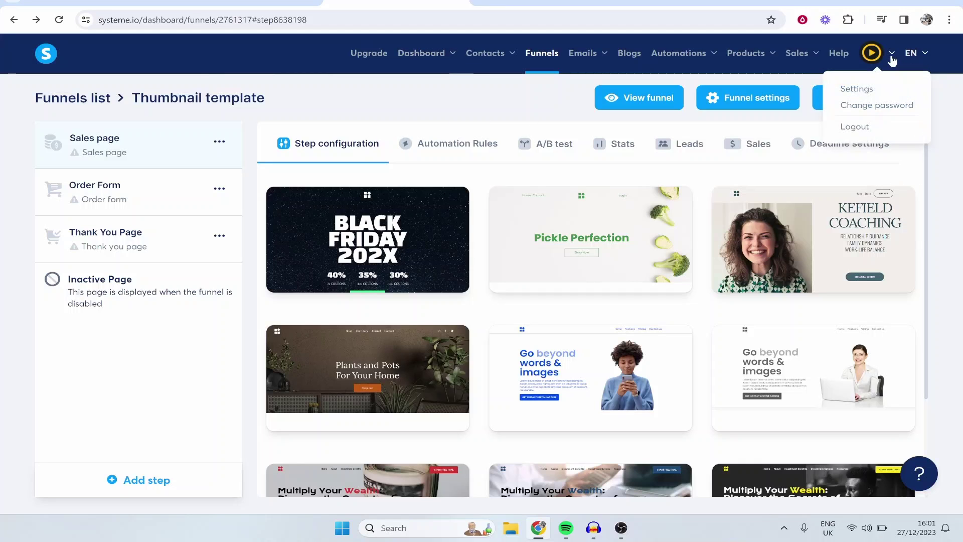
{"action": "left_click", "coordinate": [870, 89]}
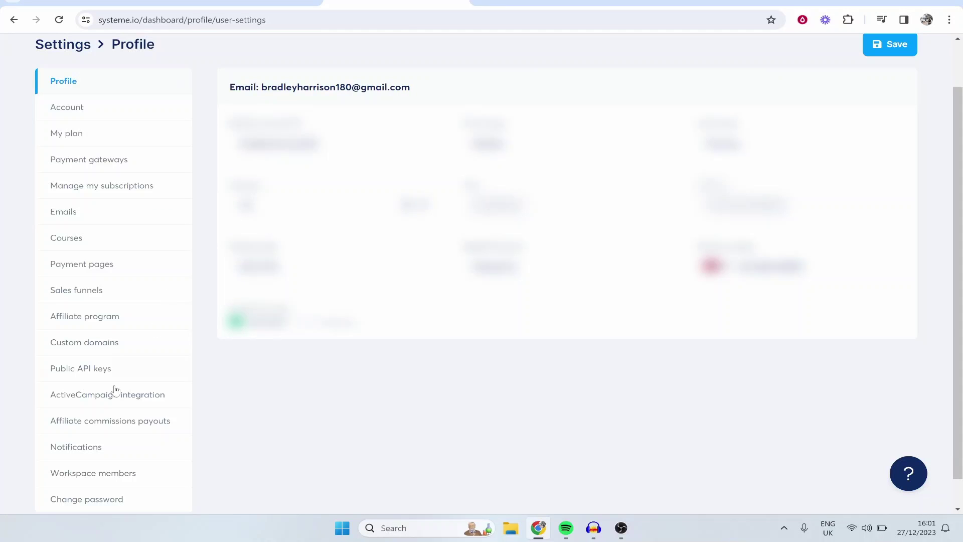
{"action": "scroll", "coordinate": [90, 236], "scroll_direction": "down", "scroll_amount": 1}
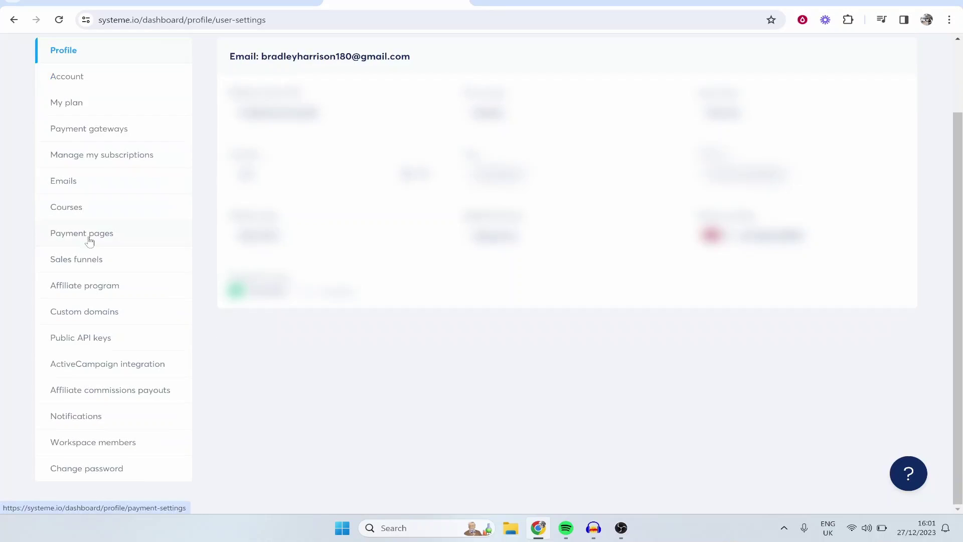
{"action": "left_click", "coordinate": [79, 131]}
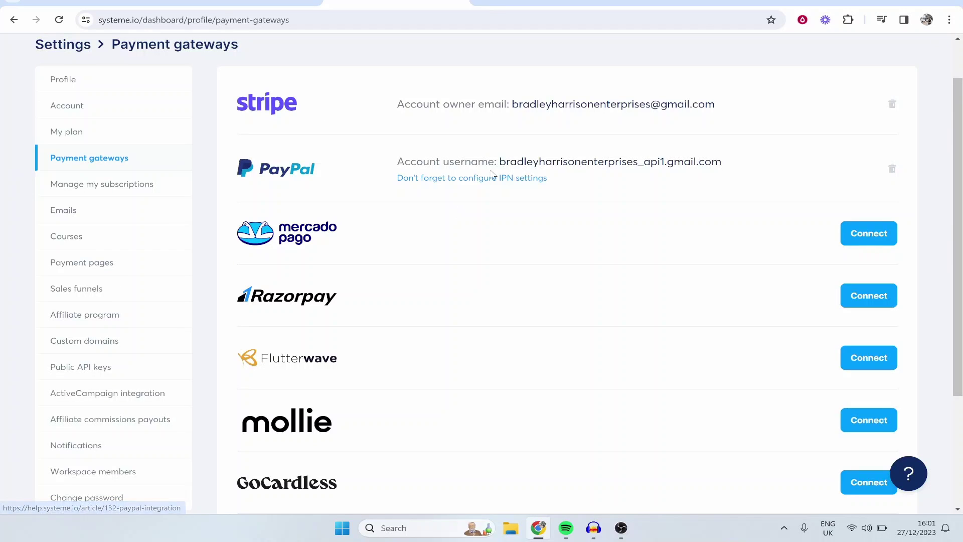
Return to the funnels list and reopen the Thumbnail template funnel
{"action": "scroll", "coordinate": [373, 151], "scroll_direction": "up", "scroll_amount": 2}
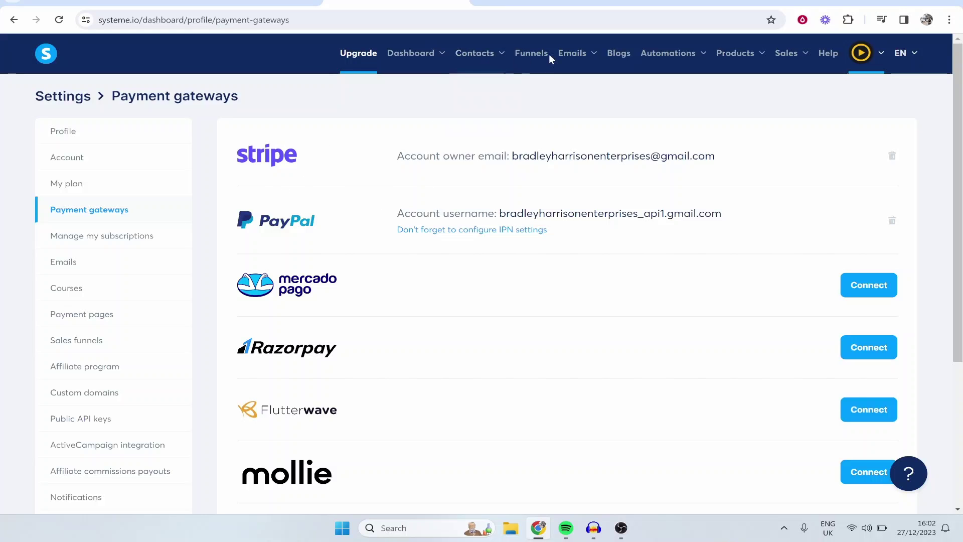
{"action": "left_click", "coordinate": [529, 56]}
{"action": "left_click", "coordinate": [96, 171]}
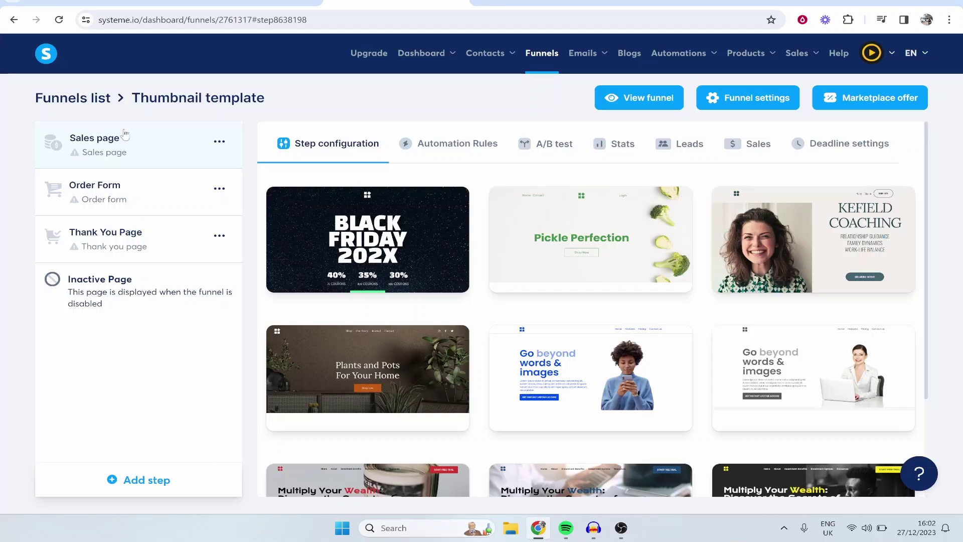
Show 30 sales page templates at a time and look through the first page of designs
{"action": "scroll", "coordinate": [678, 254], "scroll_direction": "down", "scroll_amount": 3}
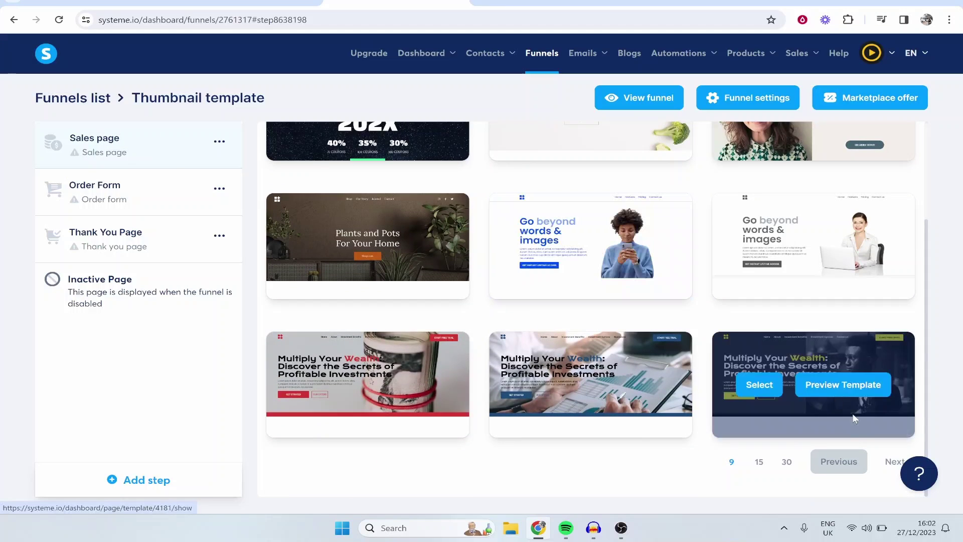
{"action": "left_click", "coordinate": [787, 463]}
{"action": "scroll", "coordinate": [570, 296], "scroll_direction": "down", "scroll_amount": 5}
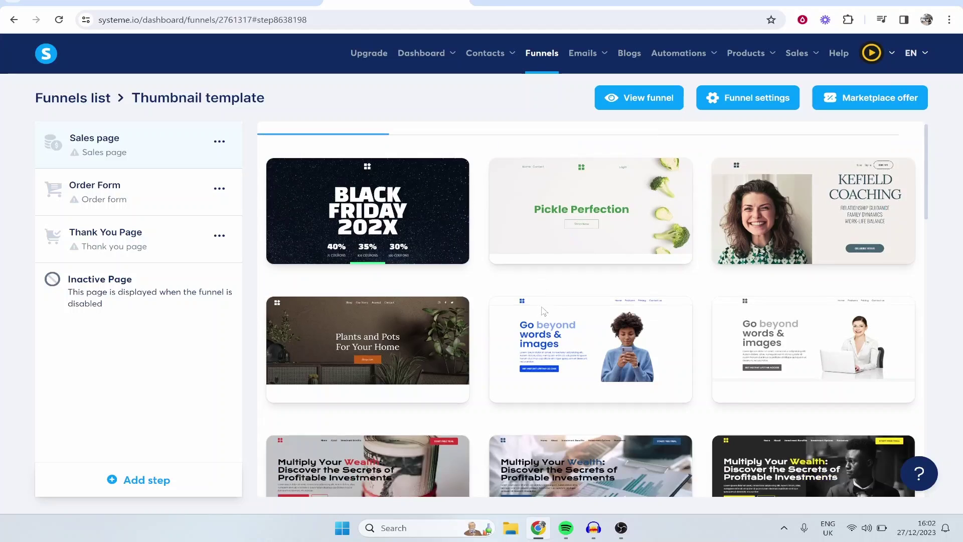
{"action": "scroll", "coordinate": [566, 300], "scroll_direction": "down", "scroll_amount": 1}
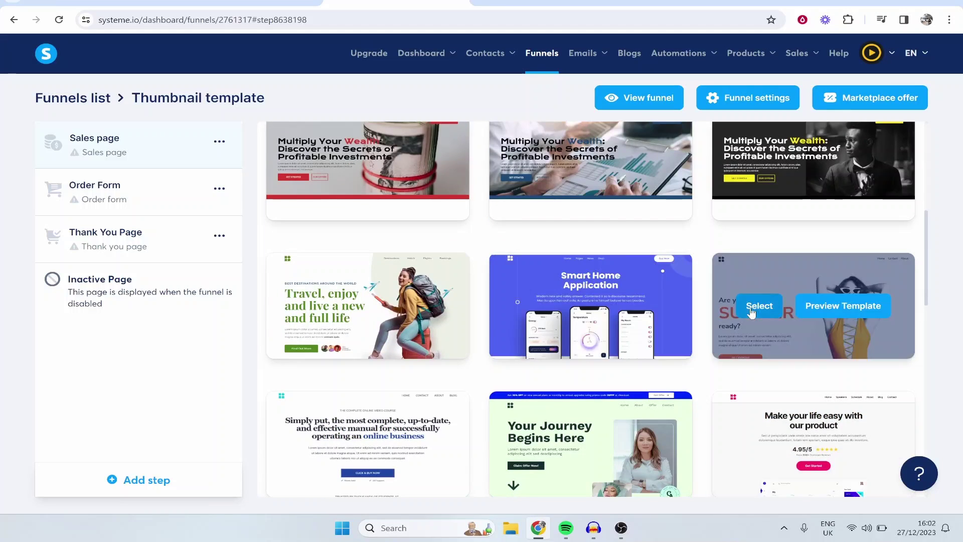
{"action": "scroll", "coordinate": [739, 312], "scroll_direction": "down", "scroll_amount": 1}
{"action": "scroll", "coordinate": [753, 325], "scroll_direction": "down", "scroll_amount": 3}
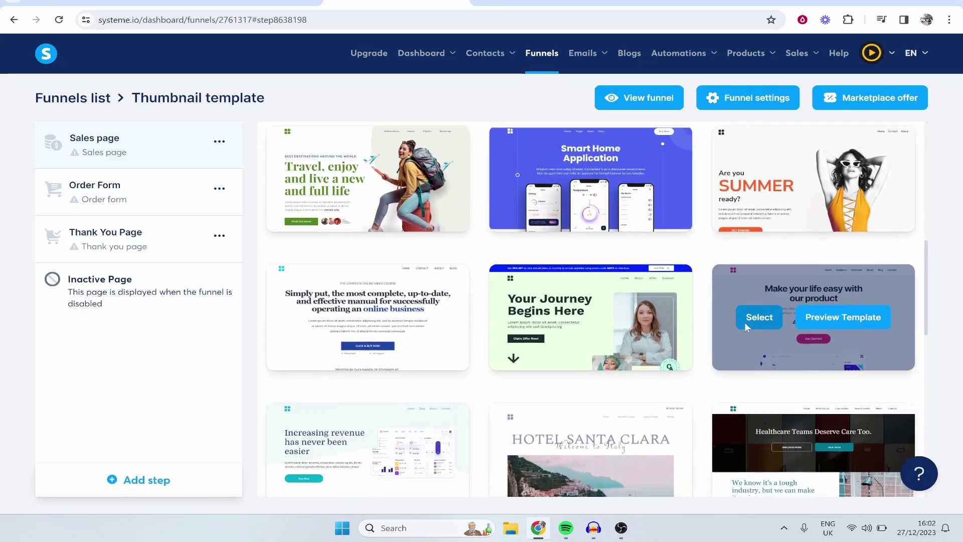
{"action": "scroll", "coordinate": [707, 308], "scroll_direction": "down", "scroll_amount": 2}
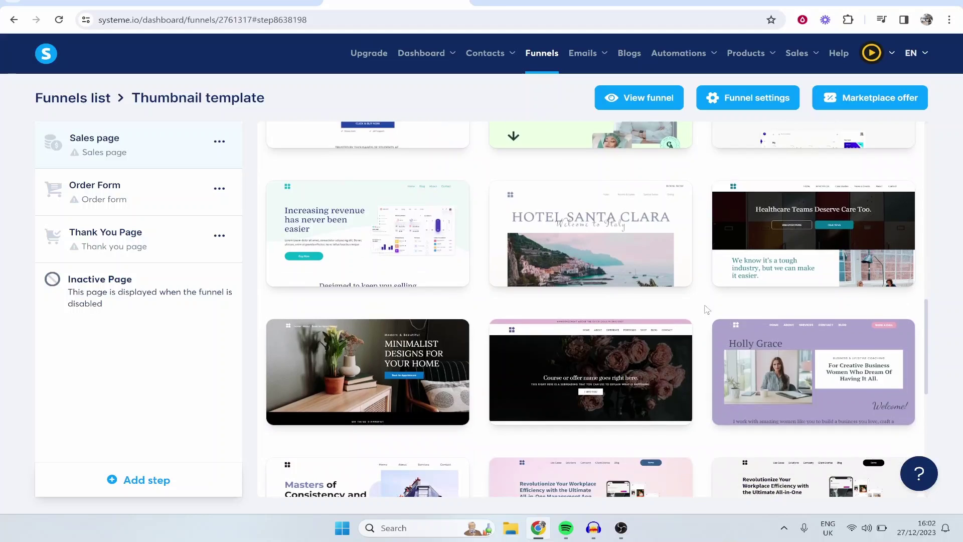
{"action": "scroll", "coordinate": [709, 304], "scroll_direction": "down", "scroll_amount": 2}
{"action": "scroll", "coordinate": [702, 300], "scroll_direction": "down", "scroll_amount": 5}
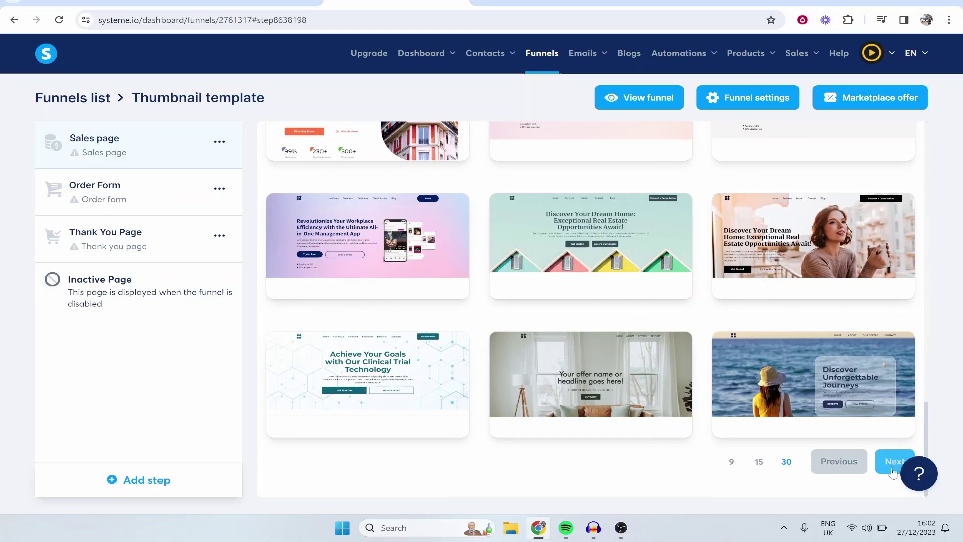
Apply the "Revolutionize Your Communication" template from the second page of designs to the Sales page and open it for editing
{"action": "left_click", "coordinate": [894, 461]}
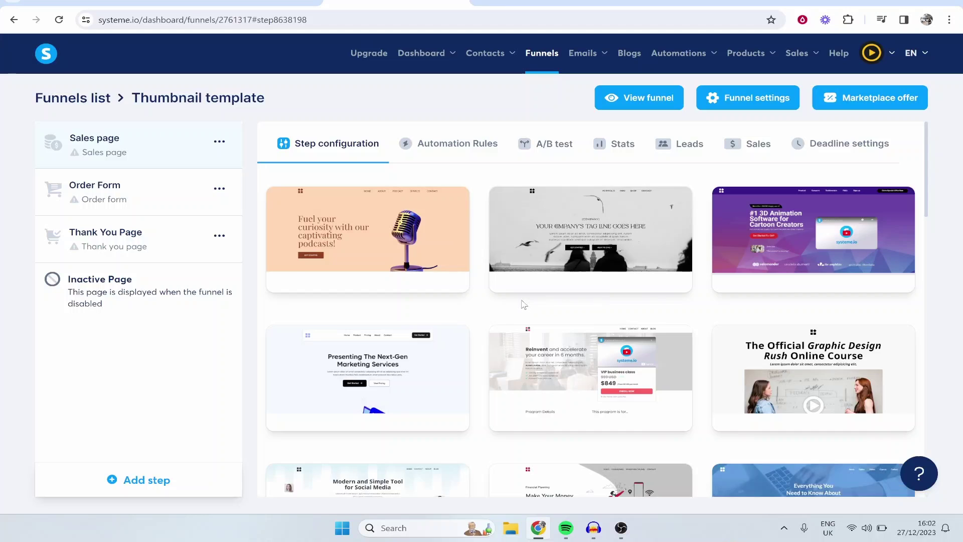
{"action": "scroll", "coordinate": [521, 297], "scroll_direction": "down", "scroll_amount": 2}
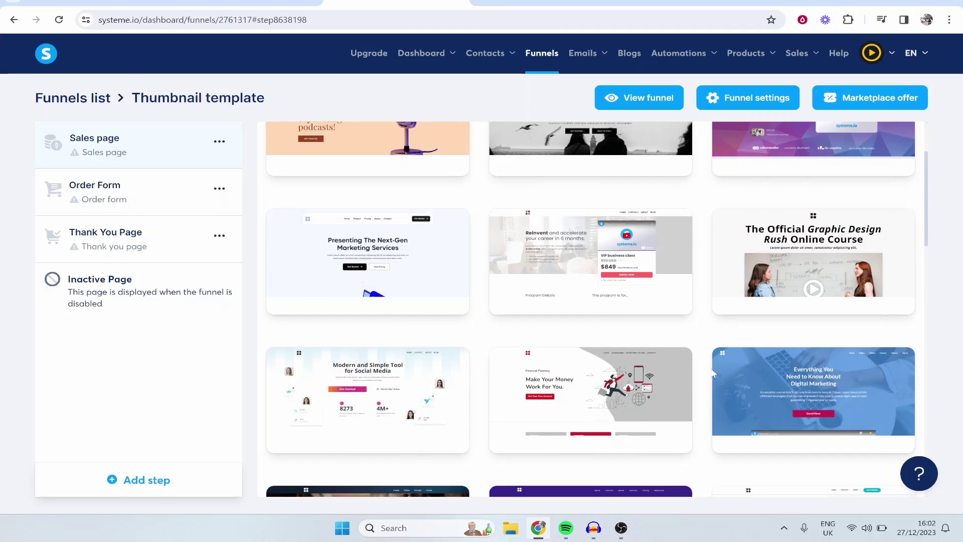
{"action": "mouse_move", "coordinate": [814, 242]}
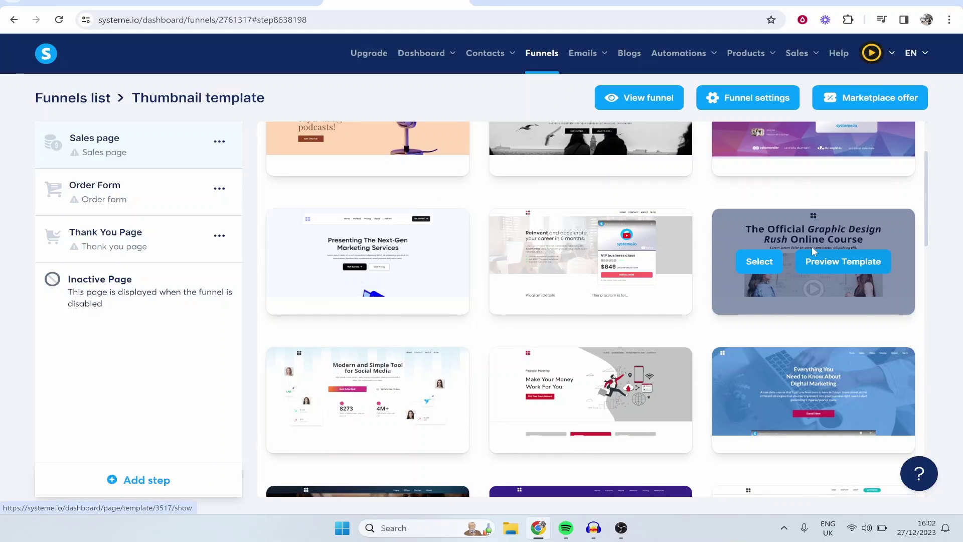
{"action": "scroll", "coordinate": [811, 248], "scroll_direction": "down", "scroll_amount": 9}
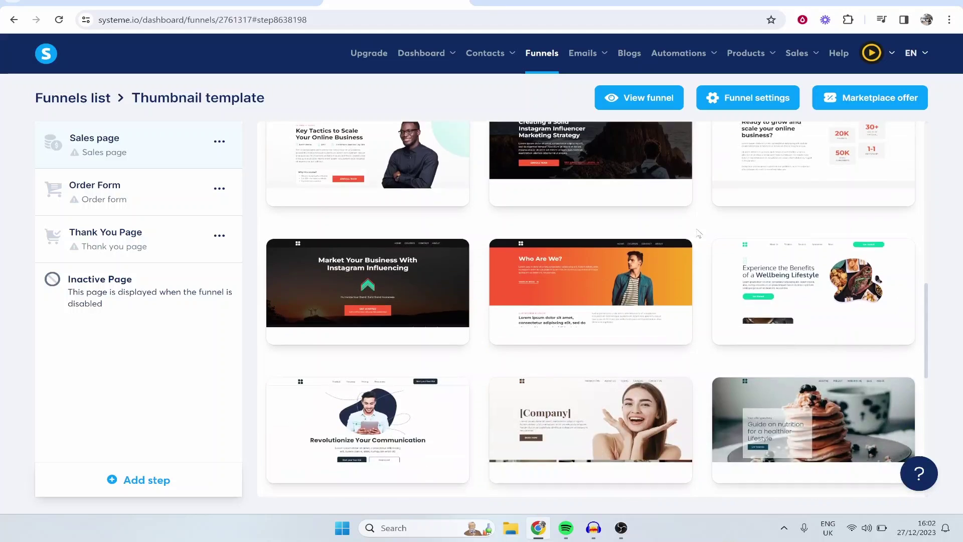
{"action": "scroll", "coordinate": [694, 230], "scroll_direction": "down", "scroll_amount": 2}
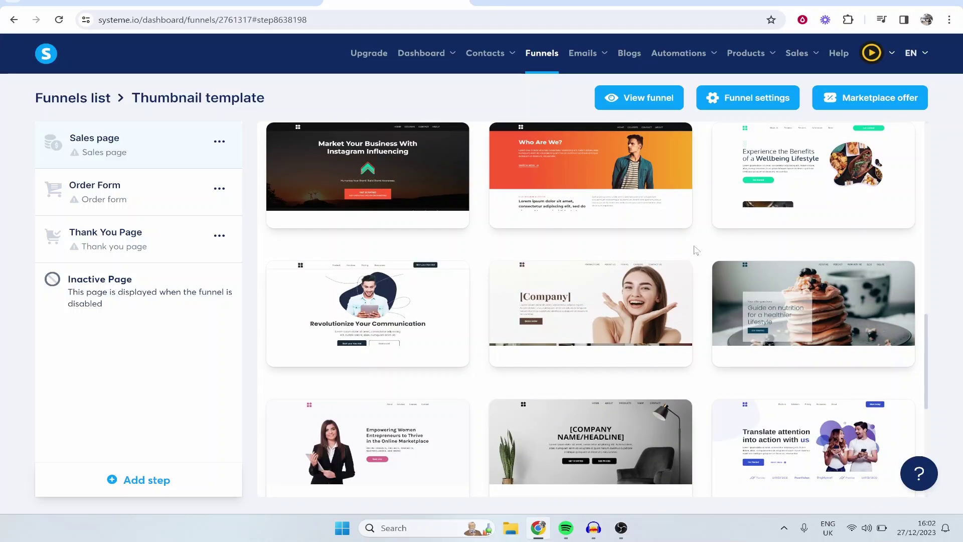
{"action": "mouse_move", "coordinate": [455, 283]}
{"action": "left_click", "coordinate": [313, 314]}
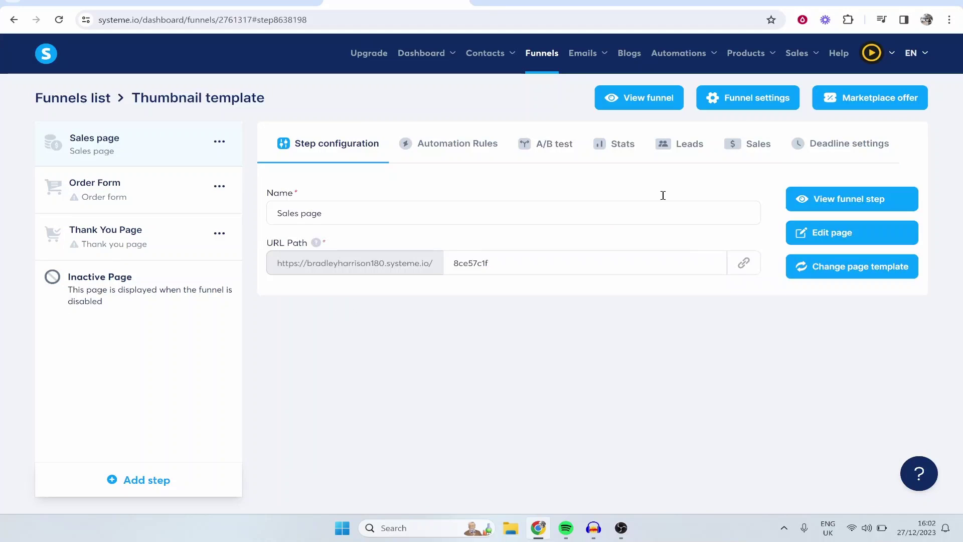
{"action": "left_click", "coordinate": [840, 232]}
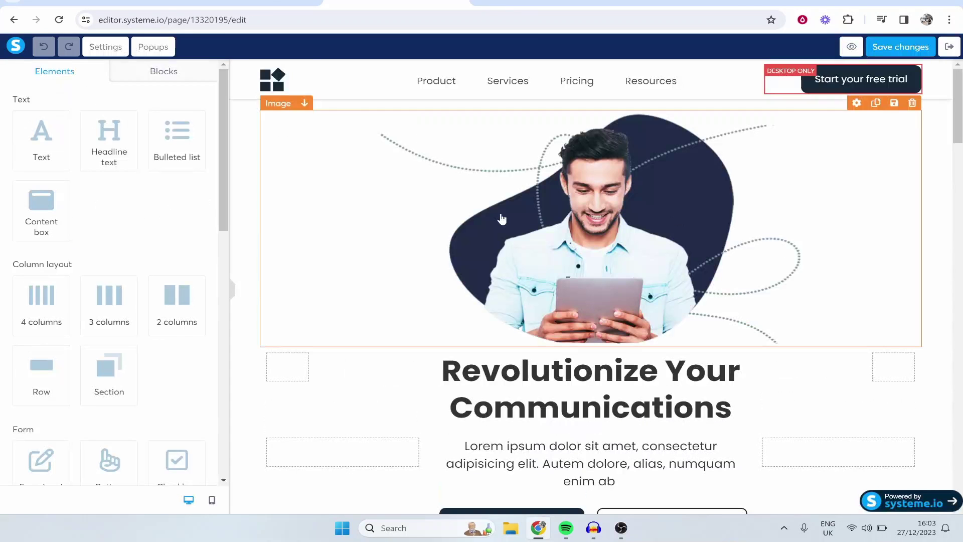
Examine the image settings of the hero picture and the header logo, including size, margins, border, blur and shadow
{"action": "left_click", "coordinate": [641, 192]}
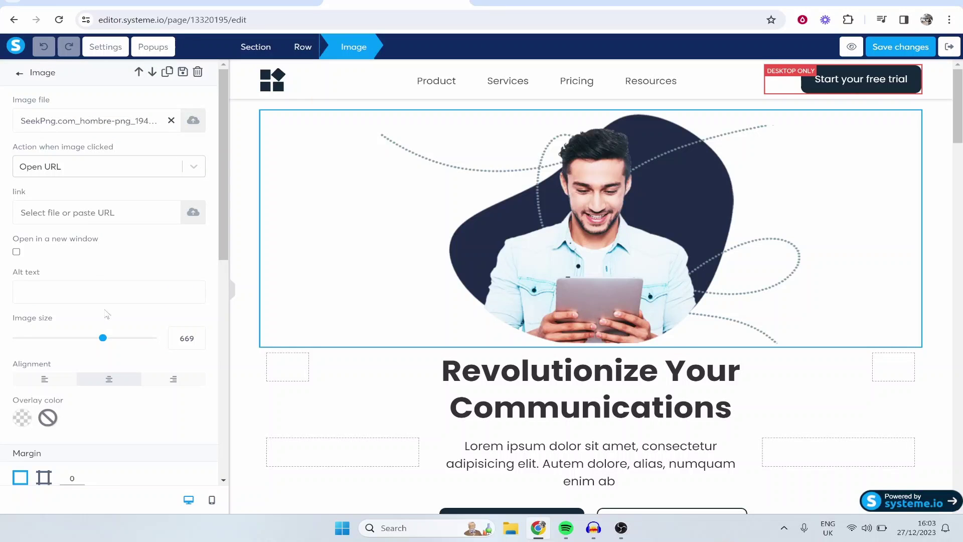
{"action": "left_click", "coordinate": [356, 60]}
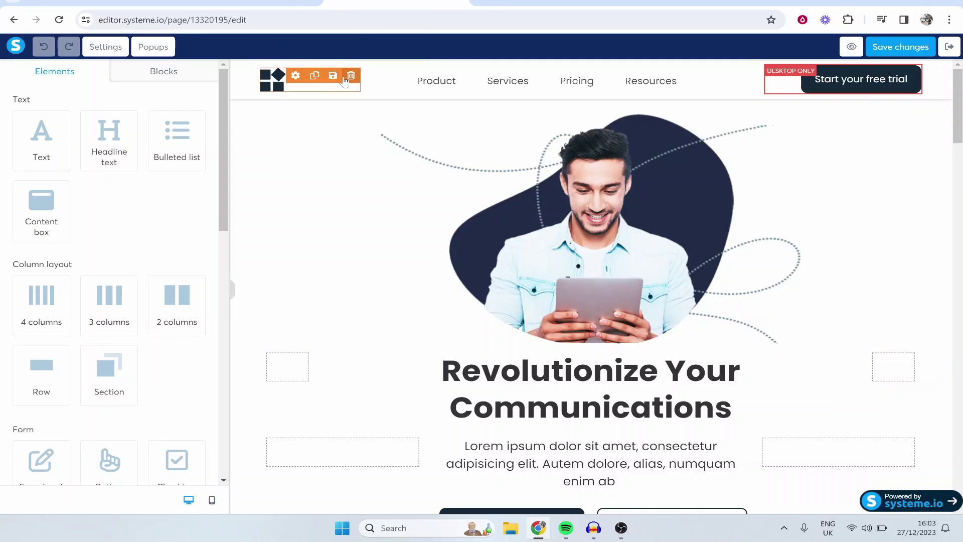
{"action": "left_click", "coordinate": [292, 89]}
{"action": "scroll", "coordinate": [161, 189], "scroll_direction": "down", "scroll_amount": 8}
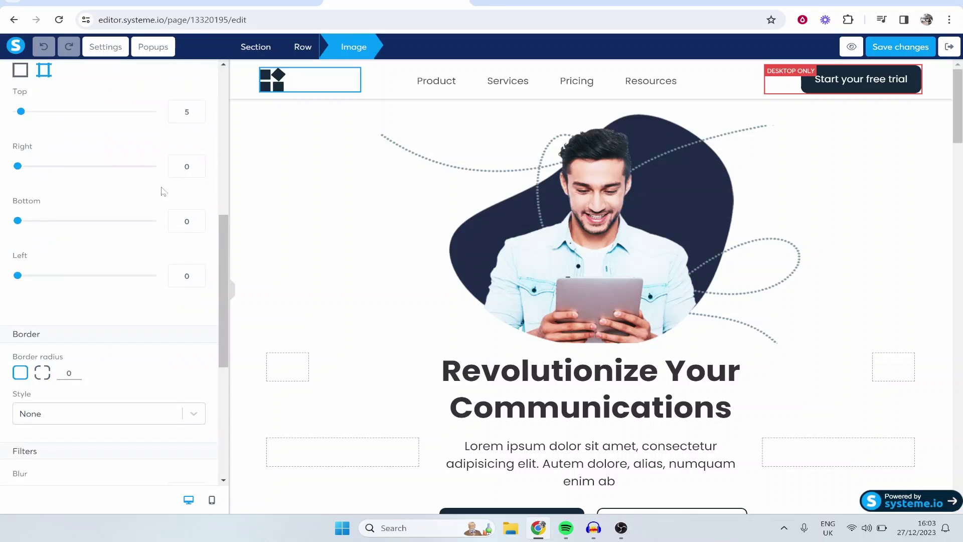
{"action": "scroll", "coordinate": [160, 189], "scroll_direction": "up", "scroll_amount": 8}
{"action": "scroll", "coordinate": [158, 195], "scroll_direction": "up", "scroll_amount": 1}
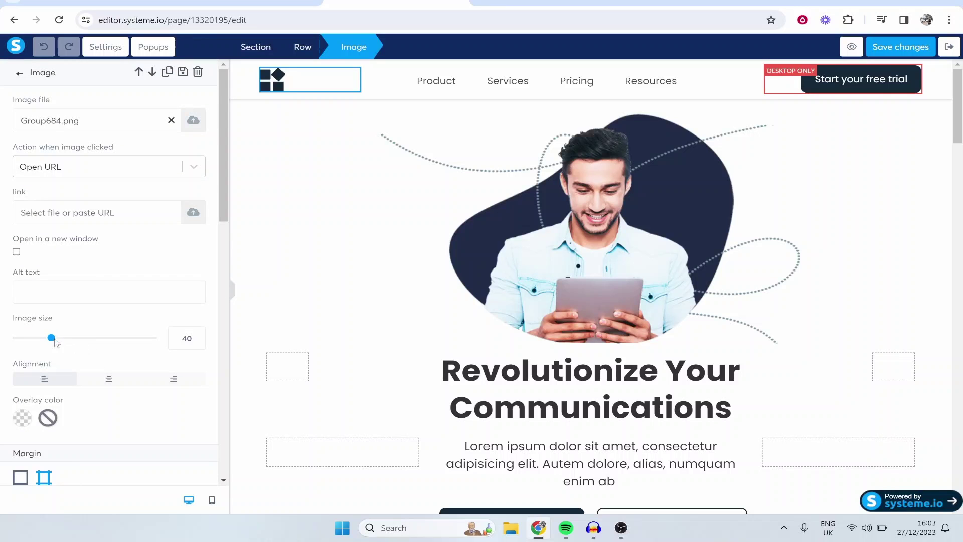
{"action": "scroll", "coordinate": [86, 342], "scroll_direction": "down", "scroll_amount": 3}
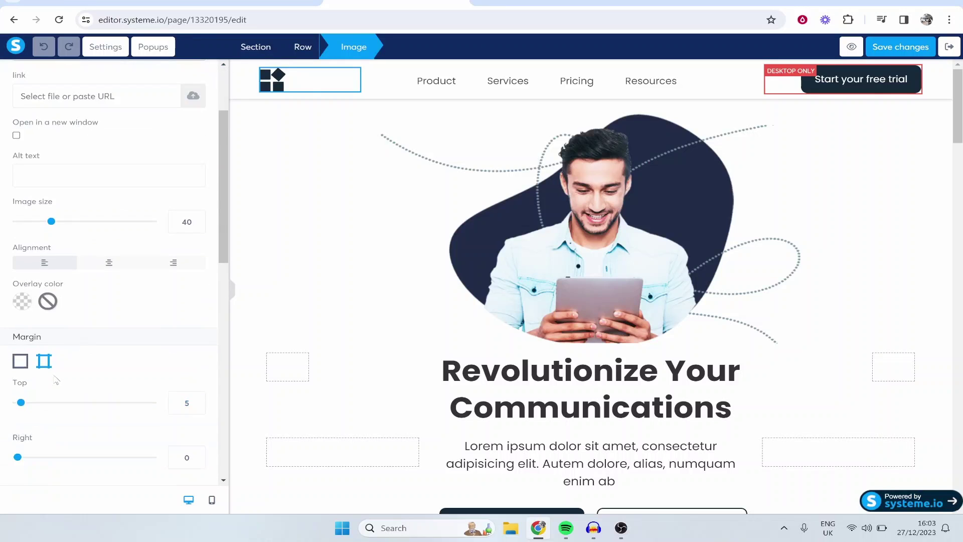
{"action": "scroll", "coordinate": [135, 370], "scroll_direction": "down", "scroll_amount": 4}
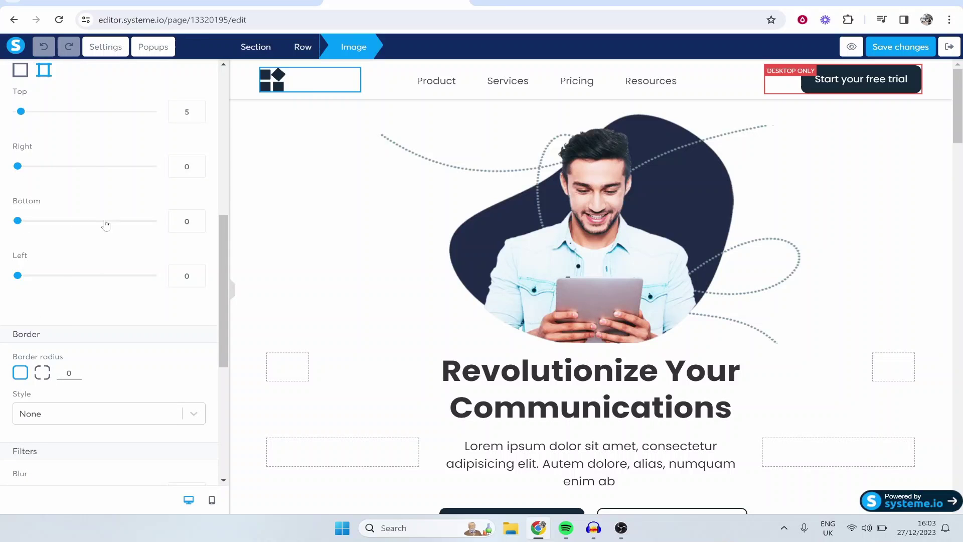
{"action": "left_click_drag", "start_coordinate": [105, 220], "coordinate": [2, 211]}
{"action": "scroll", "coordinate": [127, 340], "scroll_direction": "down", "scroll_amount": 3}
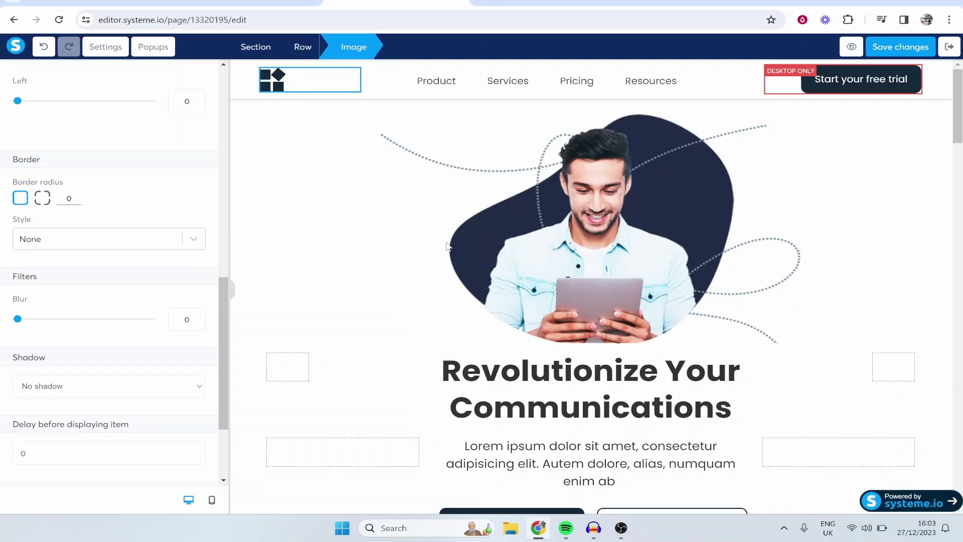
{"action": "scroll", "coordinate": [183, 163], "scroll_direction": "up", "scroll_amount": 10}
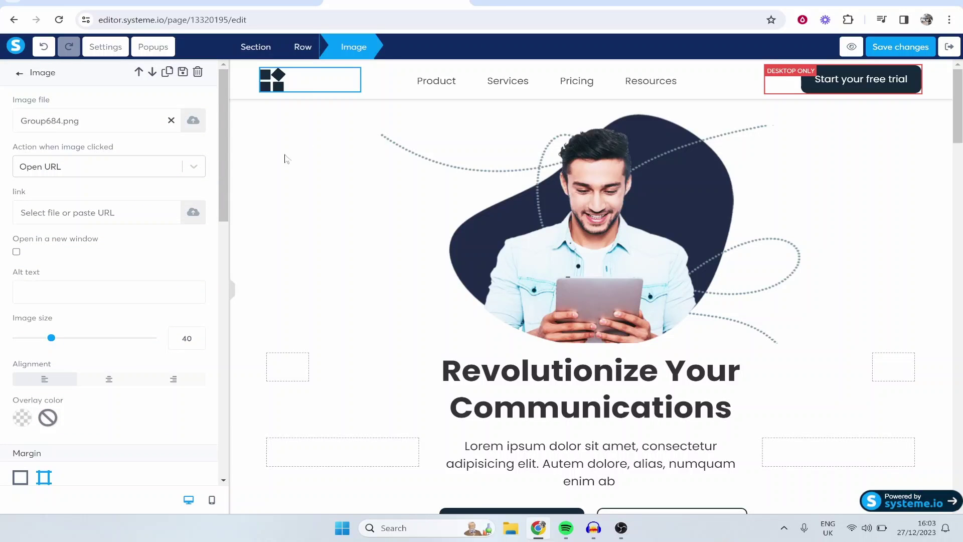
{"action": "key", "text": "Escape"}
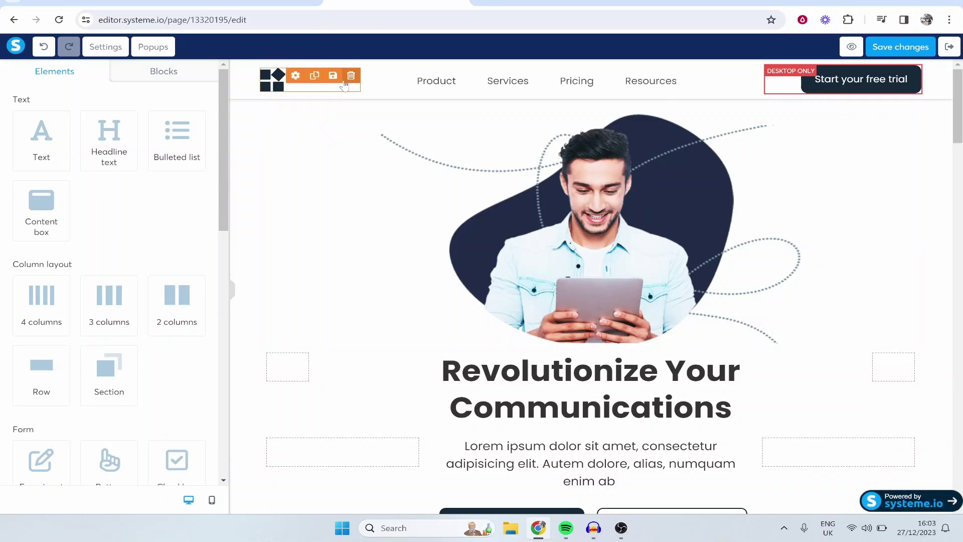
Delete the logo and the navigation menu row from the sales page's header
{"action": "left_click", "coordinate": [350, 79]}
{"action": "left_click", "coordinate": [545, 93]}
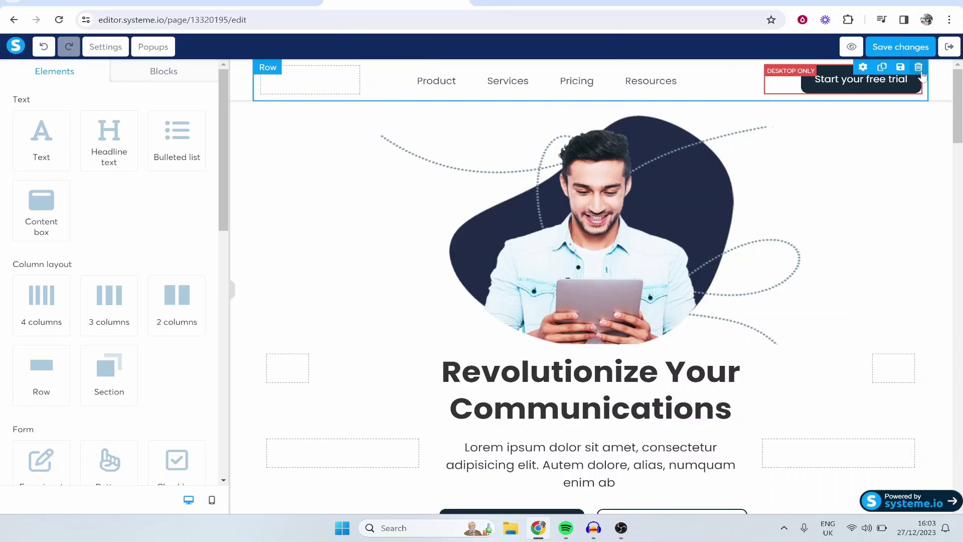
{"action": "left_click", "coordinate": [918, 67]}
{"action": "left_click", "coordinate": [535, 92]}
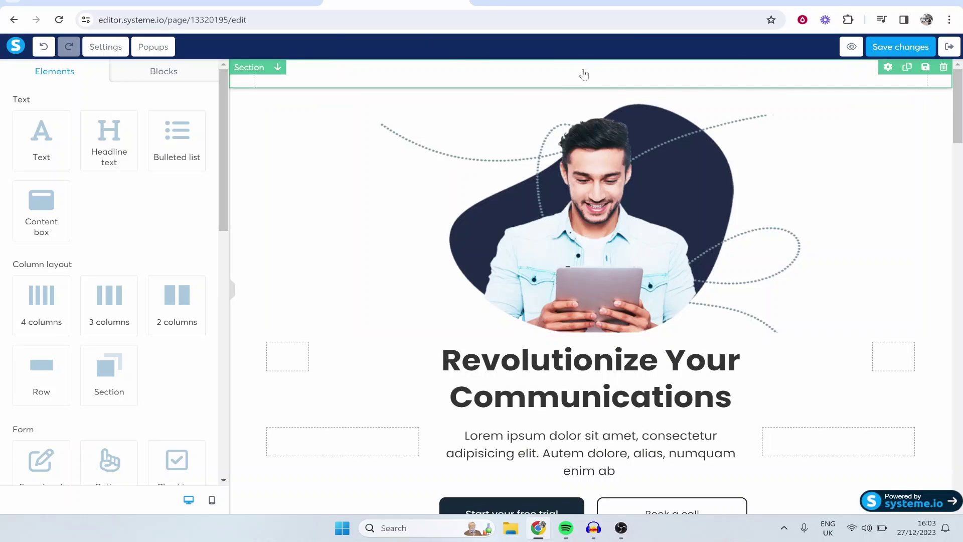
Replace the hero image with the stored photo of a man in sunglasses and set its size to 265
{"action": "left_click", "coordinate": [608, 157]}
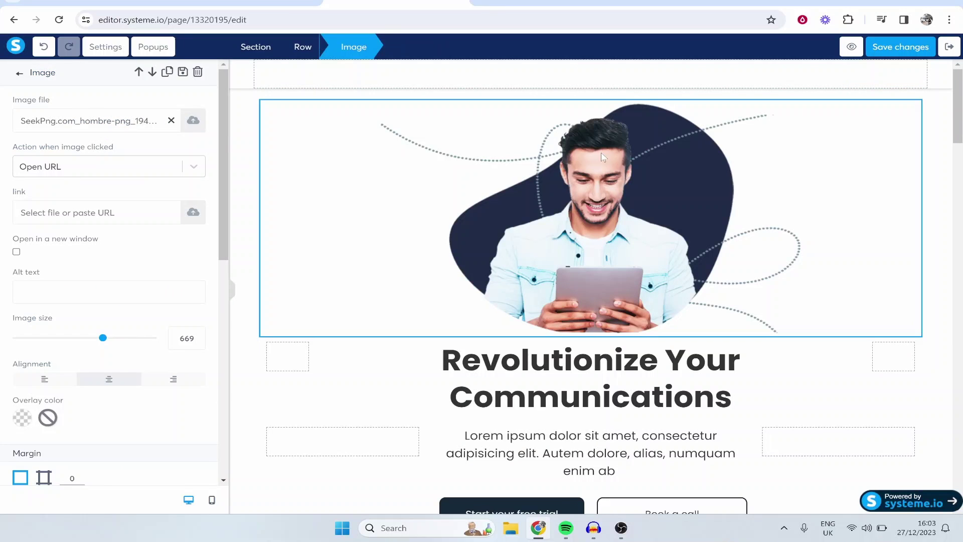
{"action": "left_click", "coordinate": [193, 122]}
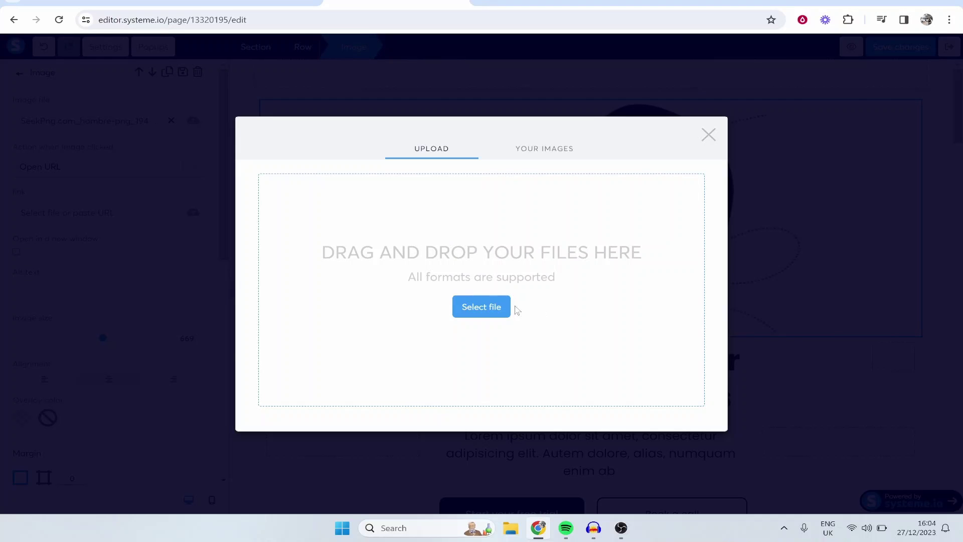
{"action": "left_click", "coordinate": [544, 148]}
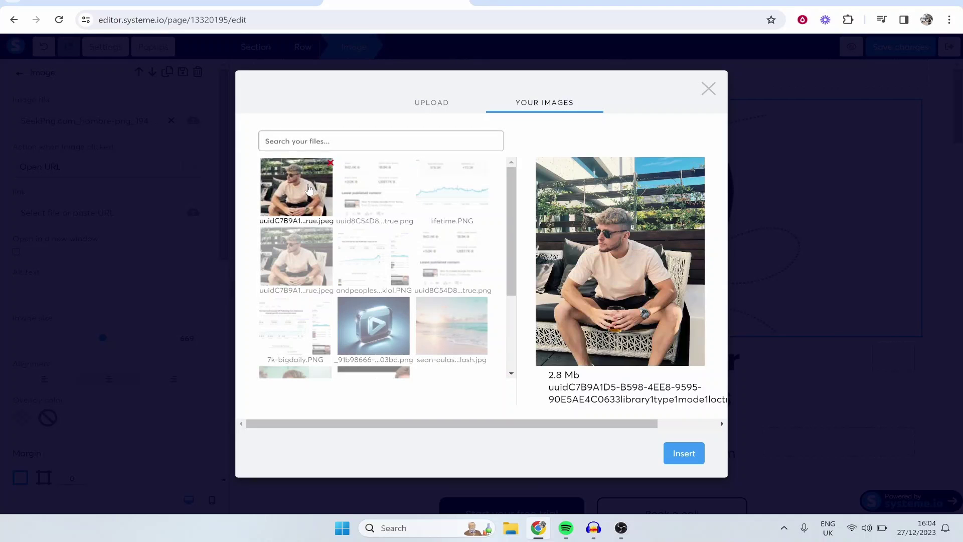
{"action": "left_click", "coordinate": [684, 452]}
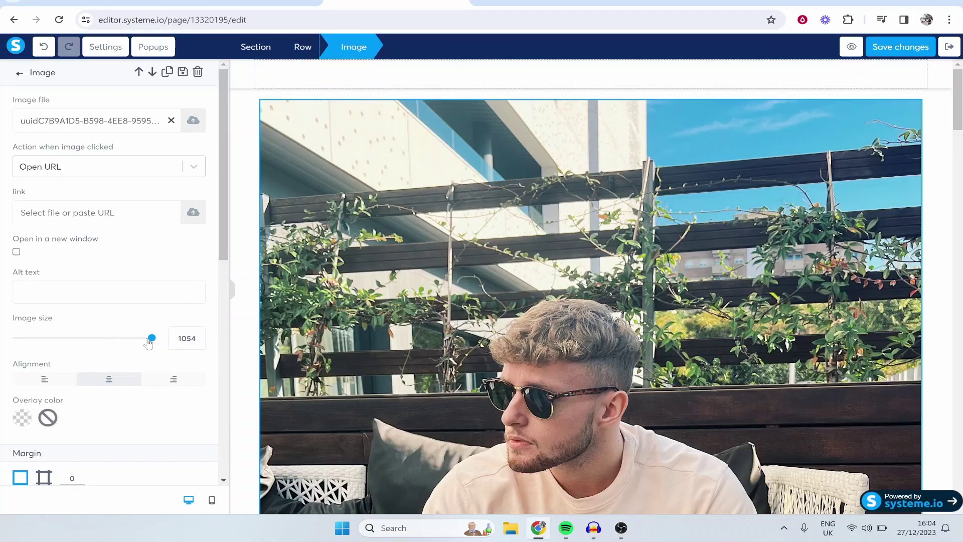
{"action": "left_click_drag", "start_coordinate": [148, 344], "coordinate": [55, 339]}
Set the photo's corner radii to 20 and its Dashed border's width to 0, and review the blur, shadow and visibility settings
{"action": "scroll", "coordinate": [62, 334], "scroll_direction": "down", "scroll_amount": 5}
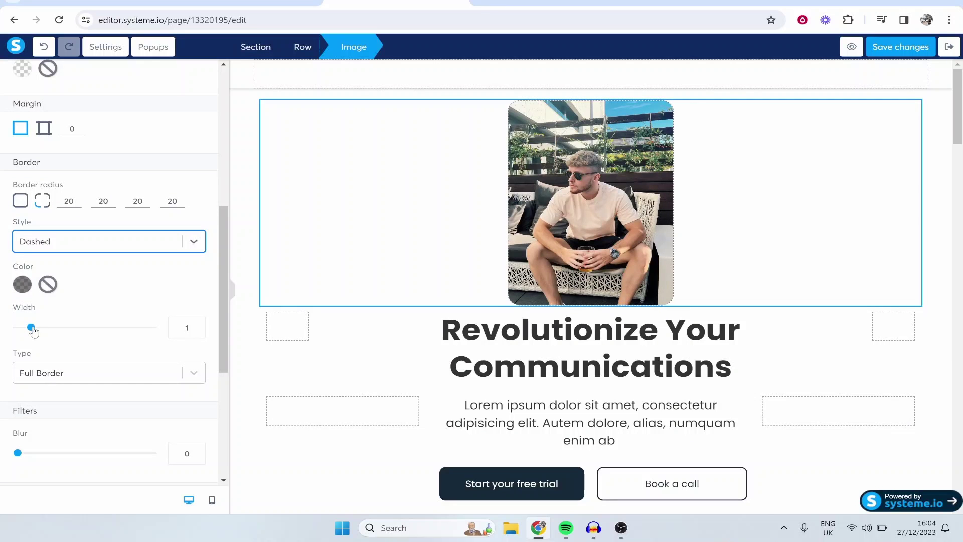
{"action": "left_click_drag", "start_coordinate": [33, 331], "coordinate": [8, 329]}
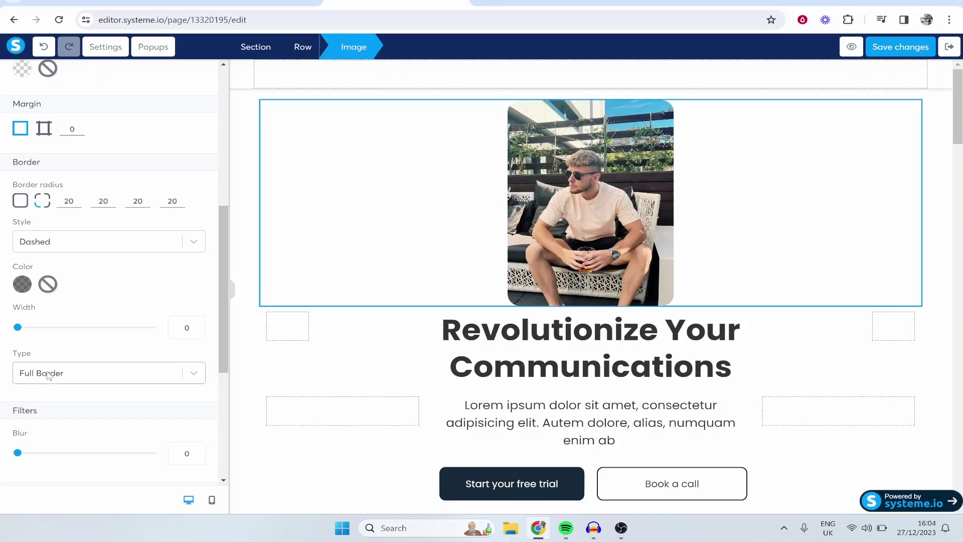
{"action": "scroll", "coordinate": [17, 385], "scroll_direction": "down", "scroll_amount": 1}
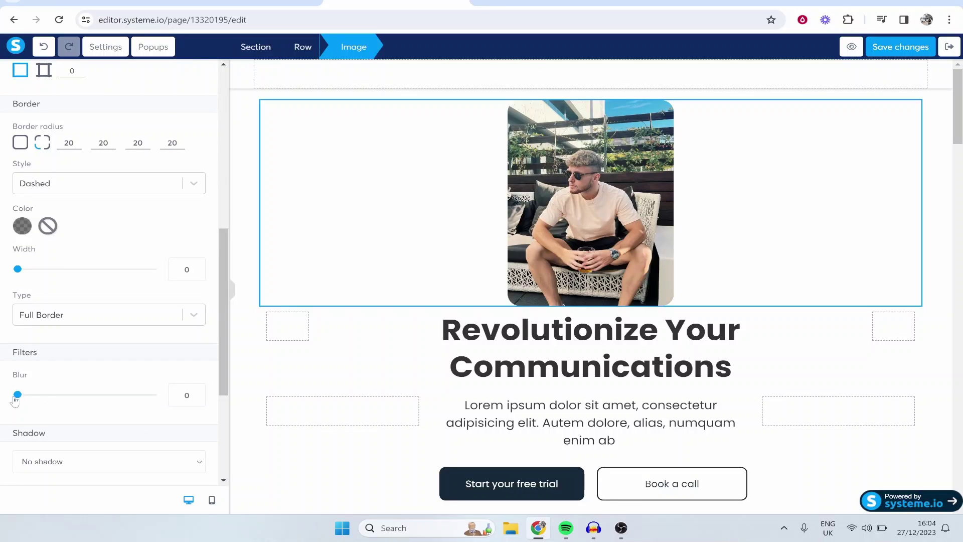
{"action": "mouse_move", "coordinate": [34, 399]}
{"action": "left_mouse_down"}
{"action": "mouse_move", "coordinate": [82, 395]}
{"action": "mouse_move", "coordinate": [18, 395]}
{"action": "left_mouse_up"}
{"action": "scroll", "coordinate": [65, 360], "scroll_direction": "down", "scroll_amount": 2}
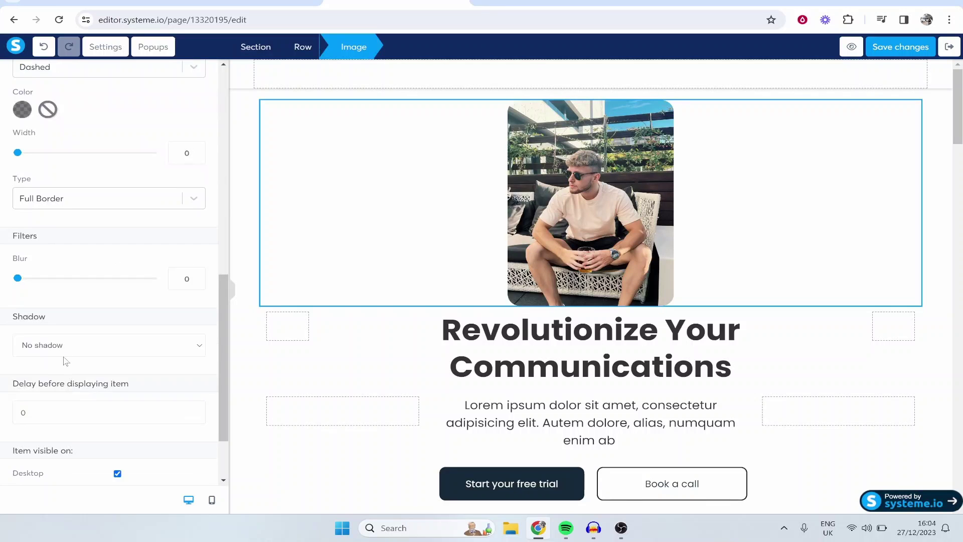
{"action": "scroll", "coordinate": [67, 357], "scroll_direction": "down", "scroll_amount": 2}
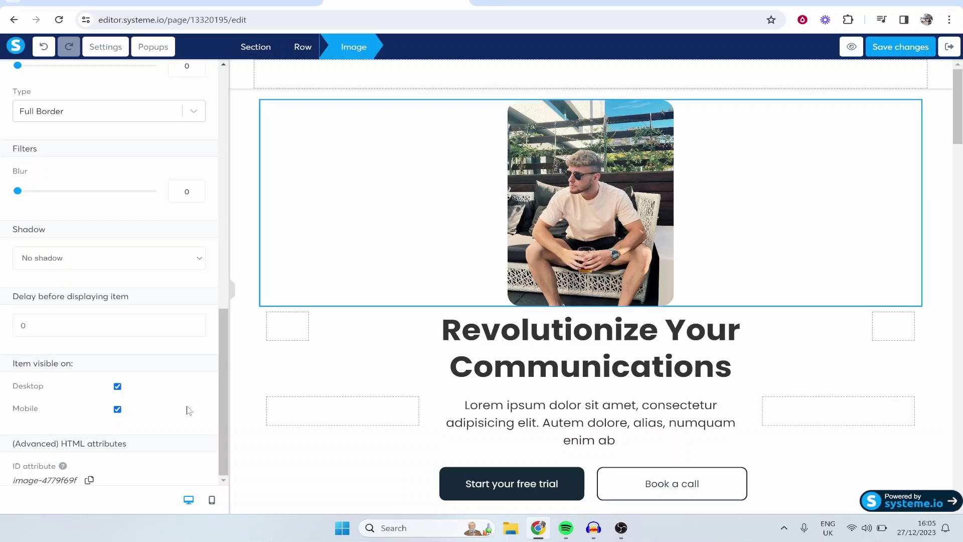
{"action": "scroll", "coordinate": [132, 397], "scroll_direction": "up", "scroll_amount": 5}
{"action": "scroll", "coordinate": [120, 360], "scroll_direction": "up", "scroll_amount": 3}
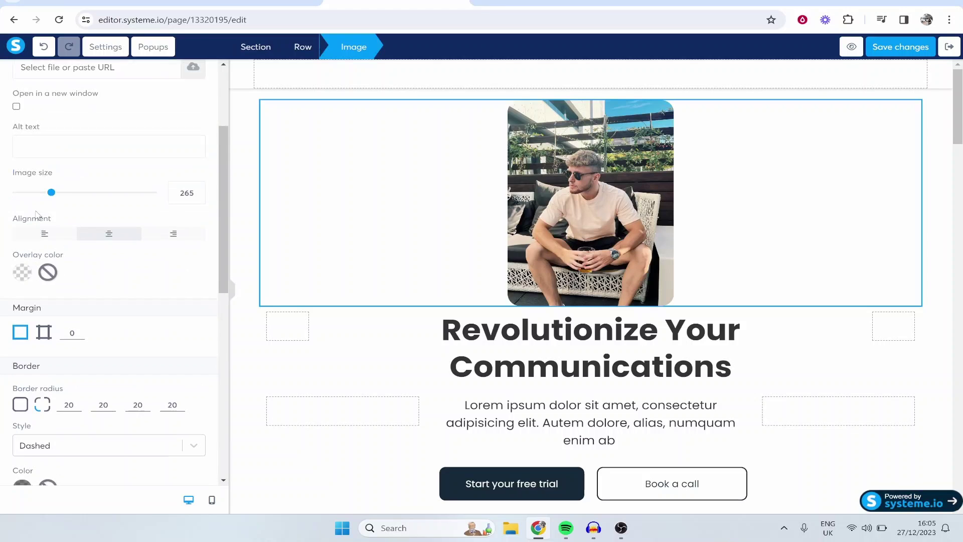
{"action": "scroll", "coordinate": [72, 326], "scroll_direction": "up", "scroll_amount": 3}
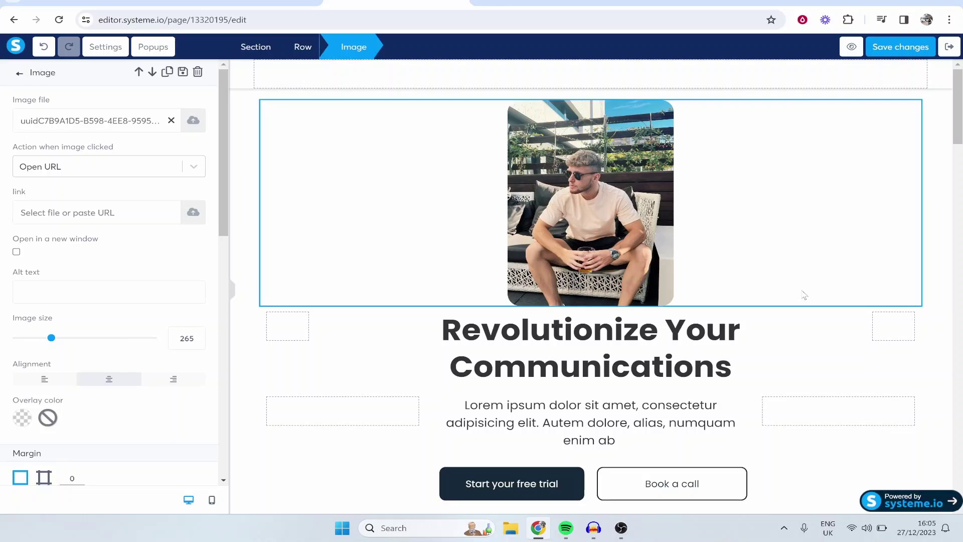
Replace the hero headline with "The BEST Thumbnail Template To Make Your Videos Go Viral!"
{"action": "key", "text": "Escape"}
{"action": "left_click", "coordinate": [608, 261]}
{"action": "key", "text": "Escape"}
{"action": "left_click", "coordinate": [722, 351]}
{"action": "left_click_drag", "start_coordinate": [735, 371], "coordinate": [425, 331]}
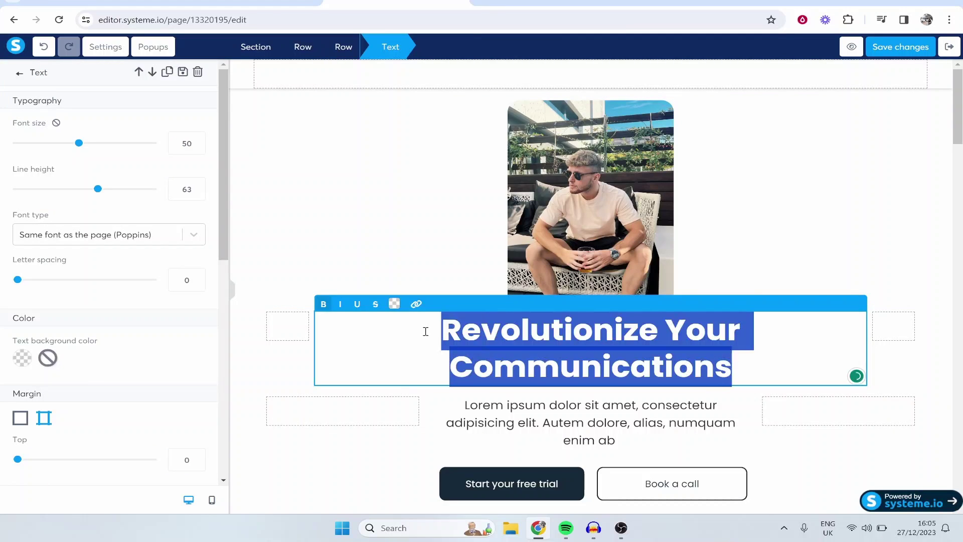
{"action": "type", "text": "The b"}
{"action": "key", "text": "BackSpace"}
{"action": "type", "text": "BE"}
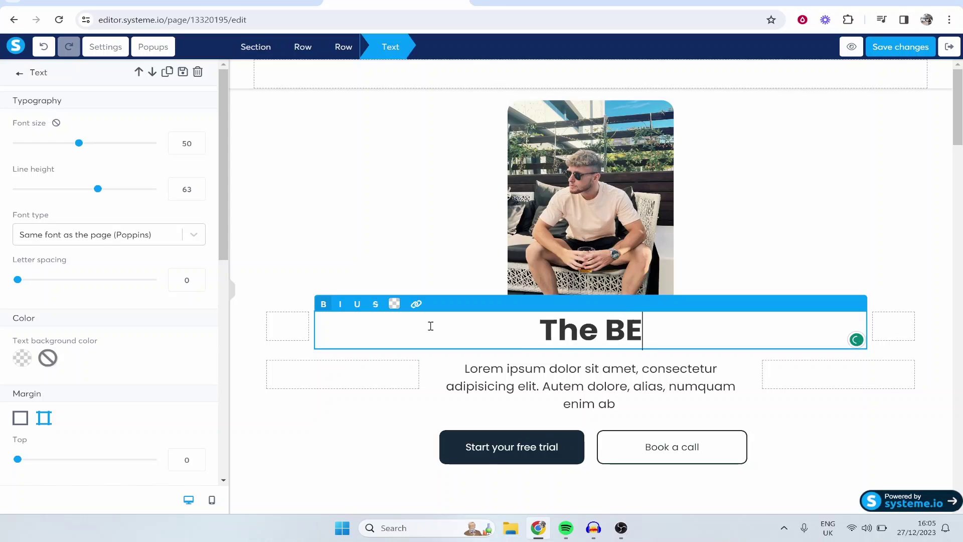
{"action": "type", "text": "ST Thumbnail Tem"}
{"action": "key", "text": "BackSpace"}
{"action": "type", "text": "e"}
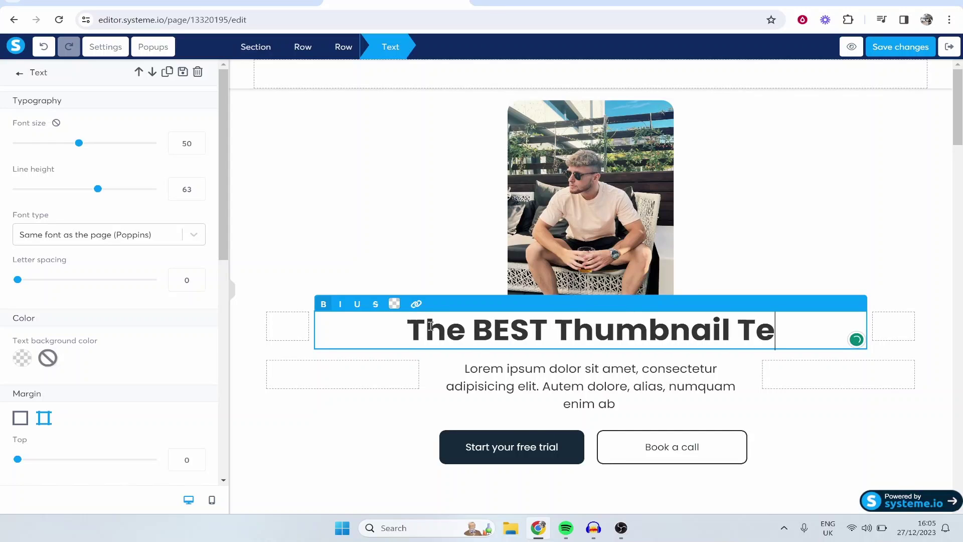
{"action": "type", "text": "mplate To make Your V"}
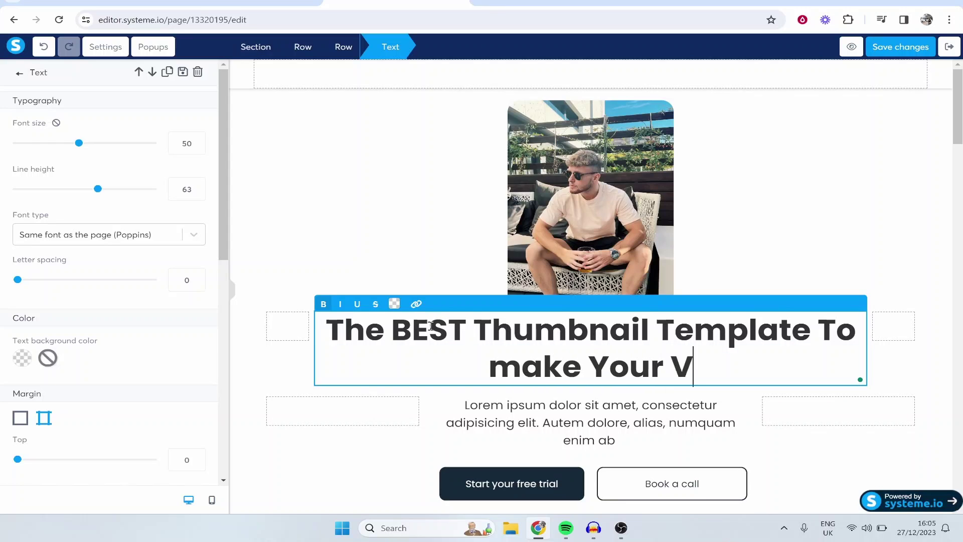
{"action": "type", "text": "ideos go V"}
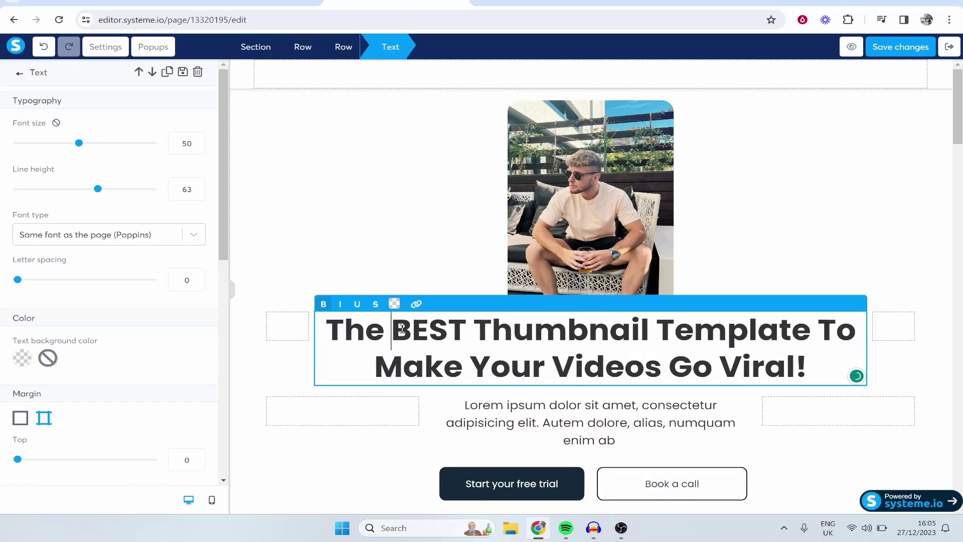
Underline the words "BEST" and "Viral!" in the hero headline
{"action": "left_click_drag", "start_coordinate": [390, 330], "coordinate": [476, 329]}
{"action": "left_click", "coordinate": [357, 304]}
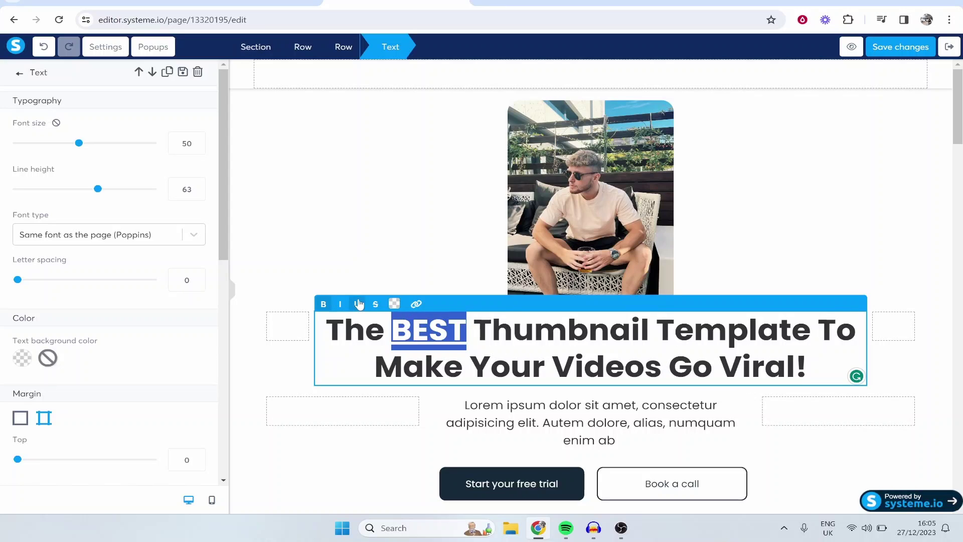
{"action": "left_click", "coordinate": [510, 335]}
{"action": "left_click_drag", "start_coordinate": [719, 366], "coordinate": [809, 372]}
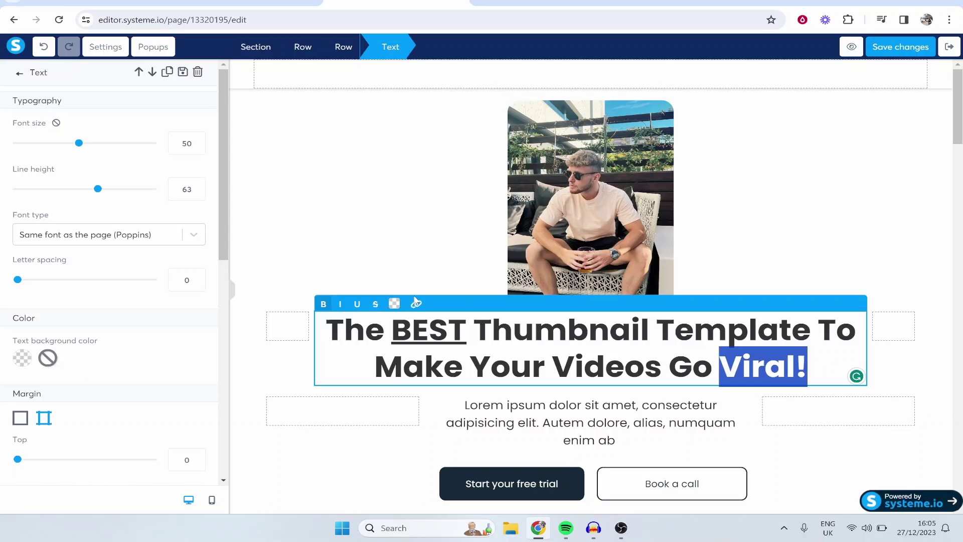
{"action": "left_click", "coordinate": [357, 304]}
{"action": "left_click", "coordinate": [513, 271]}
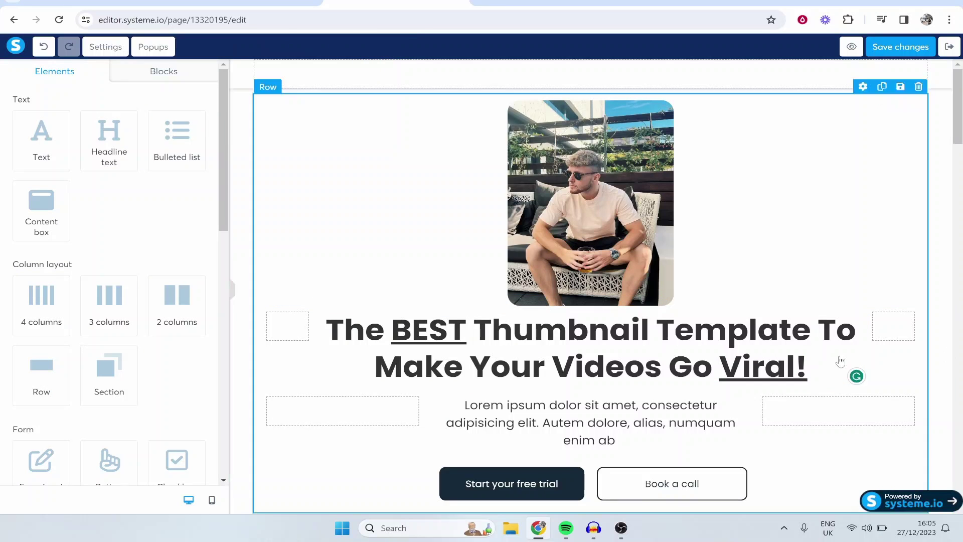
Increase the hero headline's top margin to add space between it and the photo
{"action": "left_click", "coordinate": [749, 341]}
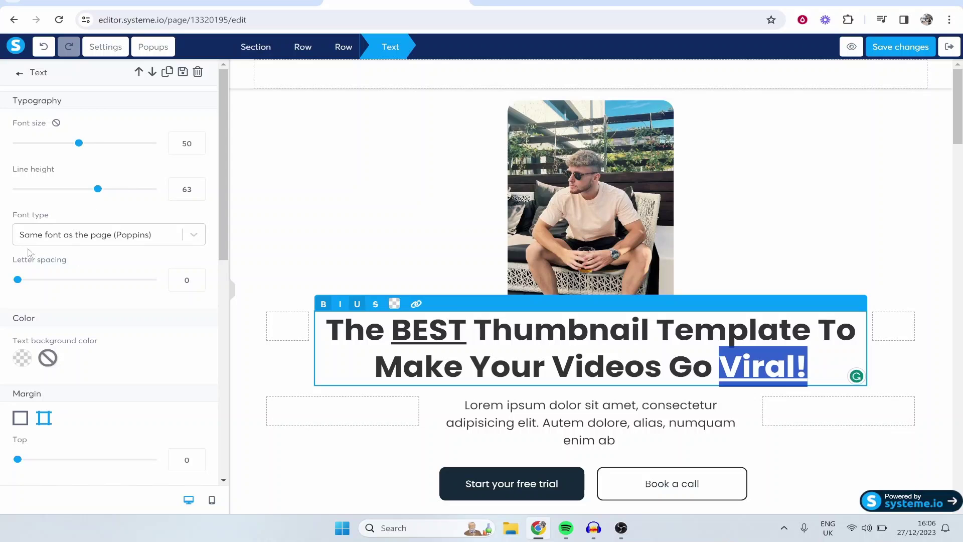
{"action": "scroll", "coordinate": [29, 253], "scroll_direction": "down", "scroll_amount": 2}
{"action": "left_click_drag", "start_coordinate": [17, 345], "coordinate": [50, 349]}
{"action": "scroll", "coordinate": [58, 259], "scroll_direction": "down", "scroll_amount": 2}
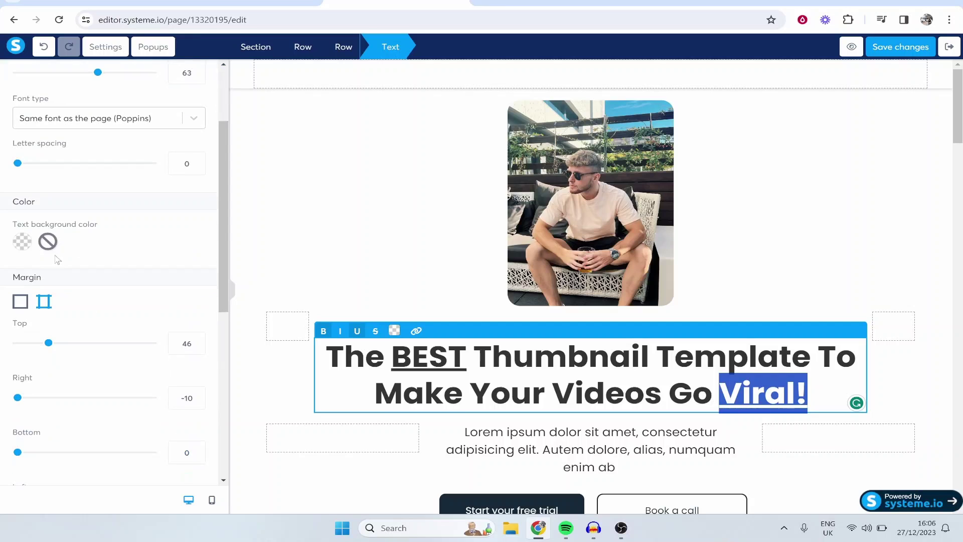
{"action": "left_click", "coordinate": [412, 230]}
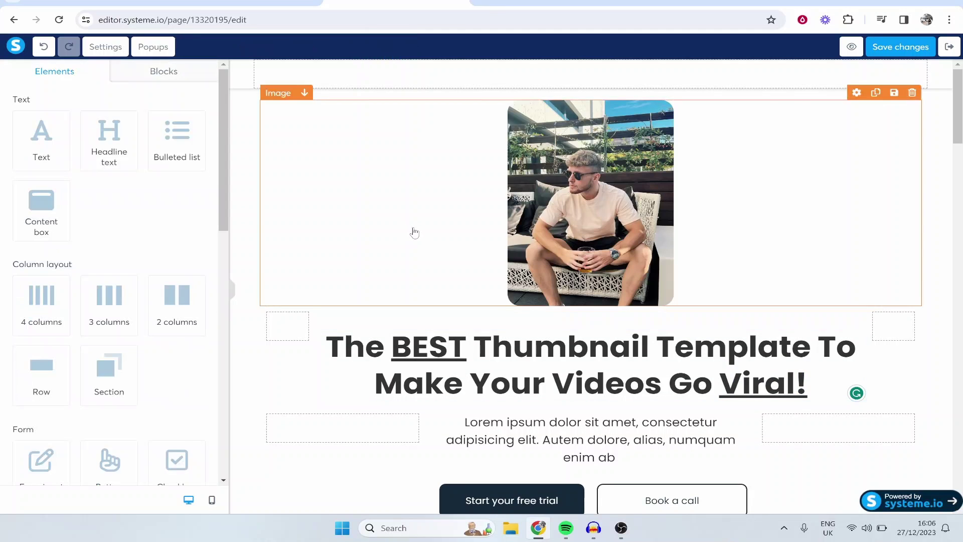
Replace the placeholder text under the headline with "$47 - Thumbnail template + direct access to me.", correcting the spelling of "Thumbnail"
{"action": "scroll", "coordinate": [593, 282], "scroll_direction": "down", "scroll_amount": 3}
{"action": "left_click", "coordinate": [625, 335]}
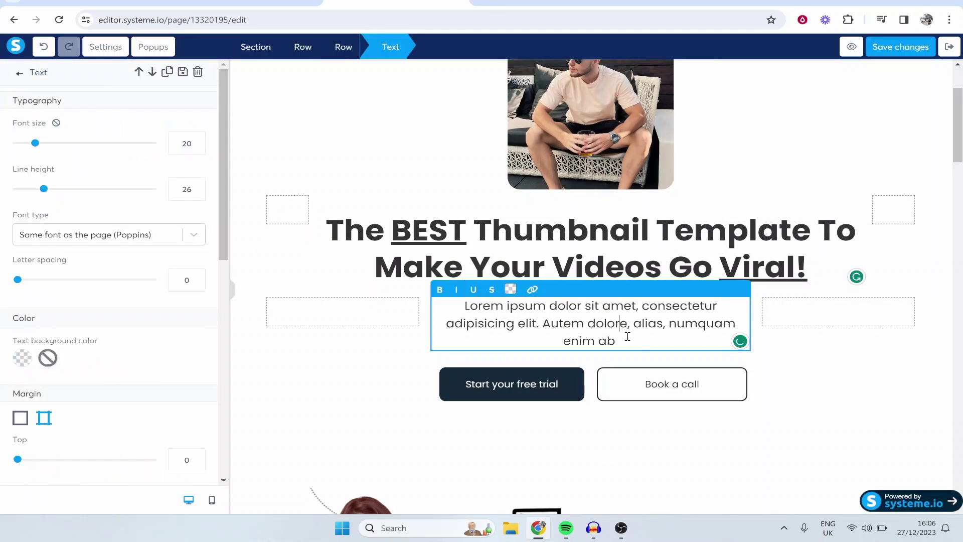
{"action": "left_click_drag", "start_coordinate": [627, 339], "coordinate": [423, 300]}
{"action": "key", "text": "BackSpace"}
{"action": "type", "text": "$"}
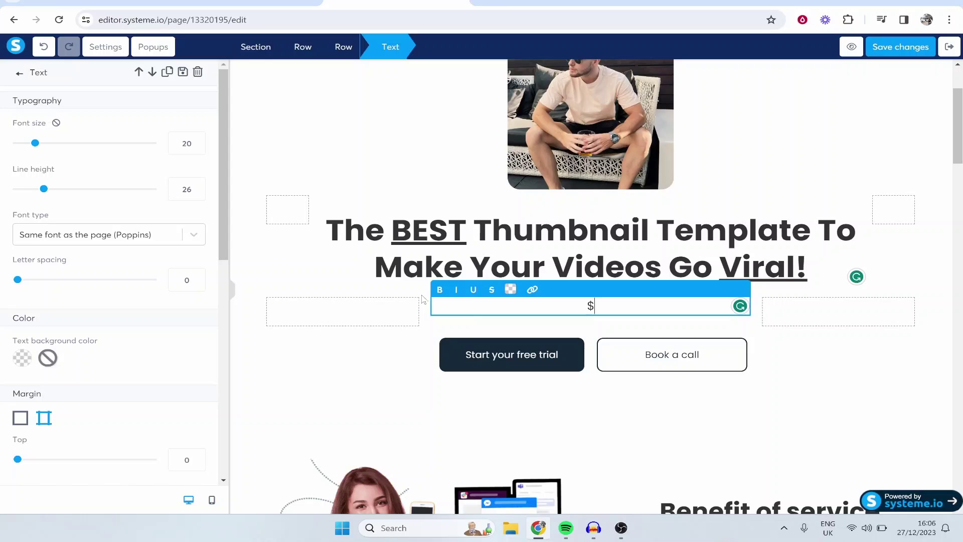
{"action": "type", "text": "47 - Thubmail temp"}
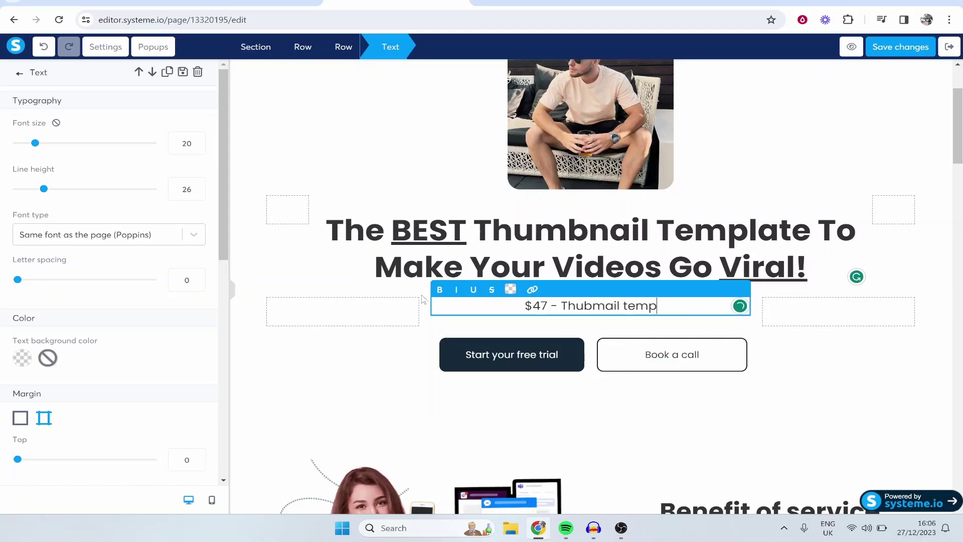
{"action": "type", "text": "late + direct accet"}
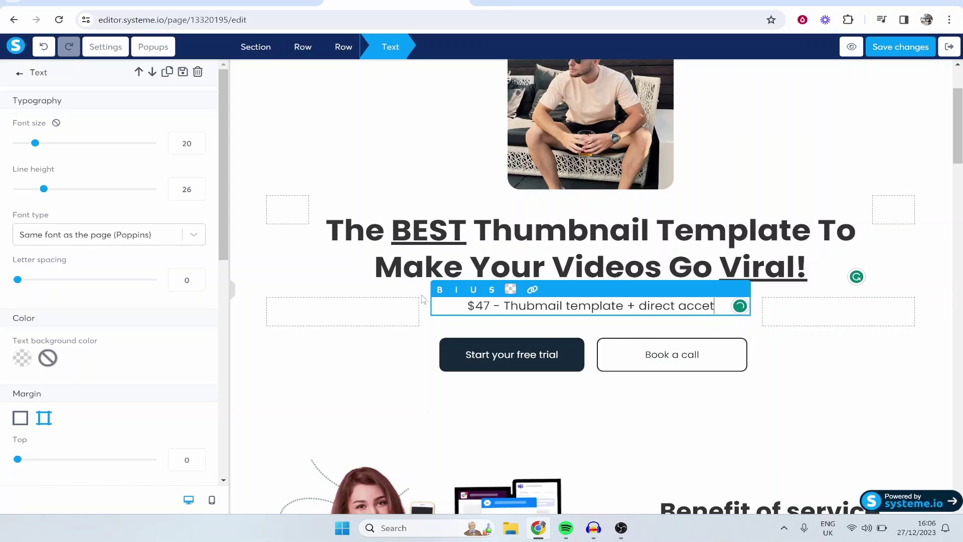
{"action": "key", "text": "BackSpace"}
{"action": "type", "text": "ss to me."}
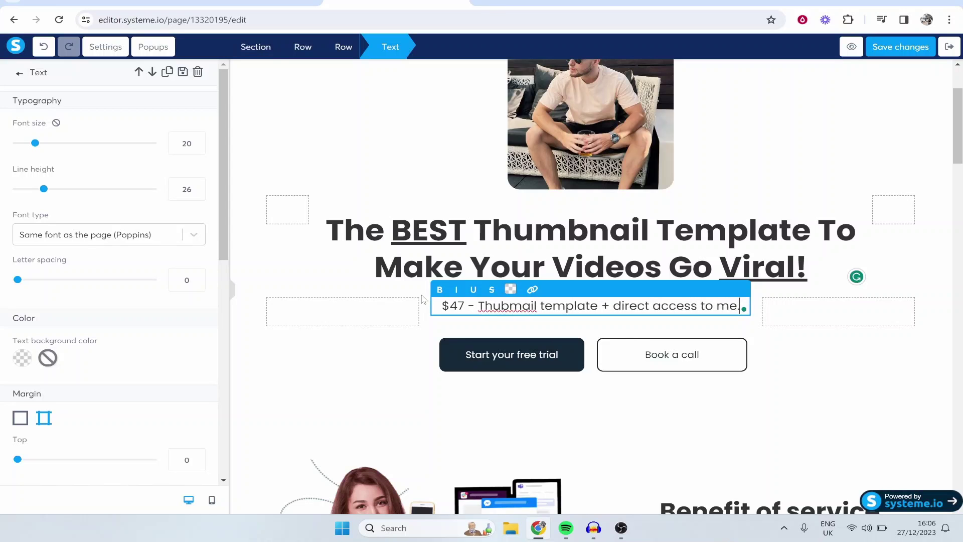
{"action": "right_click", "coordinate": [497, 308]}
{"action": "left_click", "coordinate": [526, 50]}
Examine the sales page's benefit sections and the FAQ section below them
{"action": "scroll", "coordinate": [517, 340], "scroll_direction": "down", "scroll_amount": 5}
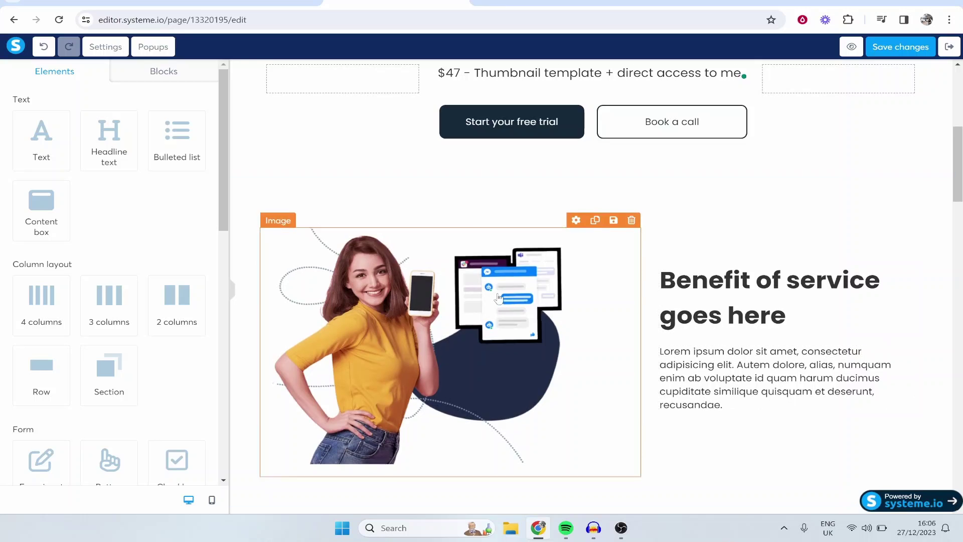
{"action": "scroll", "coordinate": [732, 280], "scroll_direction": "down", "scroll_amount": 1}
{"action": "scroll", "coordinate": [733, 280], "scroll_direction": "down", "scroll_amount": 15}
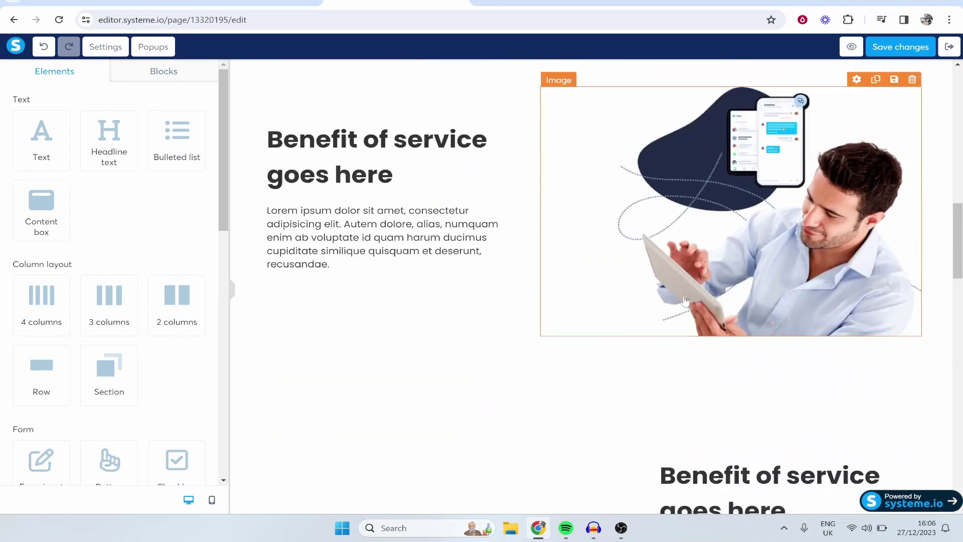
{"action": "scroll", "coordinate": [644, 291], "scroll_direction": "down", "scroll_amount": 3}
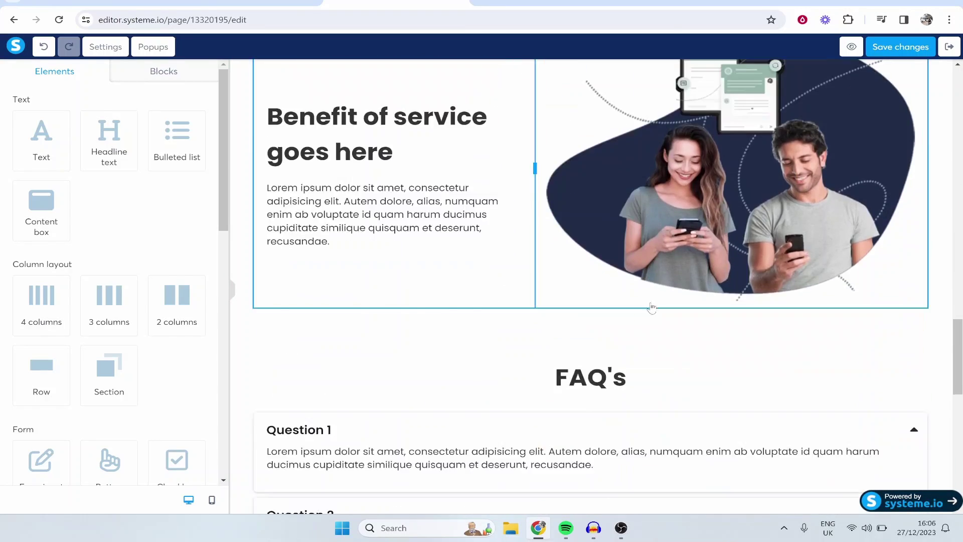
{"action": "scroll", "coordinate": [651, 305], "scroll_direction": "up", "scroll_amount": 10}
{"action": "scroll", "coordinate": [577, 281], "scroll_direction": "down", "scroll_amount": 12}
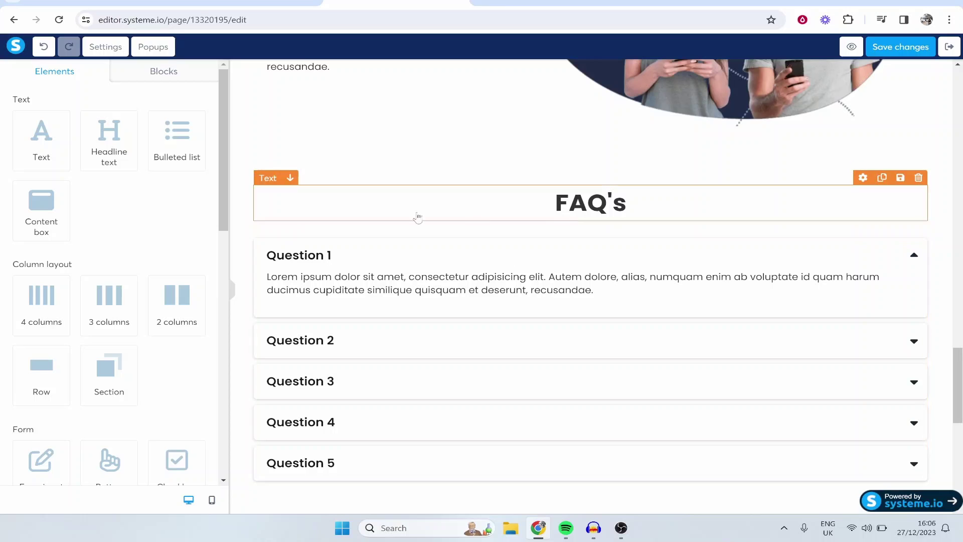
Examine the available form, payment, media, social and other elements, plus the logo strip and closing banner below the FAQ
{"action": "scroll", "coordinate": [153, 271], "scroll_direction": "down", "scroll_amount": 2}
{"action": "scroll", "coordinate": [22, 291], "scroll_direction": "down", "scroll_amount": 2}
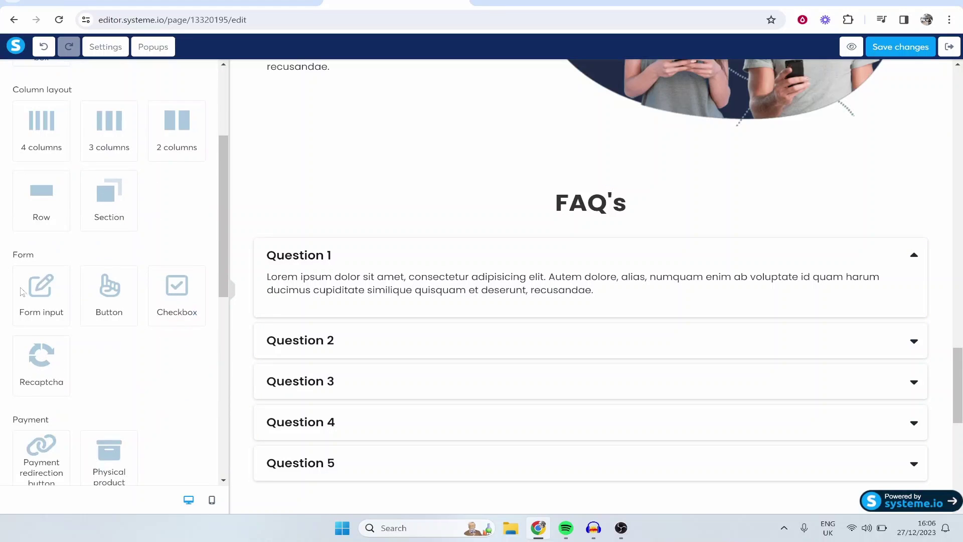
{"action": "scroll", "coordinate": [38, 250], "scroll_direction": "down", "scroll_amount": 3}
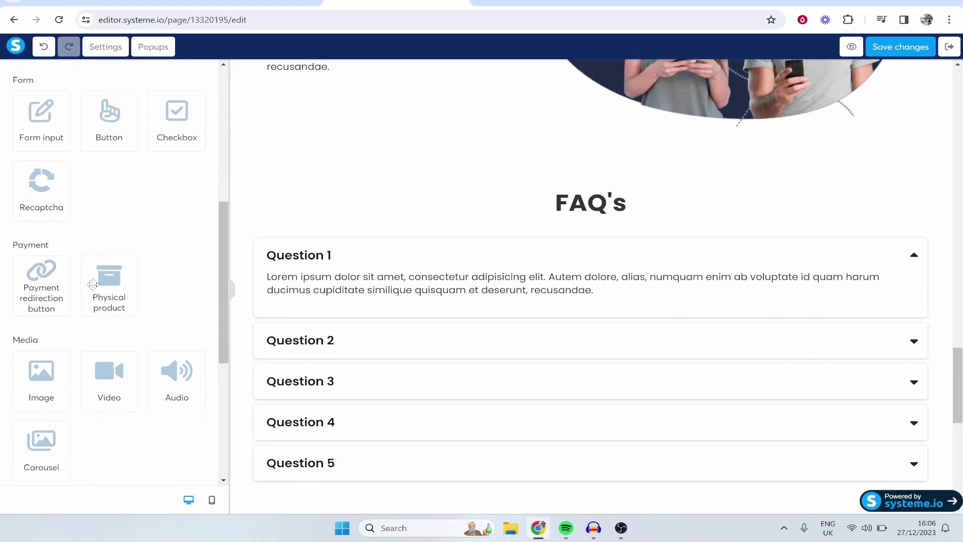
{"action": "scroll", "coordinate": [90, 345], "scroll_direction": "down", "scroll_amount": 2}
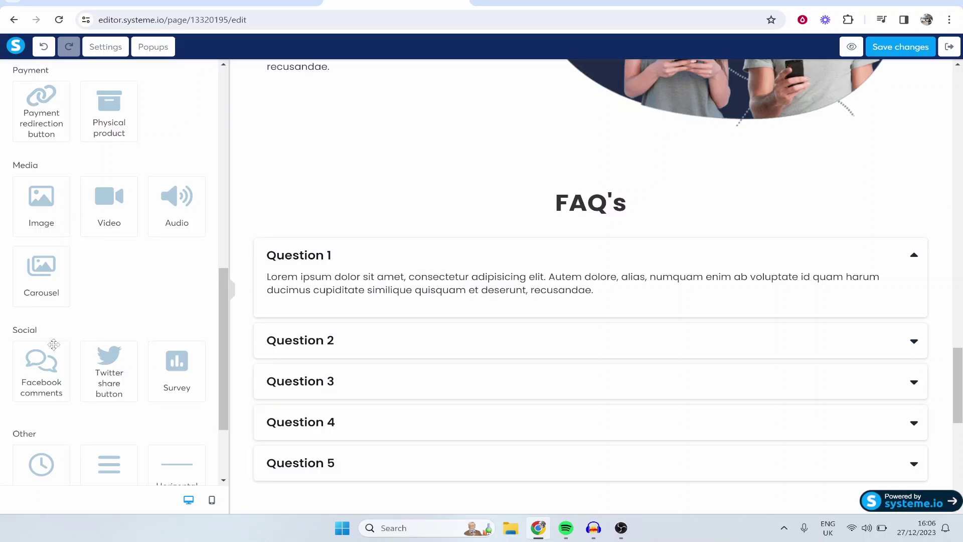
{"action": "scroll", "coordinate": [54, 345], "scroll_direction": "down", "scroll_amount": 2}
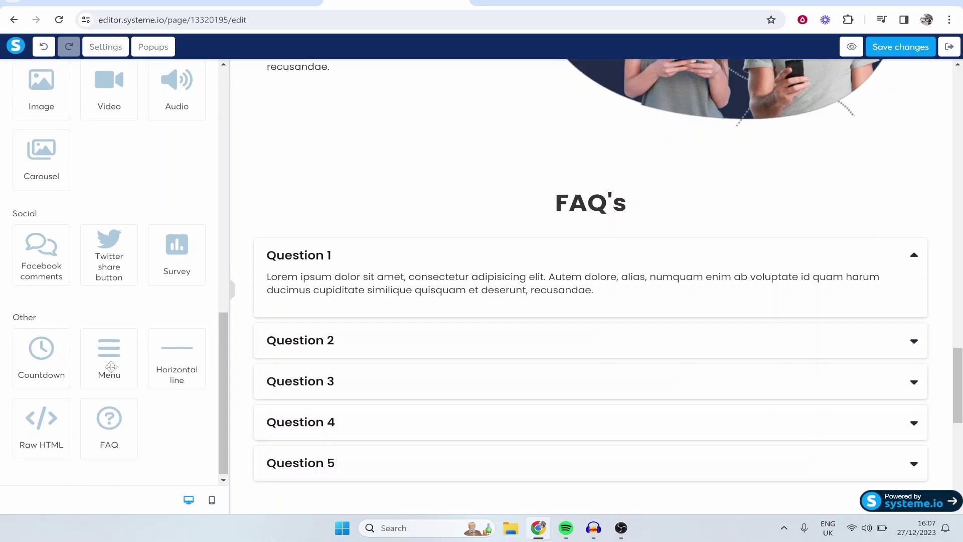
{"action": "scroll", "coordinate": [427, 384], "scroll_direction": "down", "scroll_amount": 7}
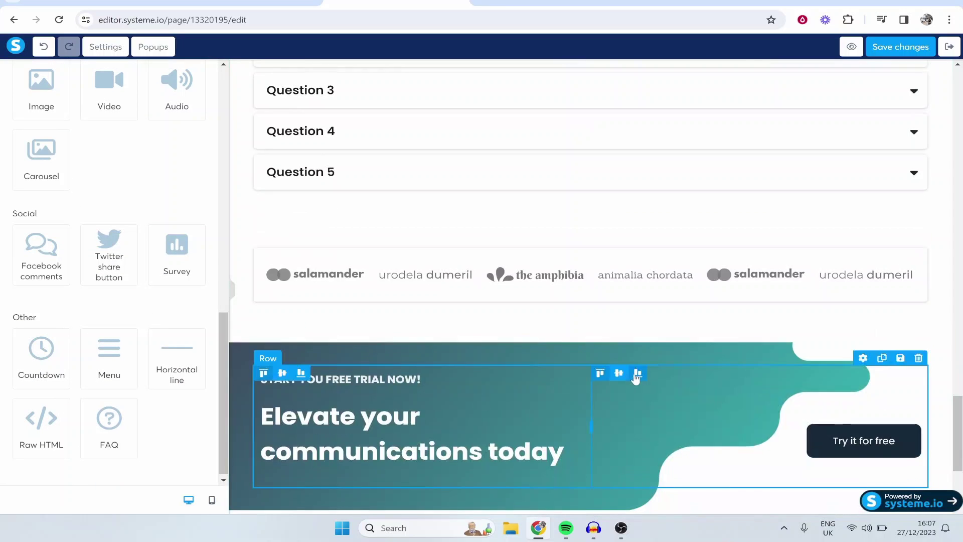
{"action": "scroll", "coordinate": [609, 401], "scroll_direction": "down", "scroll_amount": 3}
{"action": "scroll", "coordinate": [606, 408], "scroll_direction": "up", "scroll_amount": 14}
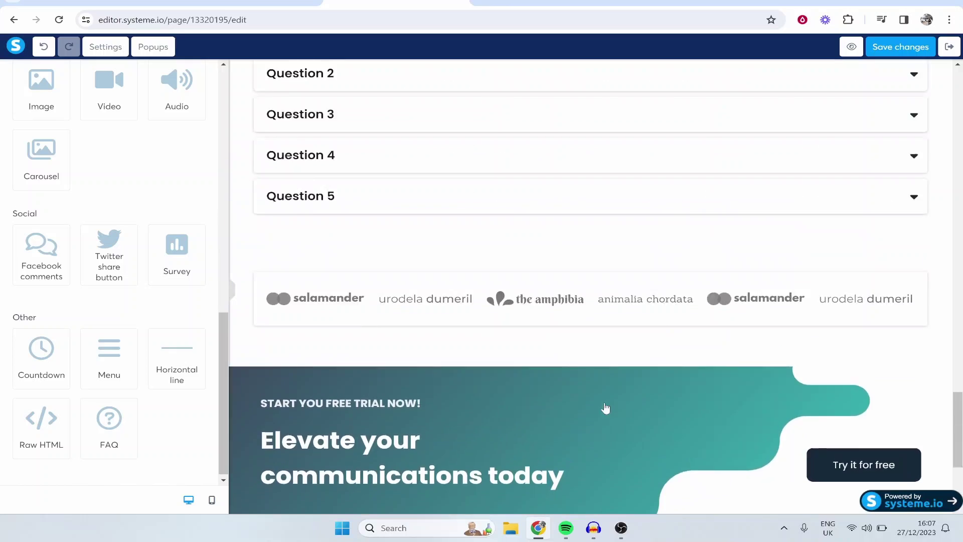
{"action": "scroll", "coordinate": [605, 406], "scroll_direction": "up", "scroll_amount": 15}
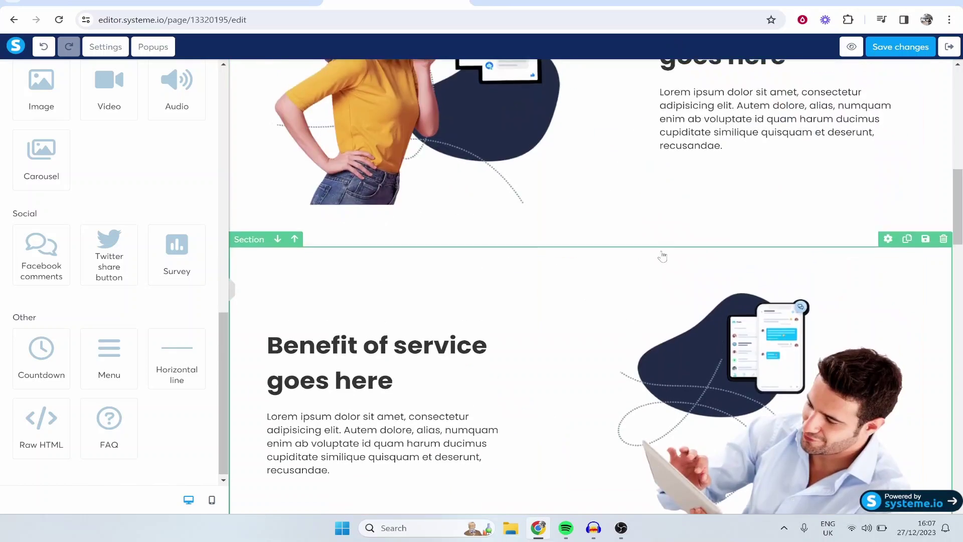
{"action": "scroll", "coordinate": [672, 257], "scroll_direction": "up", "scroll_amount": 5}
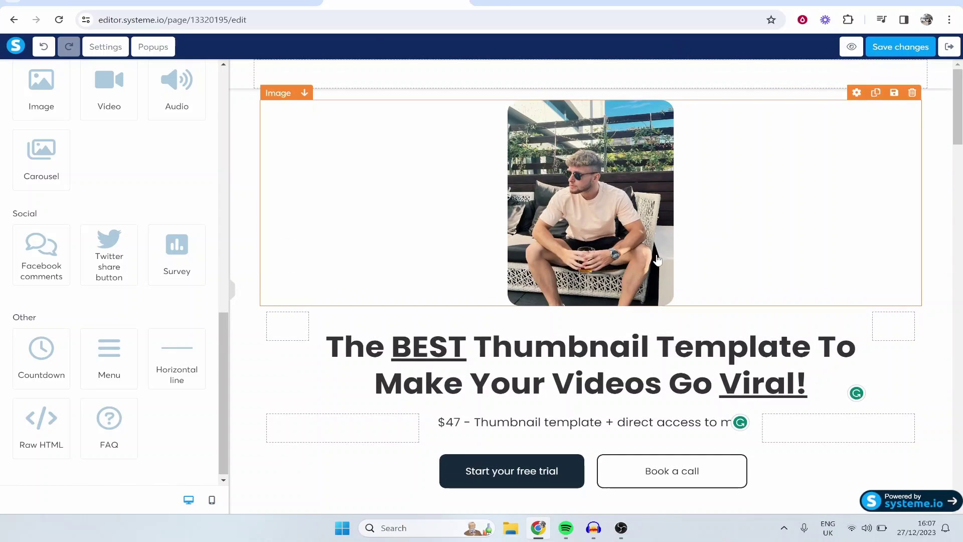
Look over the hero photo's settings and delete the photo from the sales page
{"action": "left_click", "coordinate": [644, 127]}
{"action": "scroll", "coordinate": [162, 365], "scroll_direction": "down", "scroll_amount": 4}
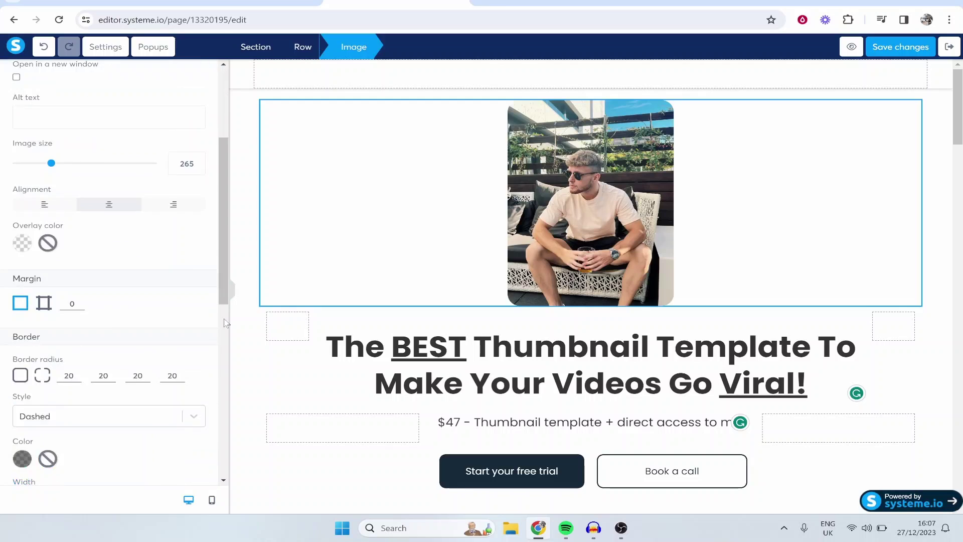
{"action": "left_click", "coordinate": [583, 176]}
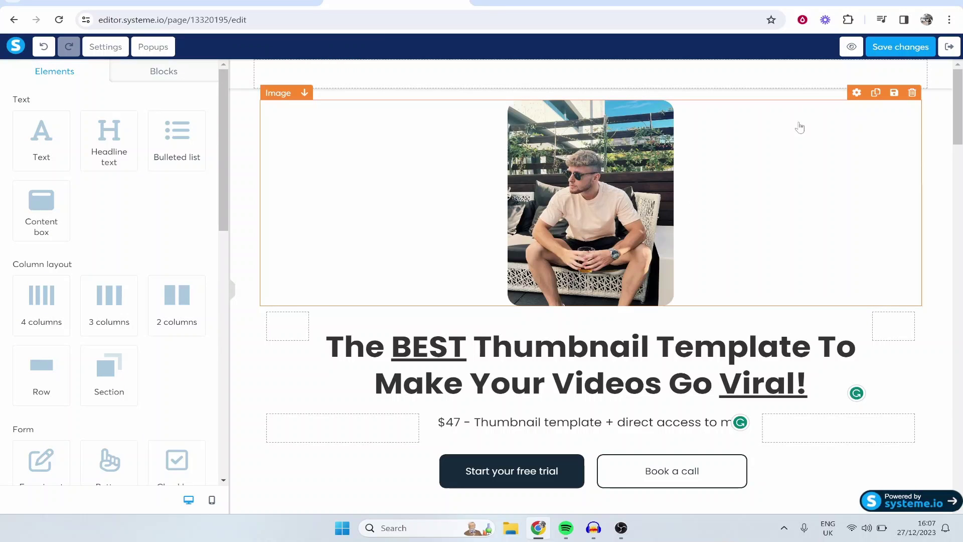
{"action": "left_click", "coordinate": [917, 113]}
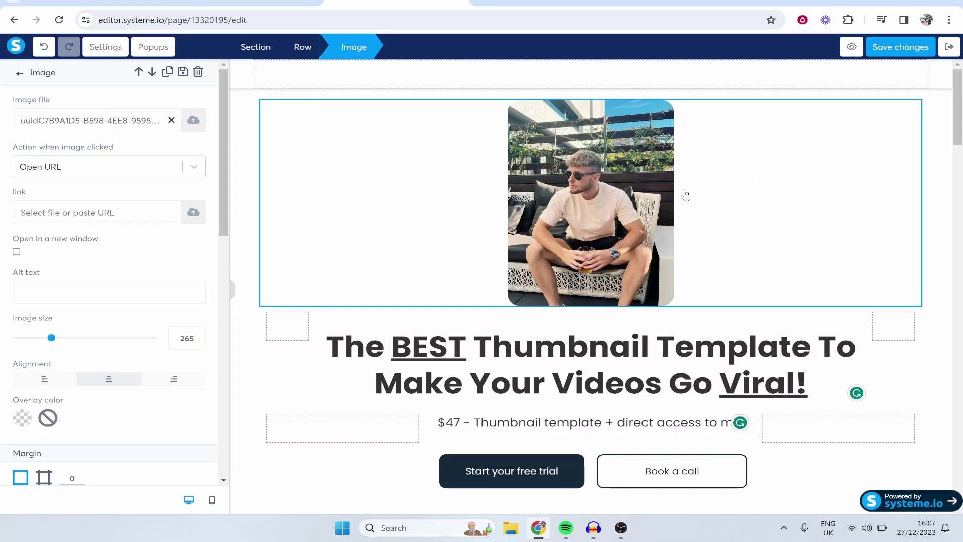
{"action": "key", "text": "Delete"}
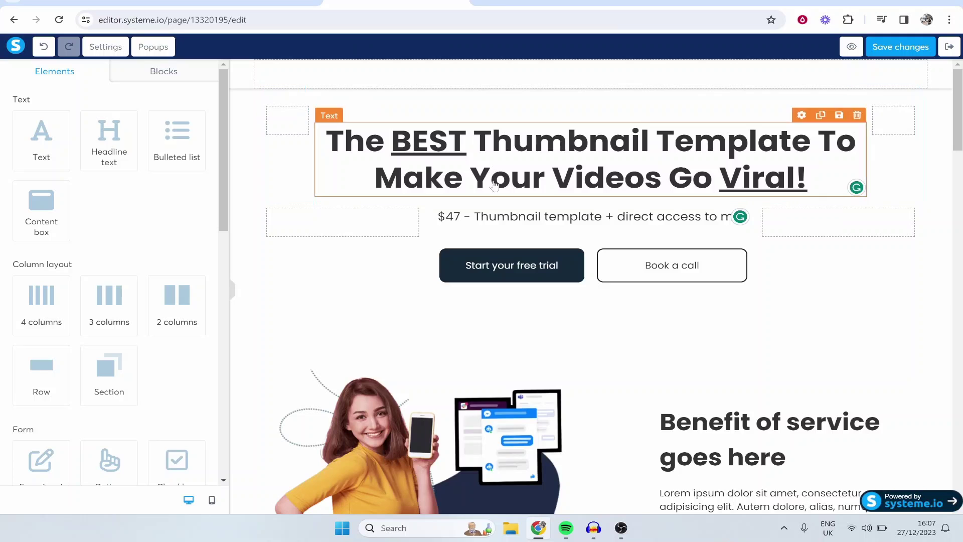
Delete the "Book a call" button from the hero section and select the row that held it
{"action": "left_click", "coordinate": [844, 256]}
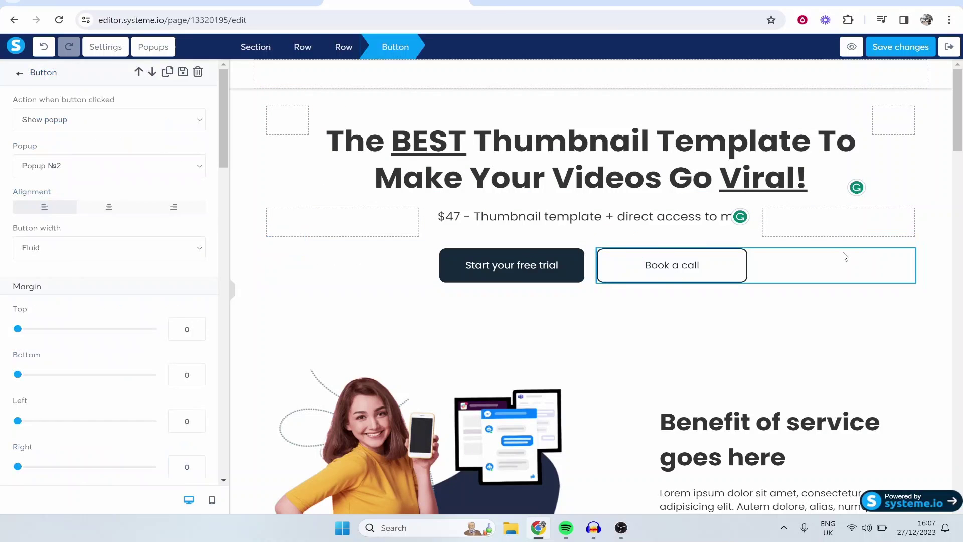
{"action": "key", "text": "Delete"}
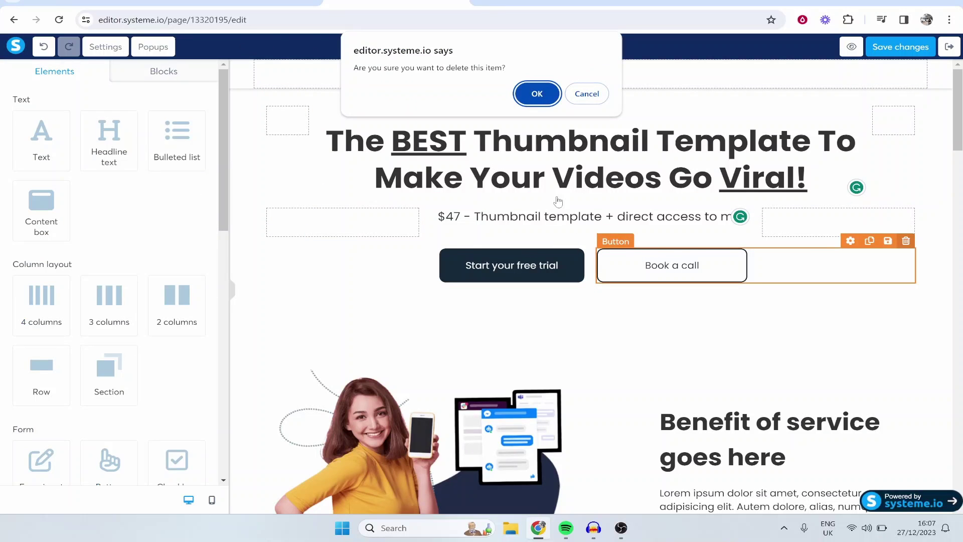
{"action": "left_click", "coordinate": [537, 92]}
{"action": "left_click", "coordinate": [712, 272]}
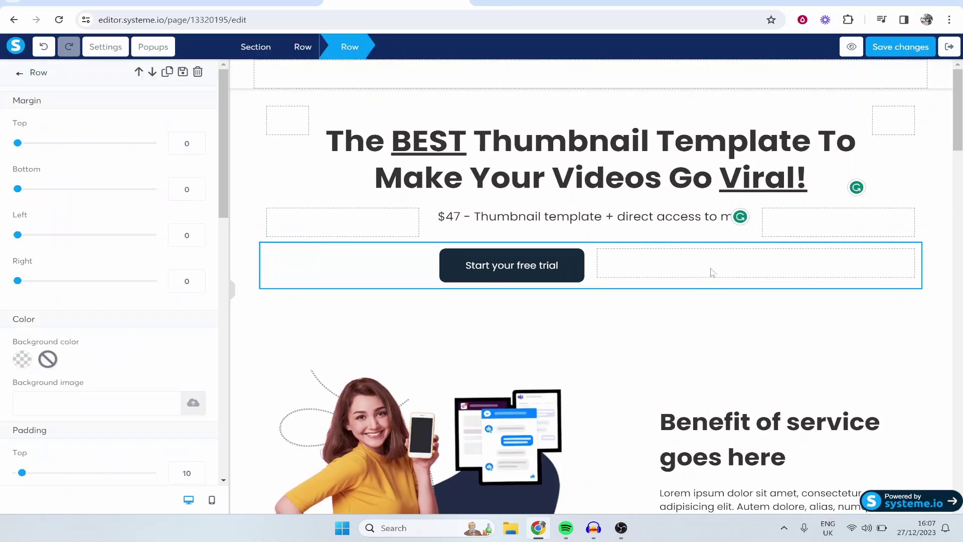
Move the "Start your free trial" button out of its two-column row and delete the emptied row below the offer text
{"action": "left_click", "coordinate": [661, 268]}
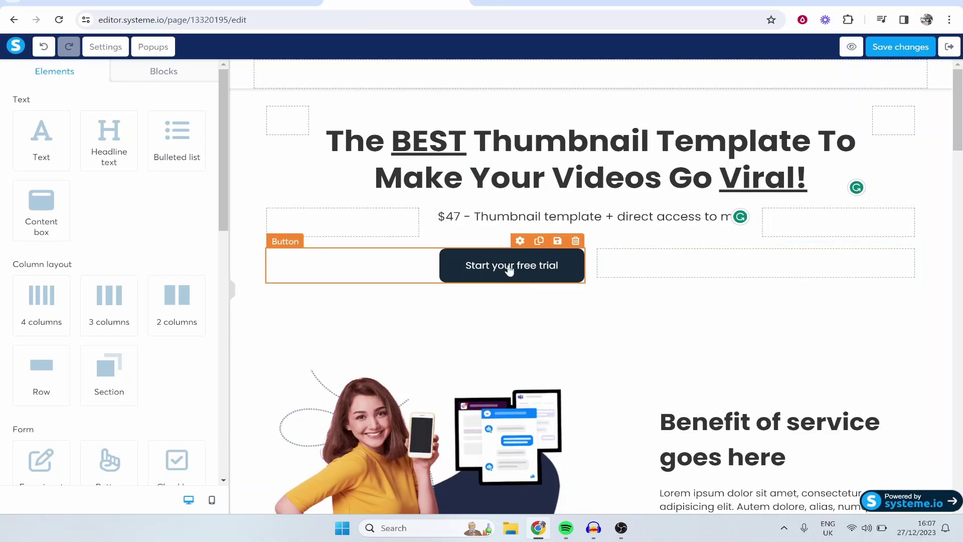
{"action": "left_click_drag", "start_coordinate": [551, 280], "coordinate": [667, 316]}
{"action": "left_click", "coordinate": [911, 268]}
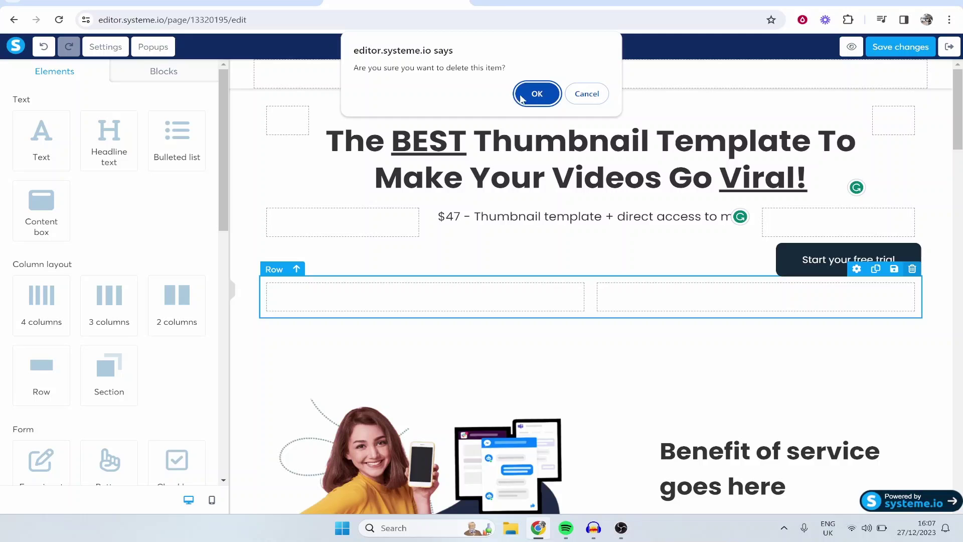
{"action": "left_click", "coordinate": [520, 99]}
Center-align the "Start your free trial" button beneath the $47 offer text
{"action": "left_click", "coordinate": [822, 261]}
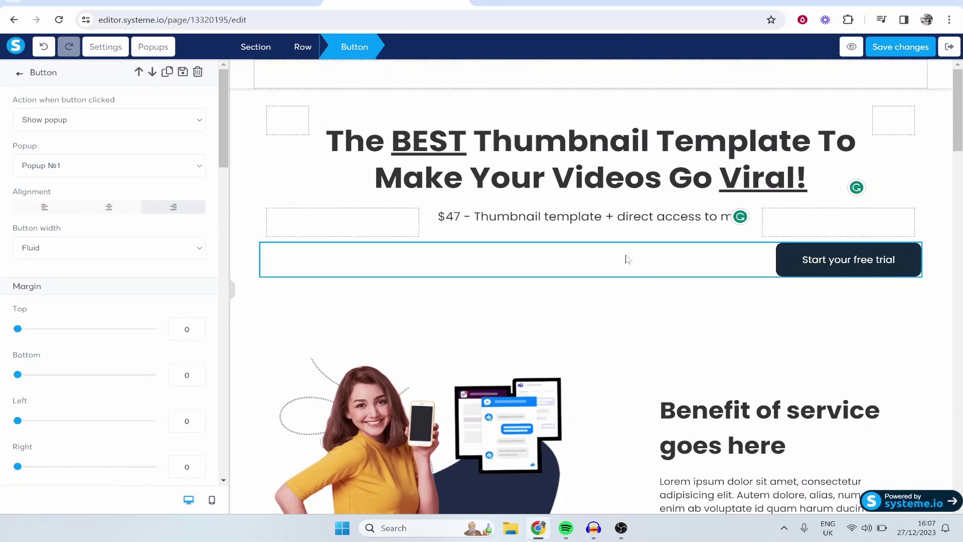
{"action": "left_click", "coordinate": [105, 207]}
{"action": "left_click", "coordinate": [602, 294]}
Change the hero button's text to "Buy Now!"
{"action": "scroll", "coordinate": [597, 275], "scroll_direction": "down", "scroll_amount": 3}
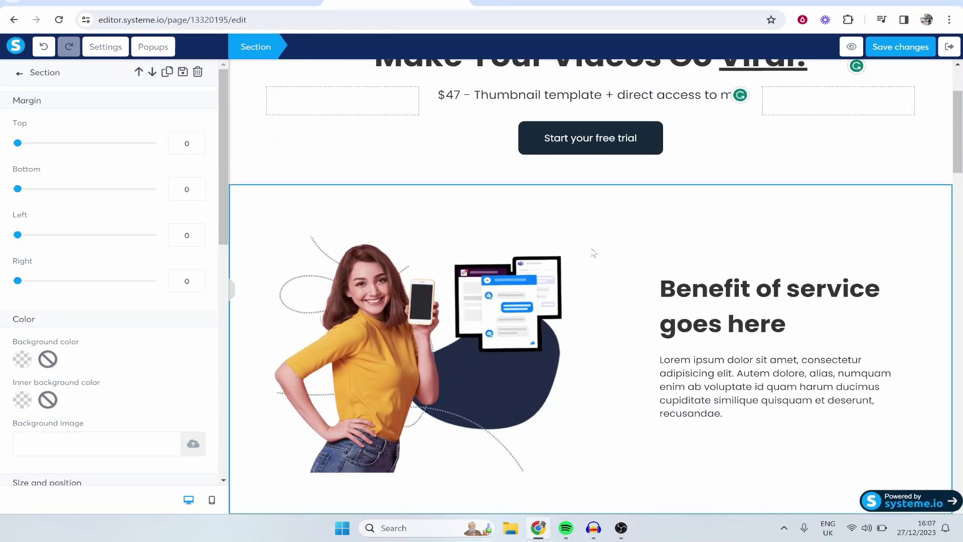
{"action": "left_click", "coordinate": [580, 146]}
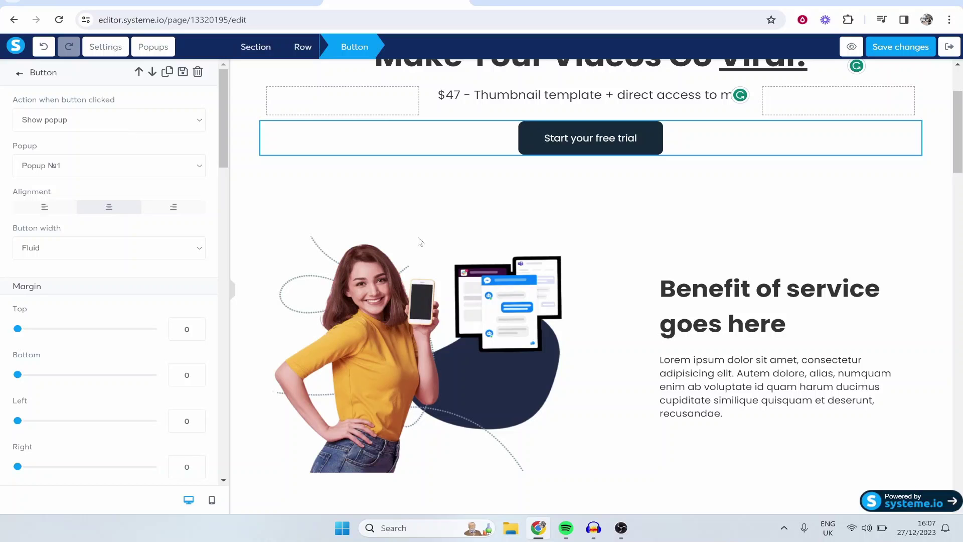
{"action": "scroll", "coordinate": [132, 265], "scroll_direction": "down", "scroll_amount": 15}
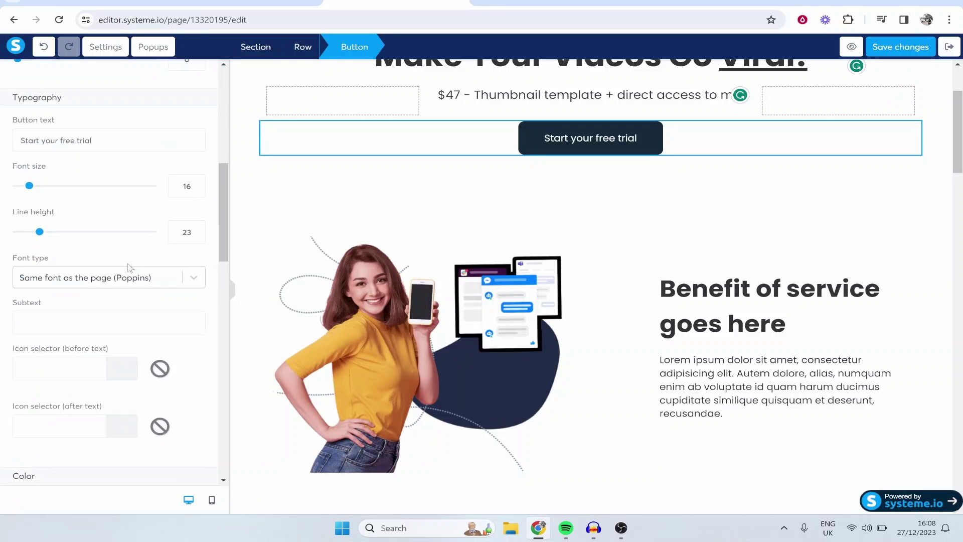
{"action": "scroll", "coordinate": [132, 266], "scroll_direction": "up", "scroll_amount": 8}
{"action": "left_click_drag", "start_coordinate": [93, 373], "coordinate": [9, 361]}
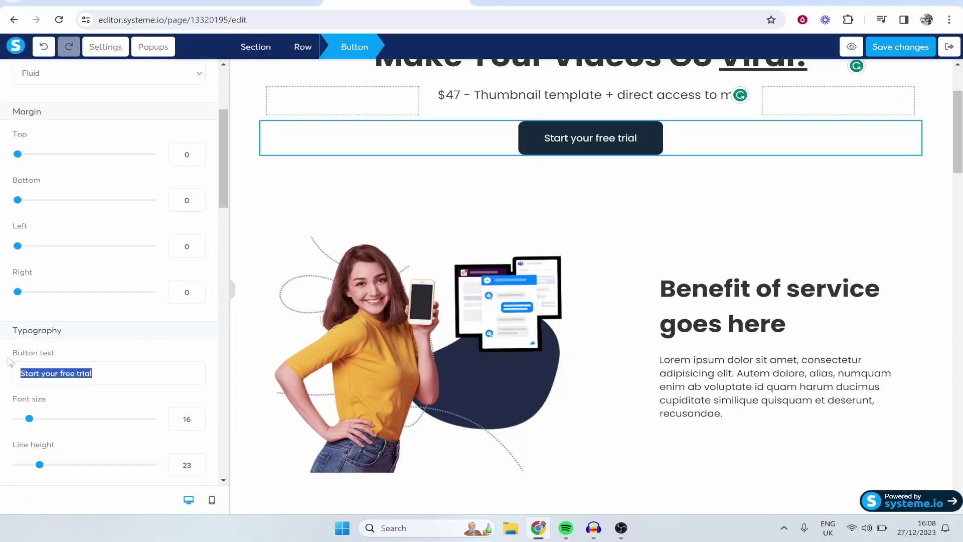
{"action": "key", "text": "BackSpace"}
{"action": "type", "text": "Buy no"}
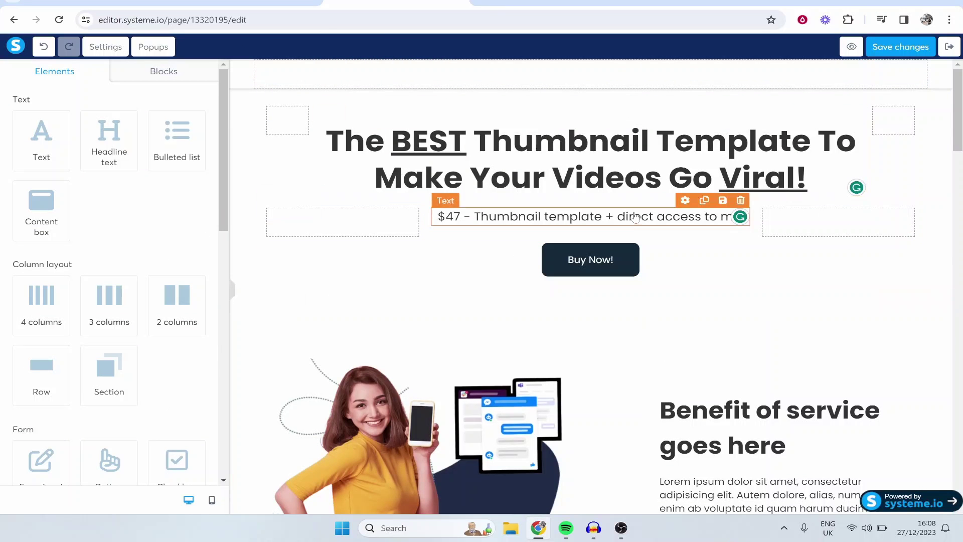
Set the "Buy Now!" button's action to Submit form with redirection to the next step, and save the sales page
{"action": "left_click", "coordinate": [585, 255]}
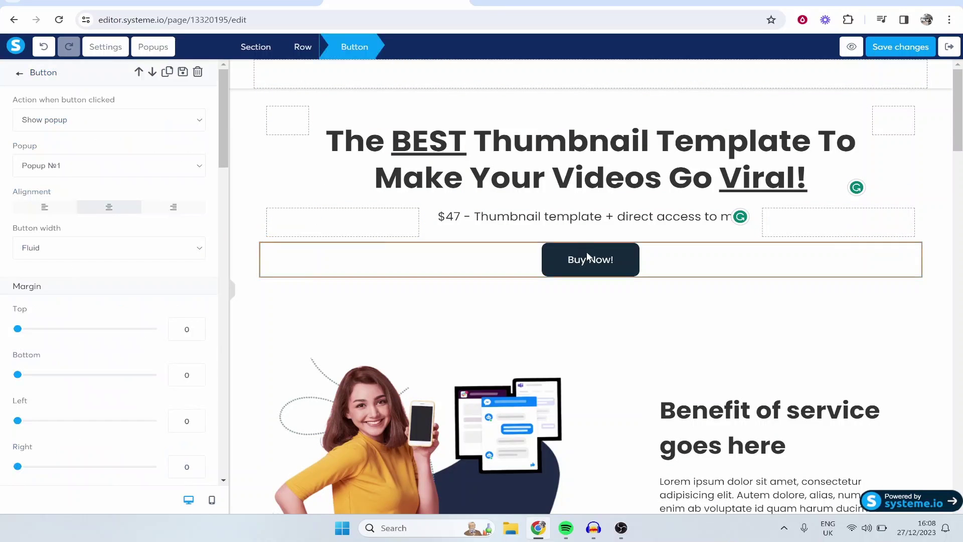
{"action": "left_click", "coordinate": [61, 125]}
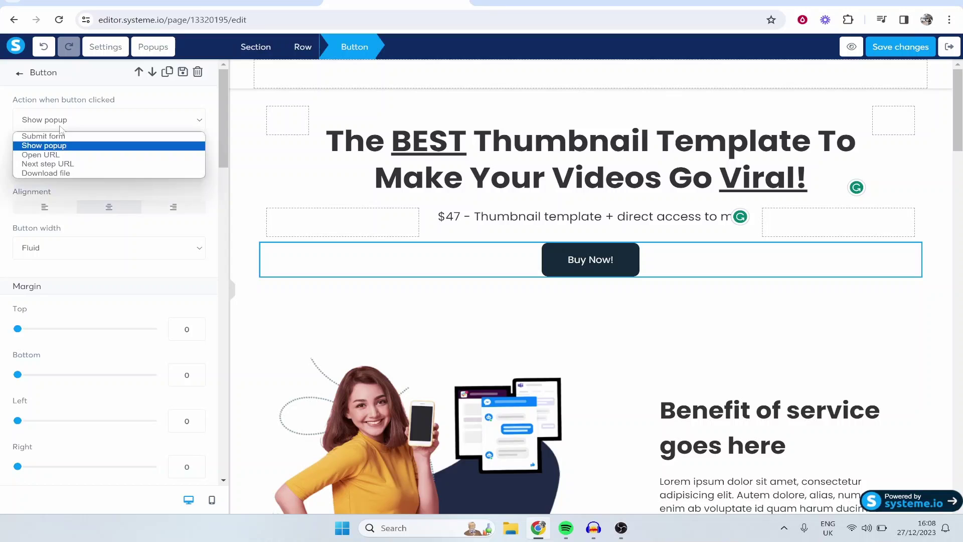
{"action": "left_click", "coordinate": [52, 136]}
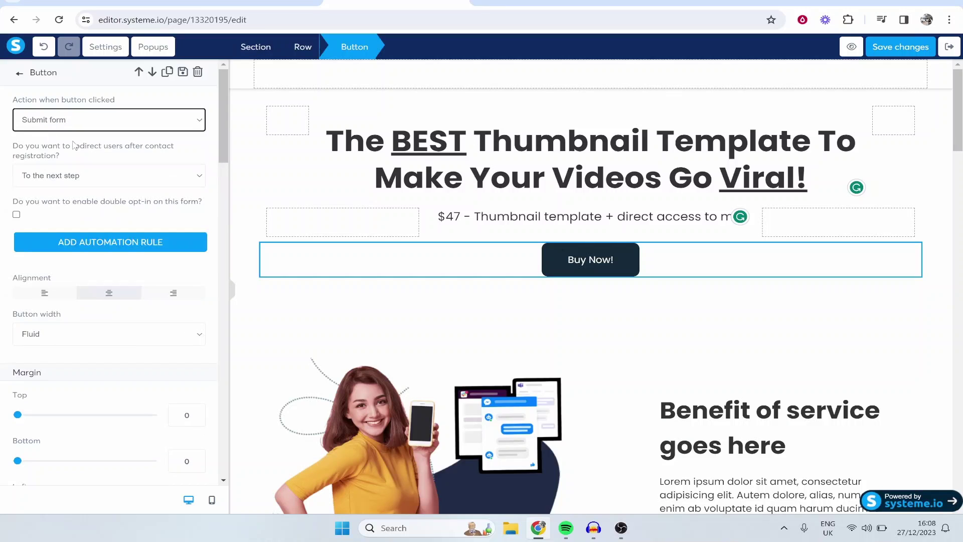
{"action": "left_click", "coordinate": [80, 178]}
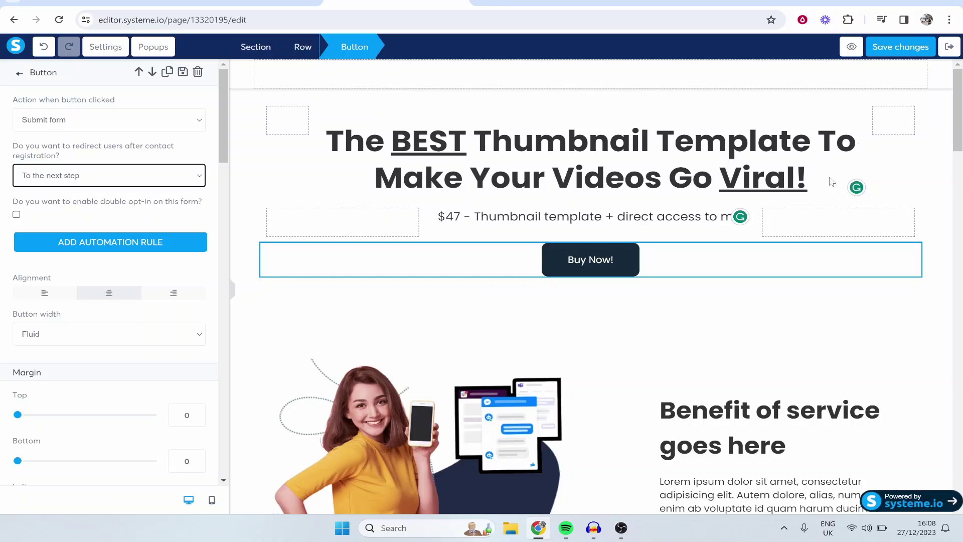
{"action": "left_click", "coordinate": [778, 306]}
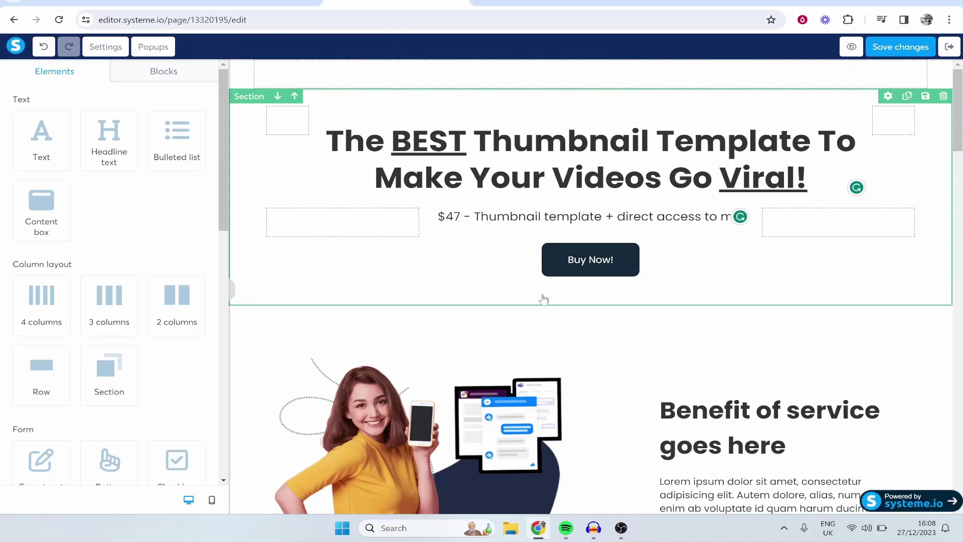
{"action": "left_click", "coordinate": [886, 50]}
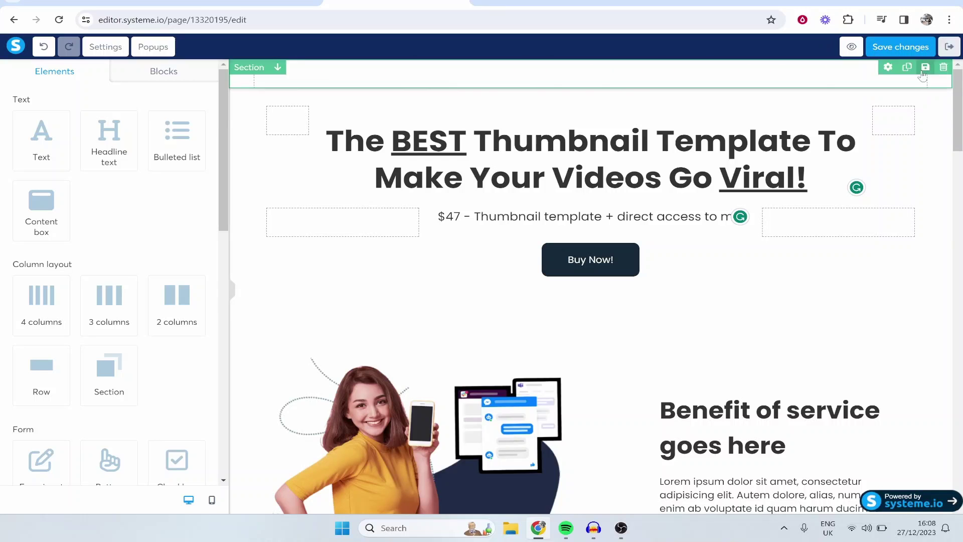
Exit the page editor and select the "Pro plan" template for the funnel's Order Form step
{"action": "left_click", "coordinate": [949, 47]}
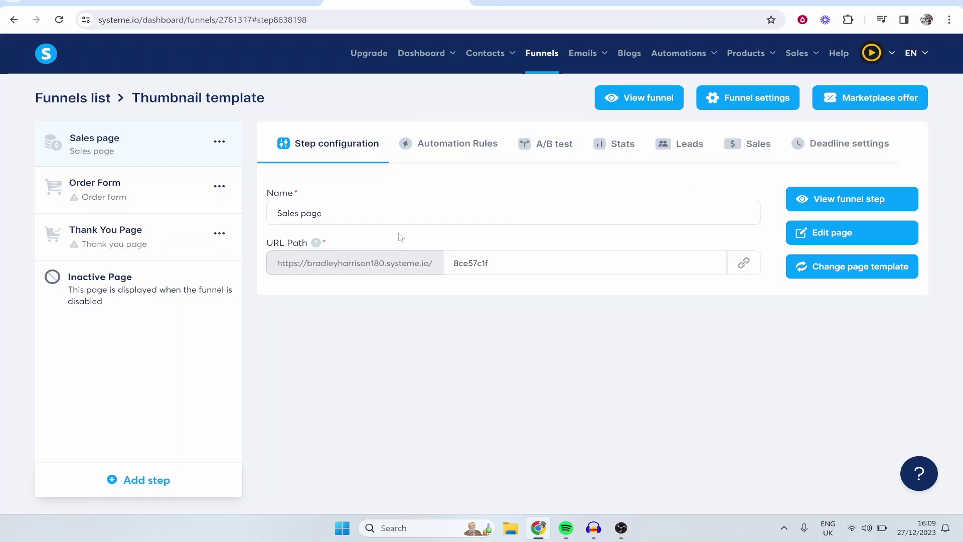
{"action": "left_click", "coordinate": [129, 191]}
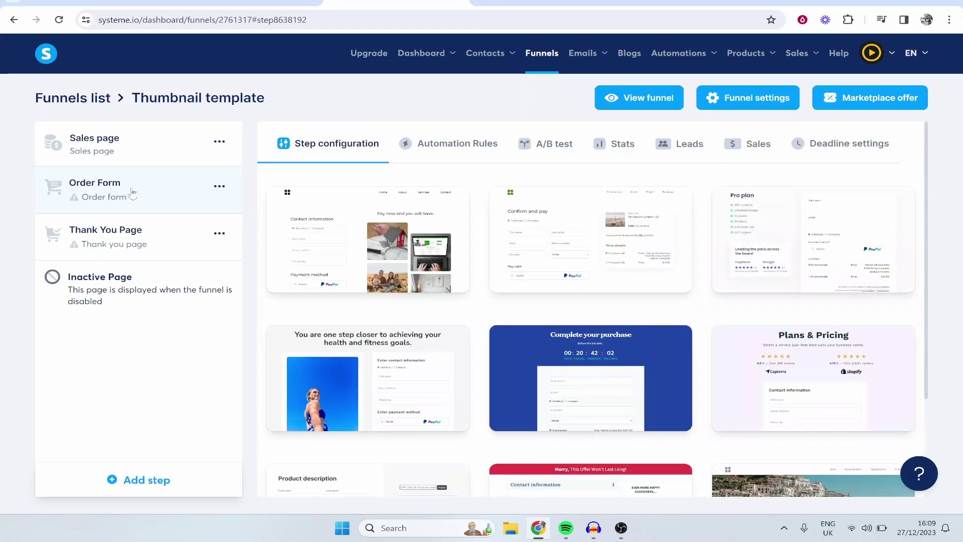
{"action": "mouse_move", "coordinate": [333, 250]}
{"action": "scroll", "coordinate": [600, 281], "scroll_direction": "down", "scroll_amount": 1}
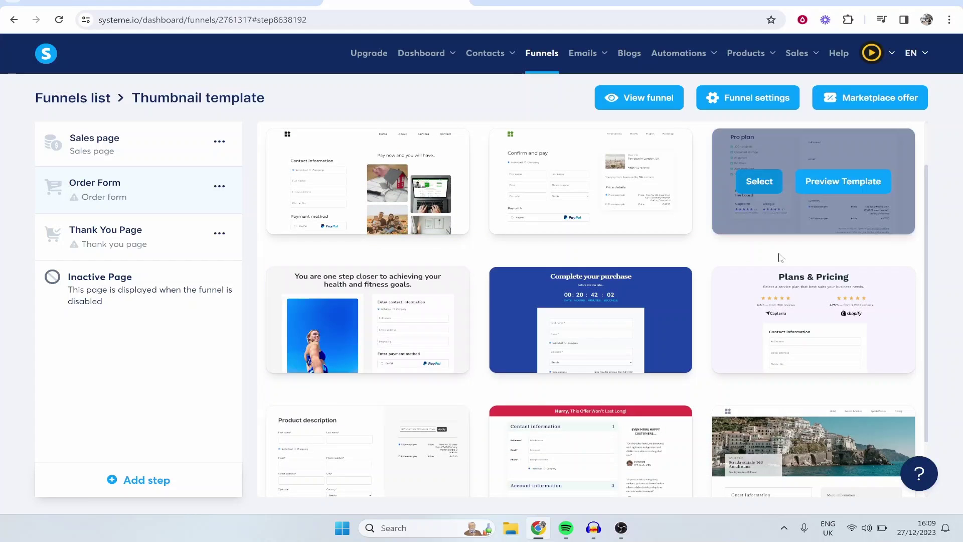
{"action": "left_click", "coordinate": [753, 186]}
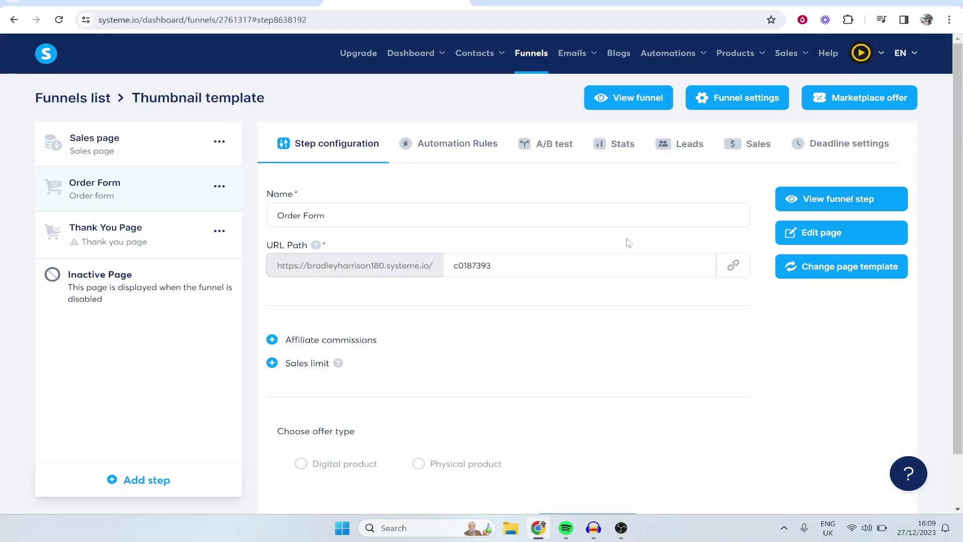
Choose Digital product as the offer type for the Order Form step
{"action": "left_click", "coordinate": [803, 231]}
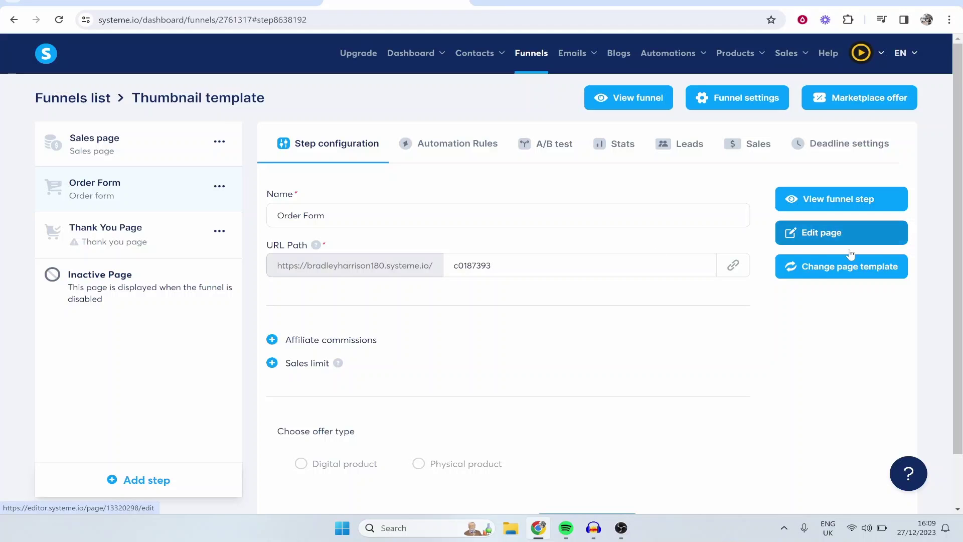
{"action": "scroll", "coordinate": [752, 308], "scroll_direction": "down", "scroll_amount": 1}
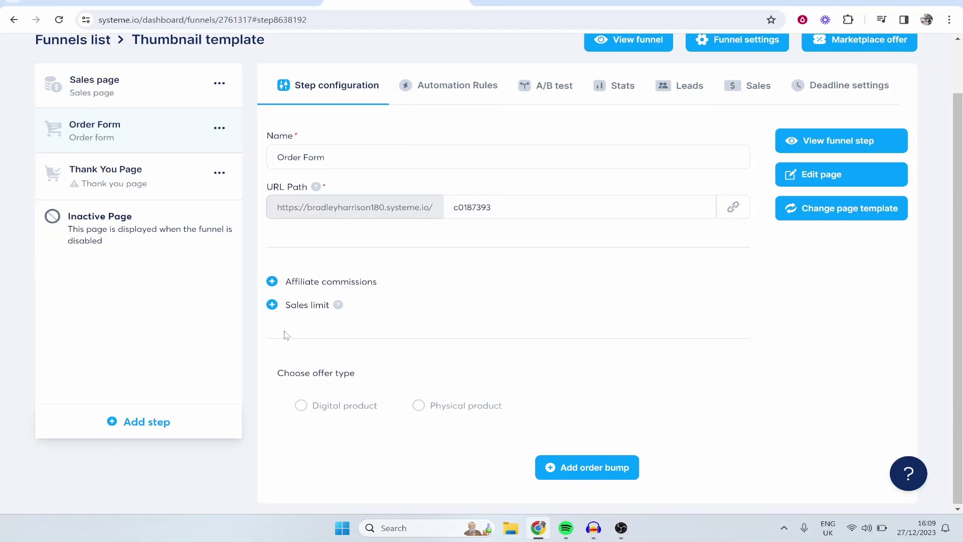
{"action": "left_click", "coordinate": [300, 405]}
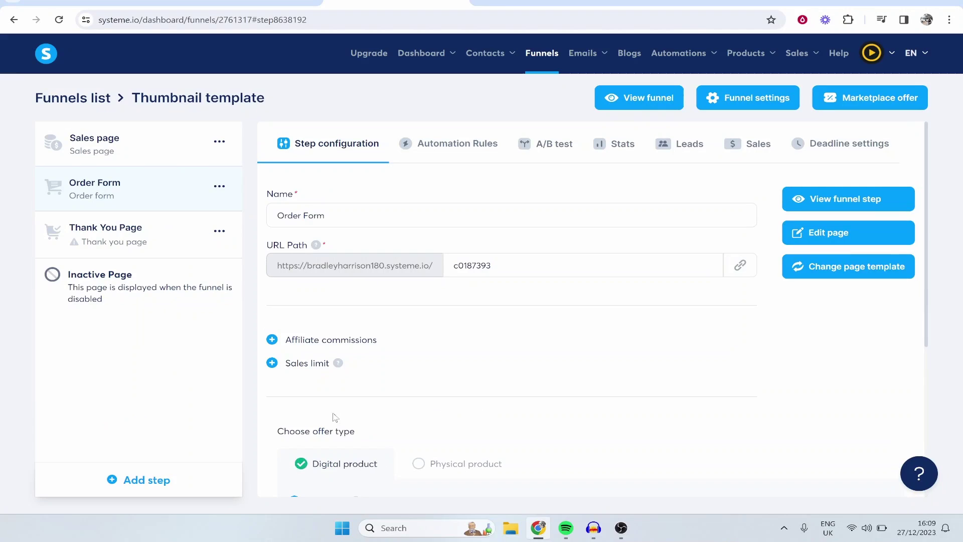
Check for existing one-time payment price plans for the digital product and start creating a new price plan
{"action": "scroll", "coordinate": [381, 346], "scroll_direction": "down", "scroll_amount": 4}
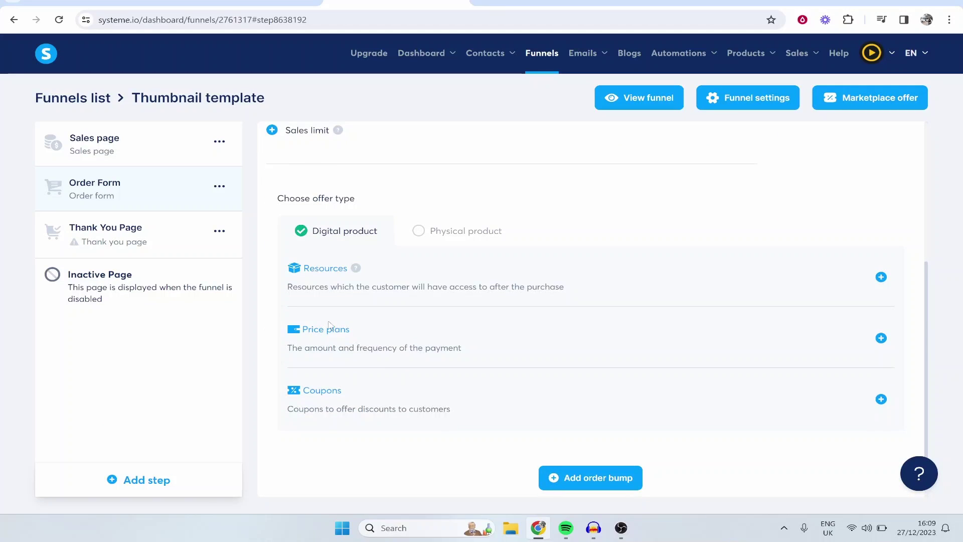
{"action": "left_click", "coordinate": [880, 338]}
{"action": "scroll", "coordinate": [401, 371], "scroll_direction": "down", "scroll_amount": 1}
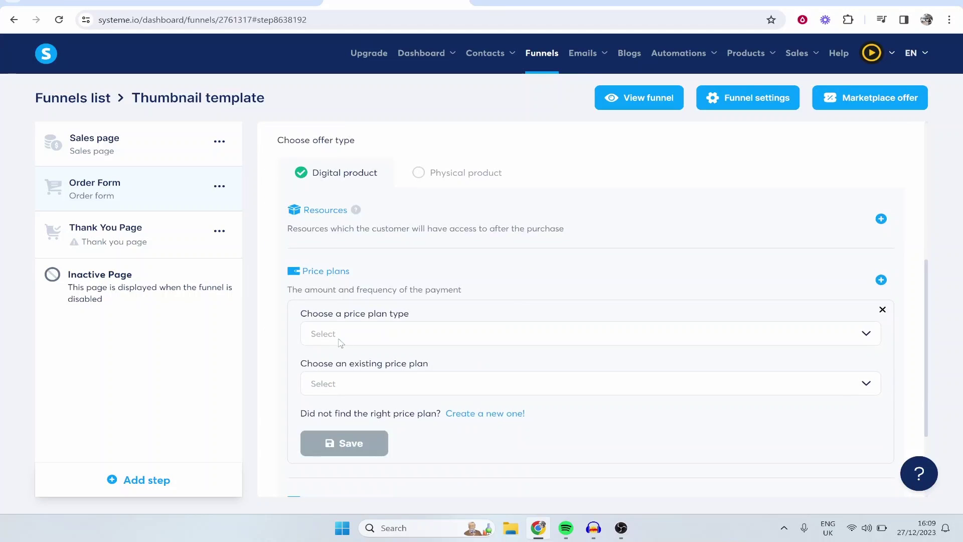
{"action": "left_click", "coordinate": [345, 341]}
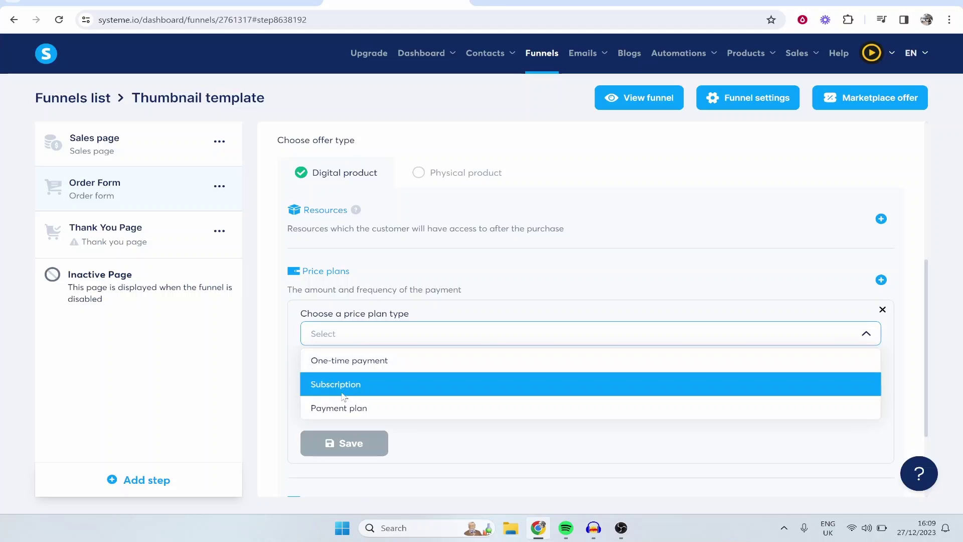
{"action": "left_click", "coordinate": [348, 364]}
{"action": "left_click", "coordinate": [859, 389]}
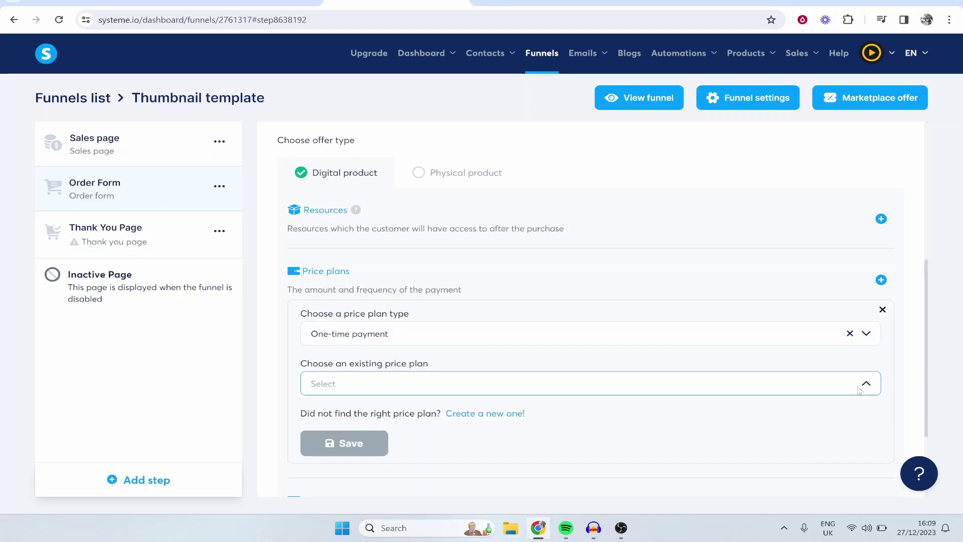
{"action": "left_click", "coordinate": [518, 412]}
{"action": "scroll", "coordinate": [396, 312], "scroll_direction": "down", "scroll_amount": 1}
{"action": "scroll", "coordinate": [393, 285], "scroll_direction": "down", "scroll_amount": 1}
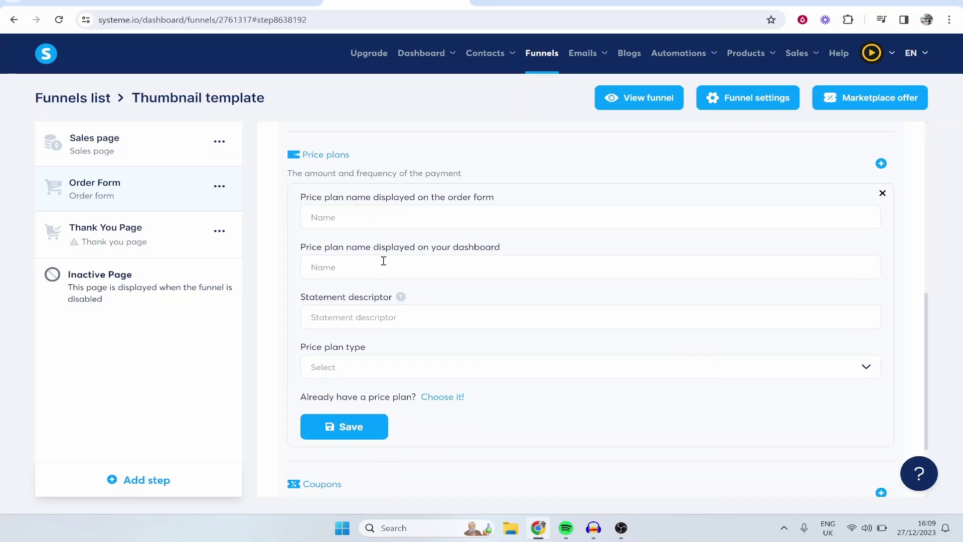
Enter "Thumbnail template" as both the price plan's dashboard name and its statement descriptor
{"action": "left_click", "coordinate": [383, 217]}
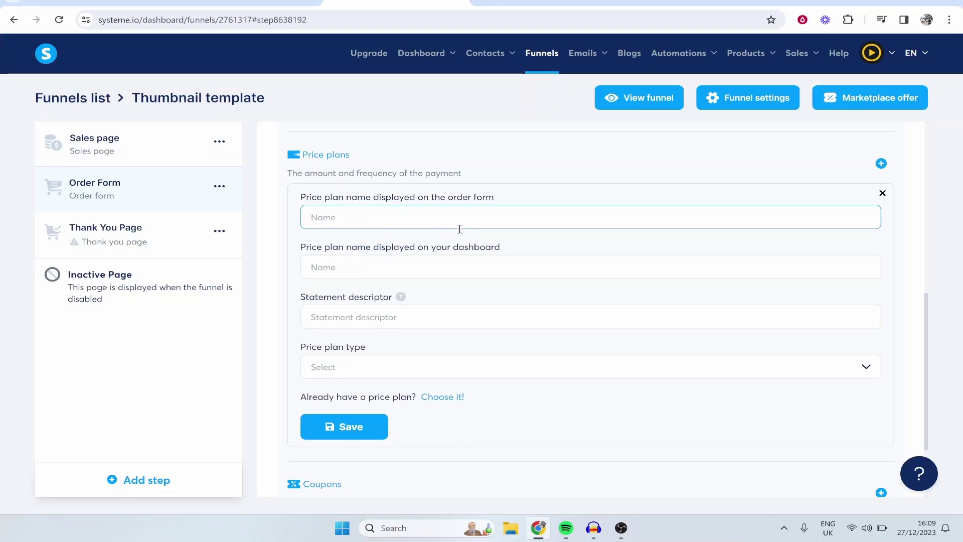
{"action": "key", "text": "Tab"}
{"action": "type", "text": "T"}
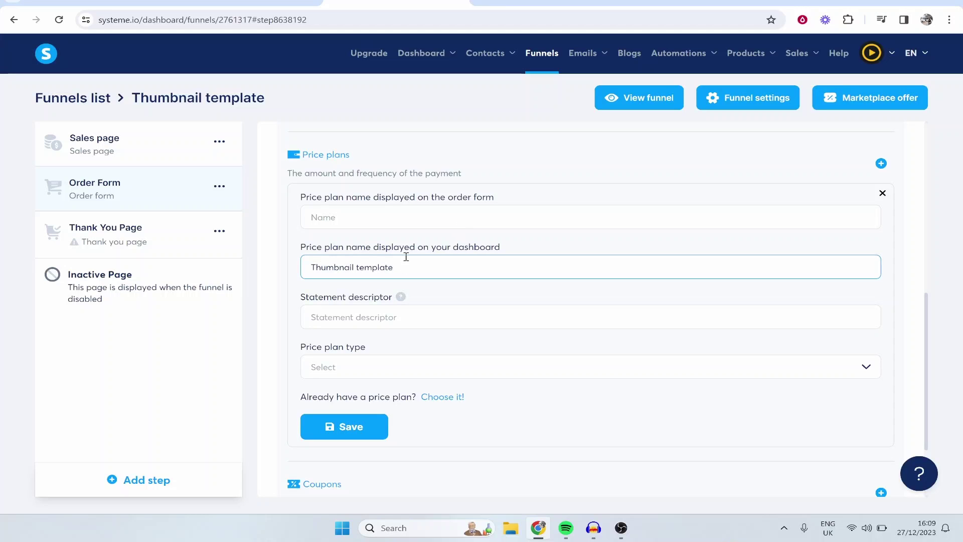
{"action": "left_click", "coordinate": [395, 313]}
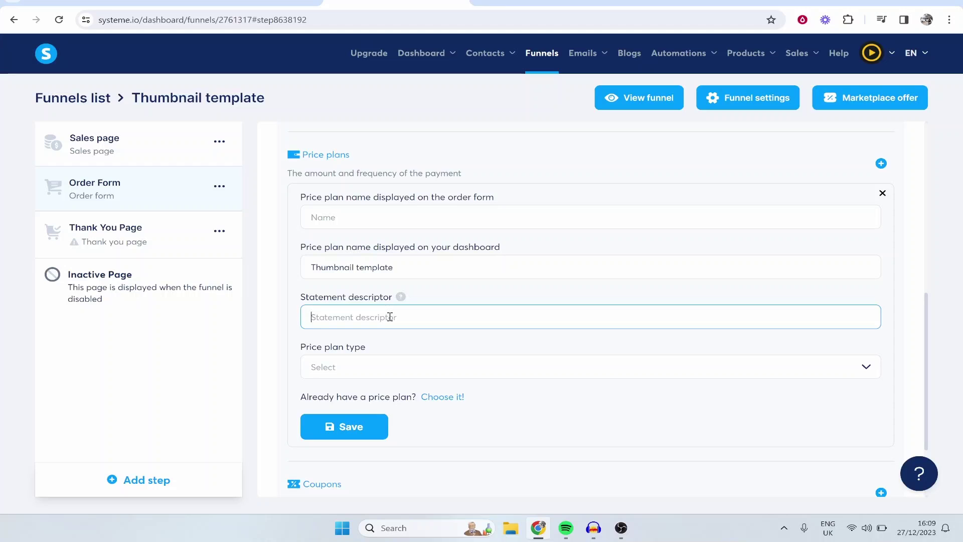
{"action": "type", "text": "Te"}
{"action": "type", "text": "humbnail template"}
Set the price plan type to One-time payment with a payment amount of 47 usd, and try to save it
{"action": "left_click", "coordinate": [365, 368]}
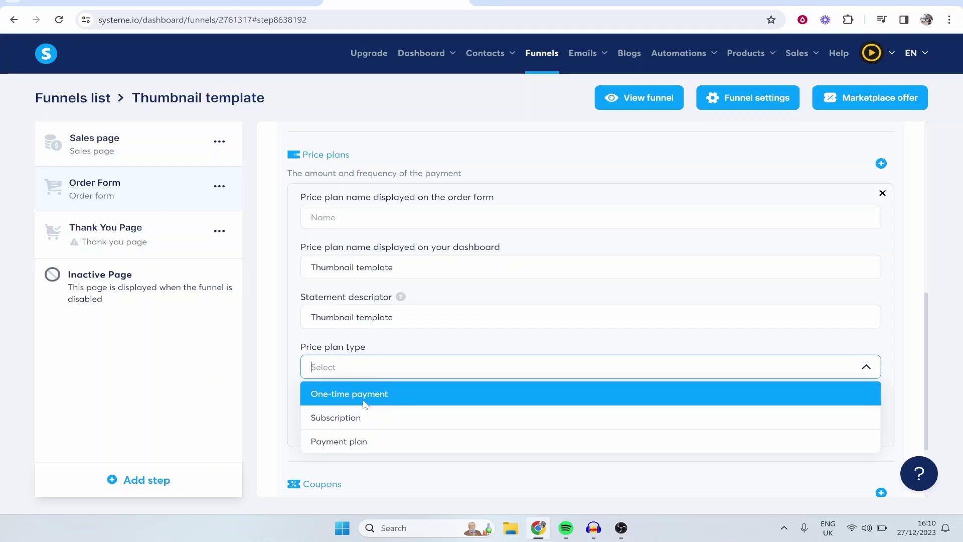
{"action": "left_click", "coordinate": [364, 396]}
{"action": "scroll", "coordinate": [399, 377], "scroll_direction": "down", "scroll_amount": 1}
{"action": "left_click_drag", "start_coordinate": [359, 363], "coordinate": [303, 357]}
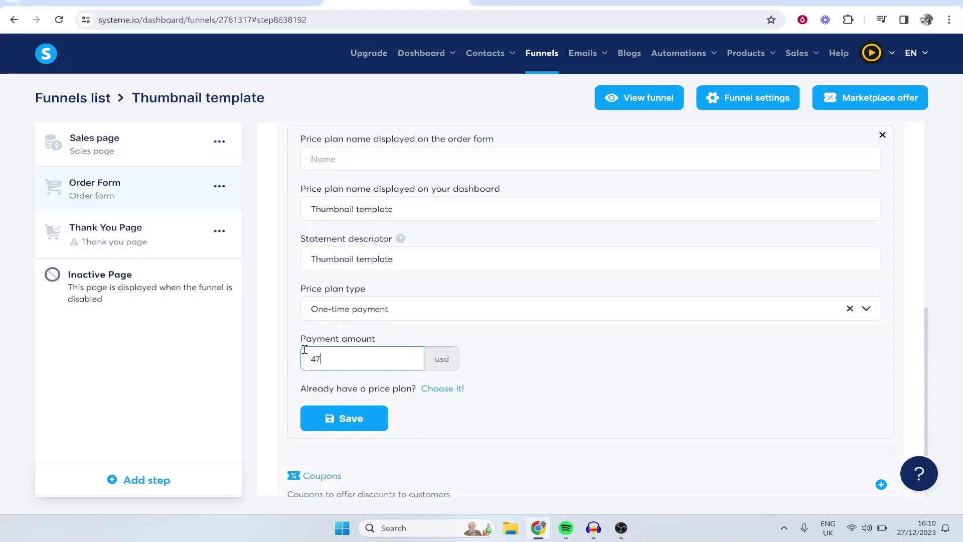
{"action": "left_click", "coordinate": [352, 417]}
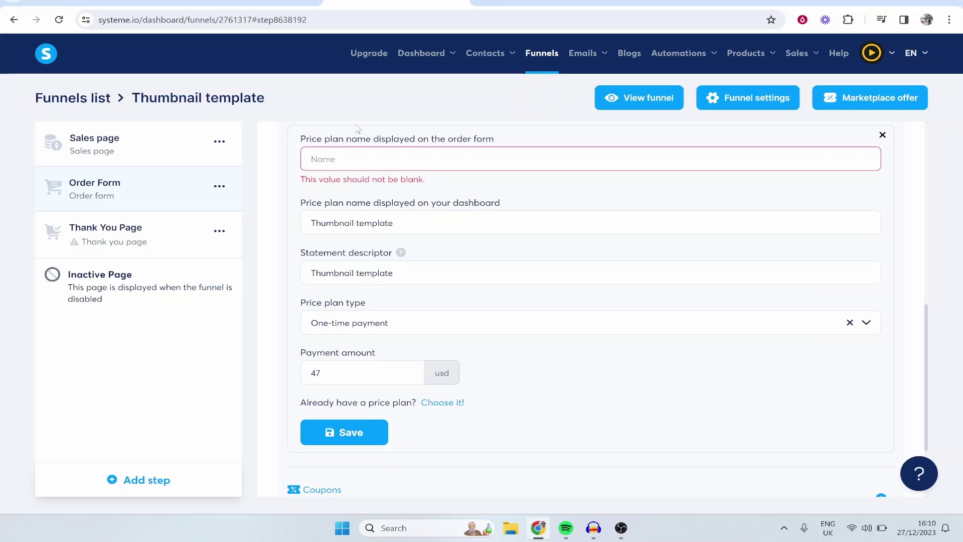
Enter "Thumbnail Template" as the price plan name displayed on the order form and save the price plan
{"action": "left_click", "coordinate": [357, 161]}
{"action": "type", "text": "Thumbnail Template"}
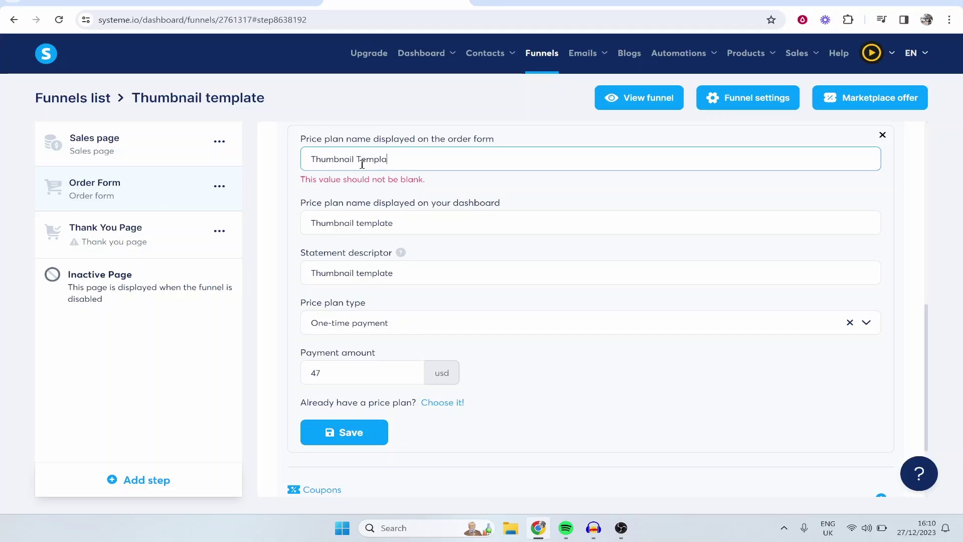
{"action": "left_click", "coordinate": [343, 431]}
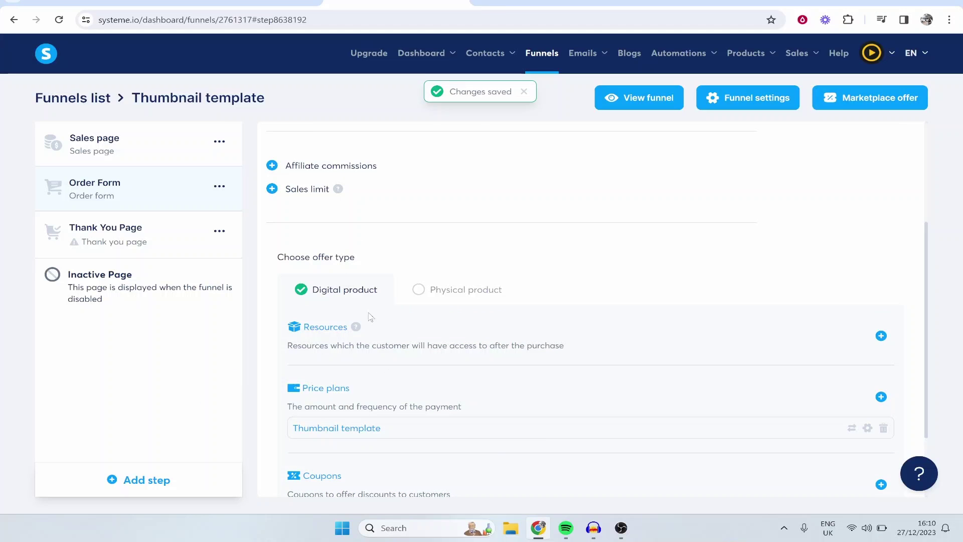
{"action": "scroll", "coordinate": [401, 361], "scroll_direction": "down", "scroll_amount": 1}
{"action": "scroll", "coordinate": [576, 381], "scroll_direction": "down", "scroll_amount": 1}
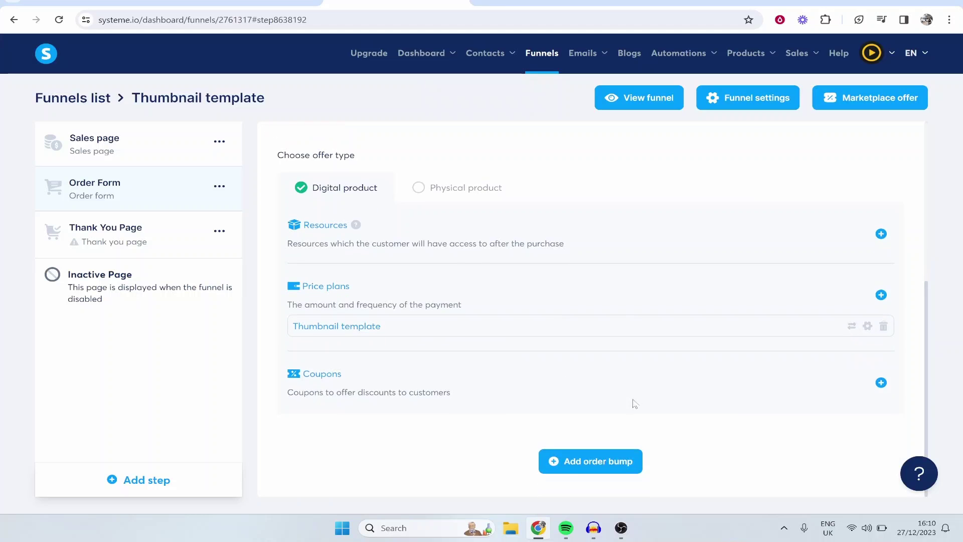
Open the order form page for editing and replace its "Pro plan" headline with "Thumbnail Template"
{"action": "scroll", "coordinate": [643, 322], "scroll_direction": "up", "scroll_amount": 5}
{"action": "left_click", "coordinate": [800, 237]}
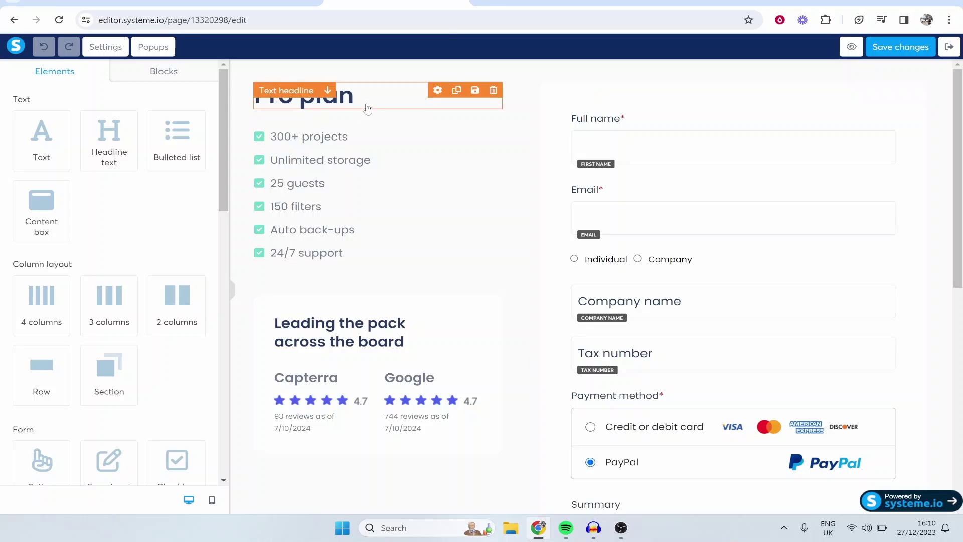
{"action": "left_click", "coordinate": [366, 101]}
{"action": "left_click", "coordinate": [300, 96]}
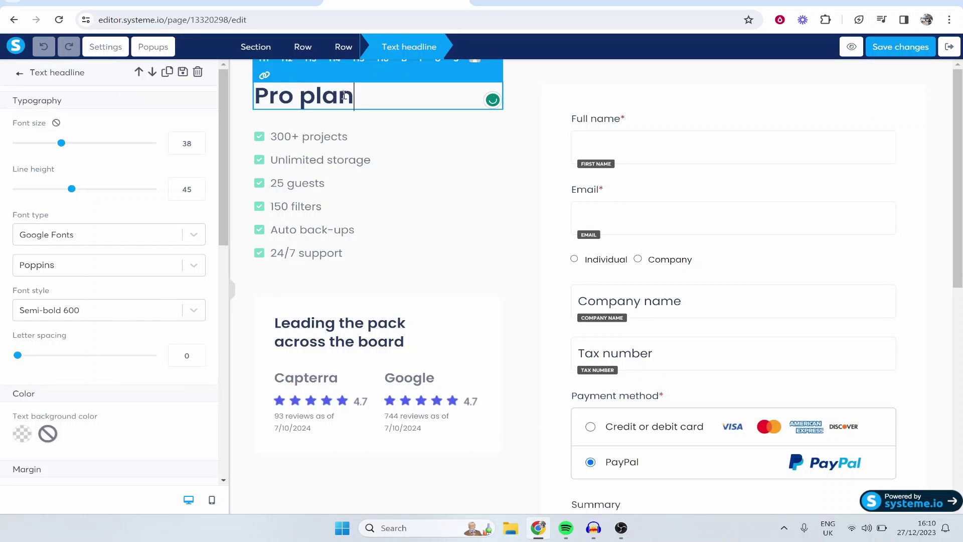
{"action": "left_click_drag", "start_coordinate": [354, 97], "coordinate": [250, 97]}
{"action": "type", "text": "T"}
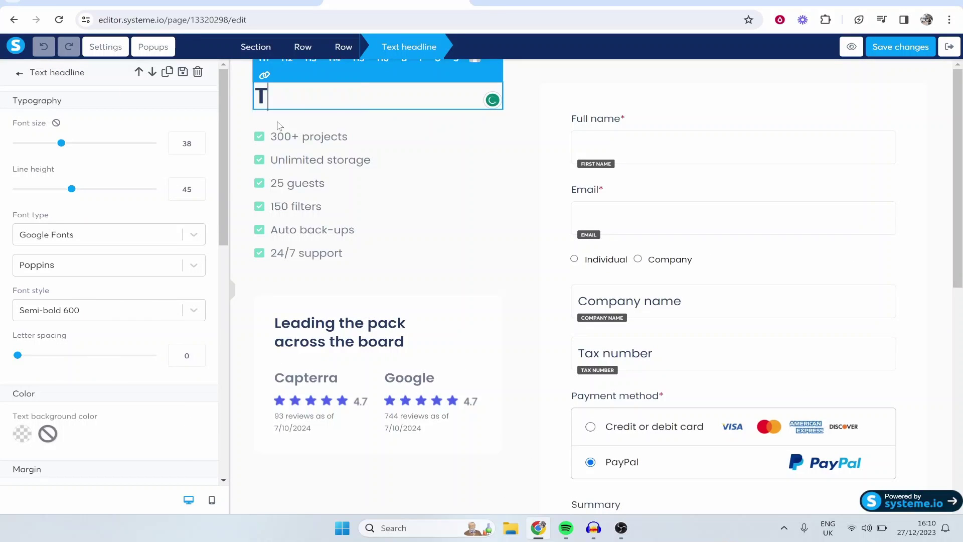
{"action": "type", "text": "humbnail Template"}
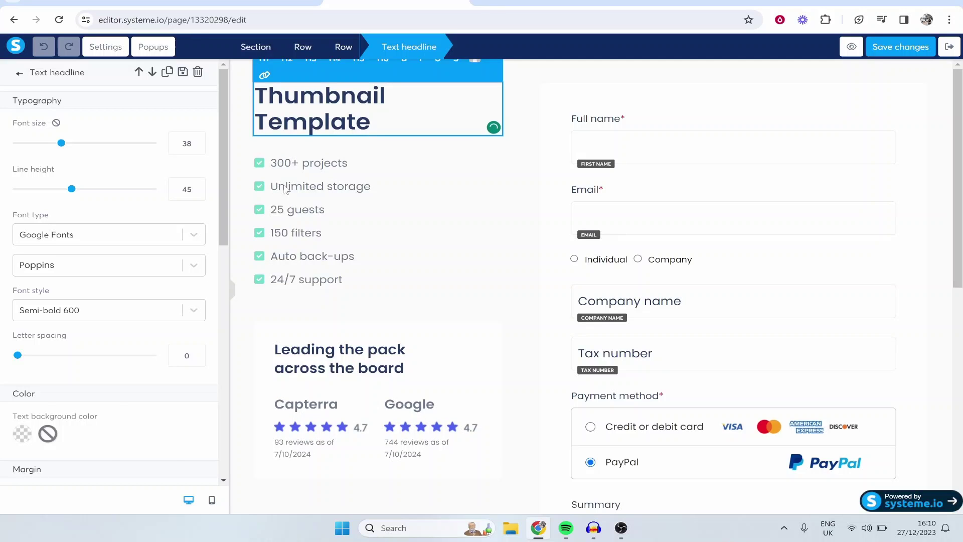
{"action": "left_click", "coordinate": [287, 187]}
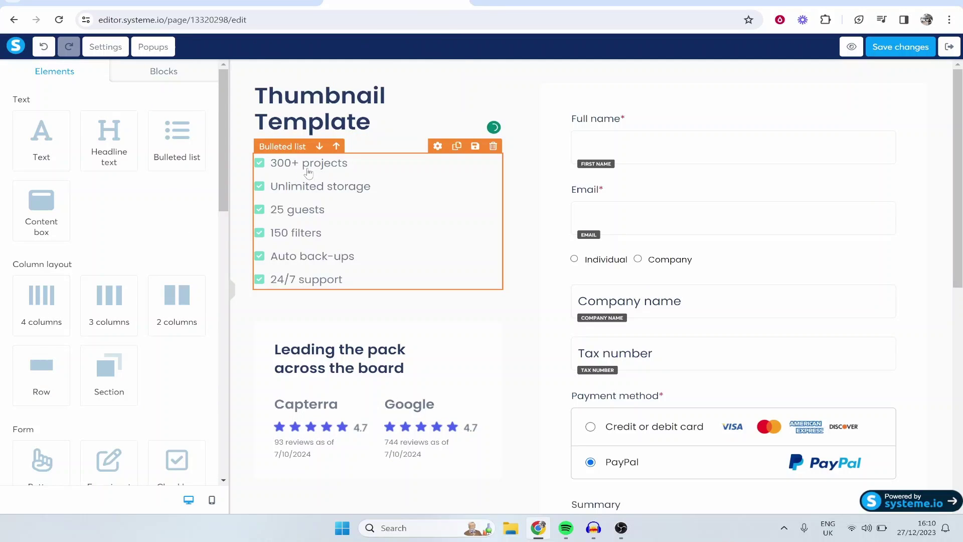
{"action": "double_click", "coordinate": [351, 169]}
{"action": "left_click", "coordinate": [352, 169]}
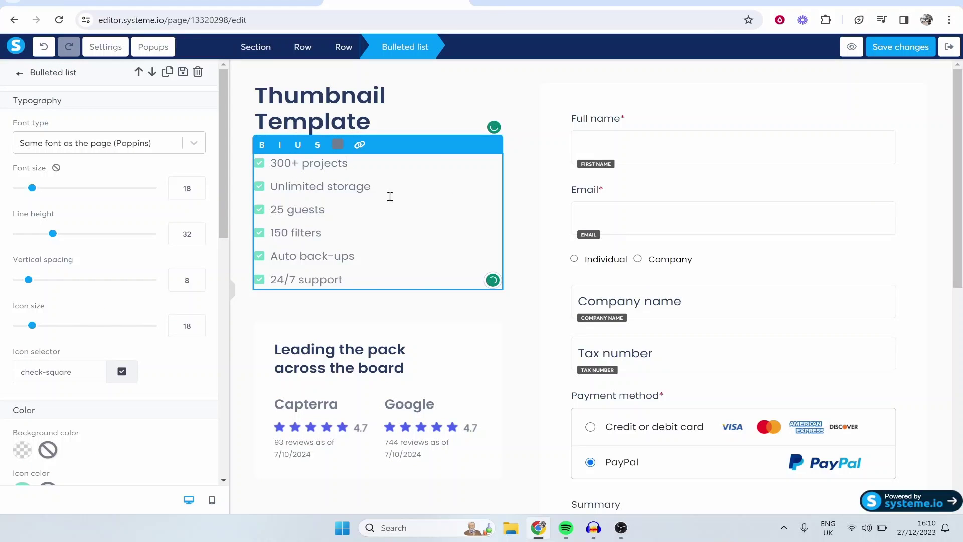
{"action": "left_click_drag", "start_coordinate": [359, 277], "coordinate": [281, 167]}
{"action": "left_click", "coordinate": [280, 167]}
{"action": "left_click", "coordinate": [412, 316]}
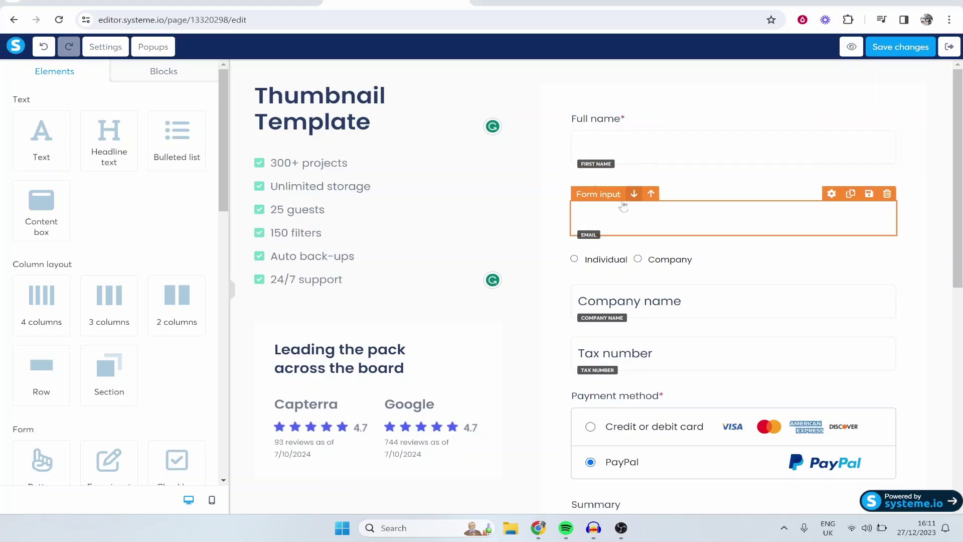
Delete the Company name field, the Tax number field and the Individual/Company customer type selector from the order form
{"action": "left_click", "coordinate": [887, 276]}
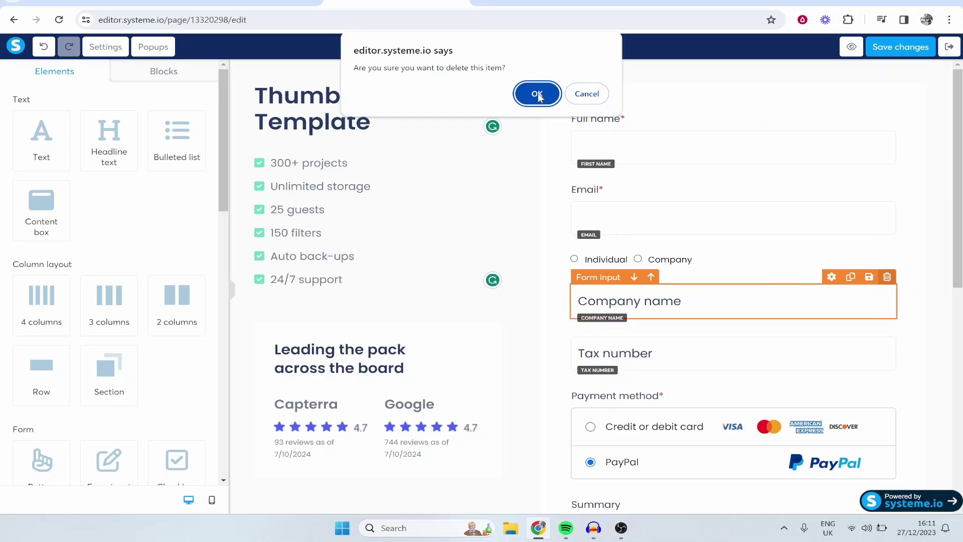
{"action": "left_click", "coordinate": [537, 95]}
{"action": "left_click", "coordinate": [887, 277]}
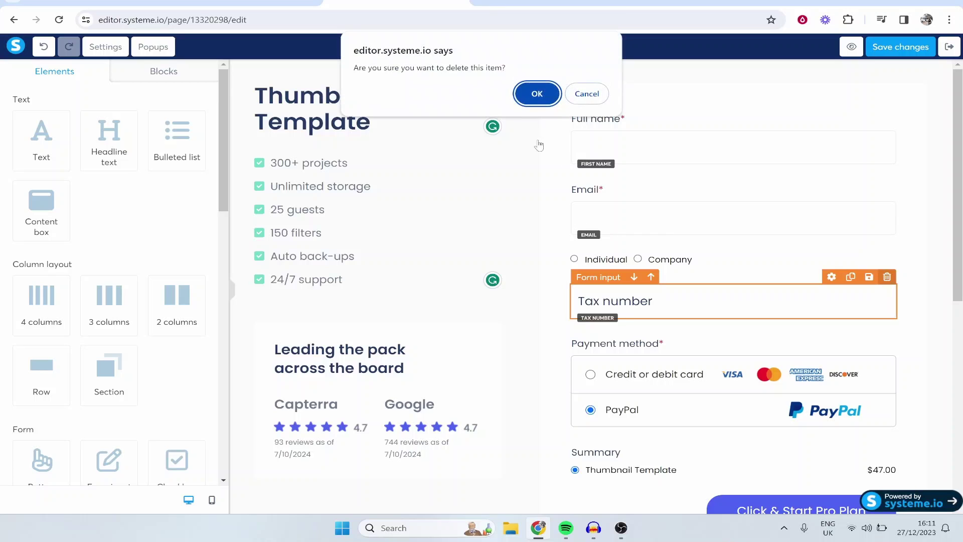
{"action": "left_click", "coordinate": [535, 90]}
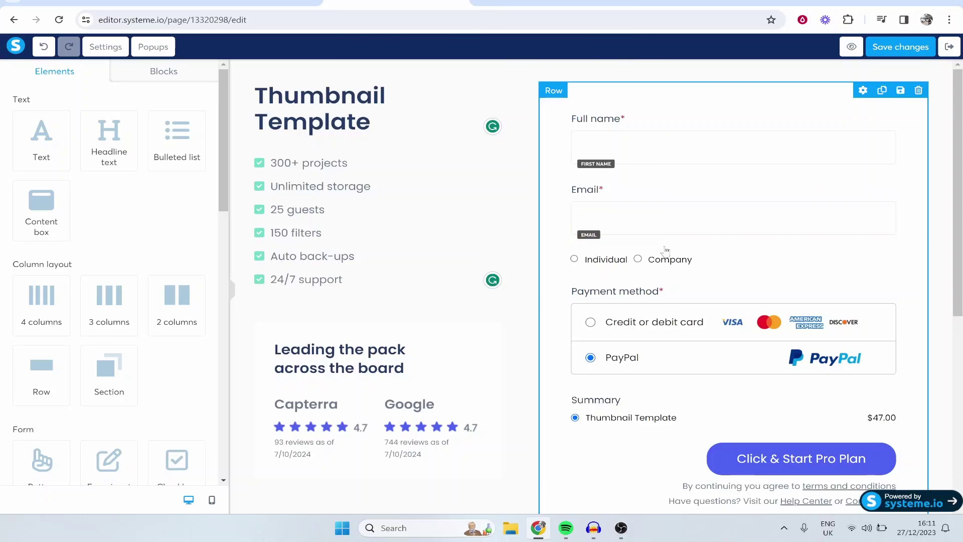
{"action": "left_click", "coordinate": [887, 246]}
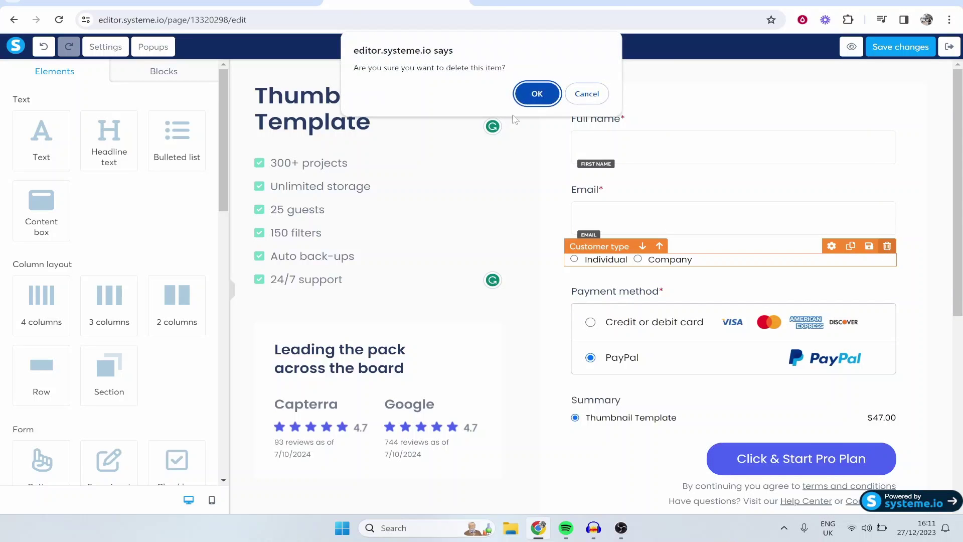
{"action": "left_click", "coordinate": [529, 93]}
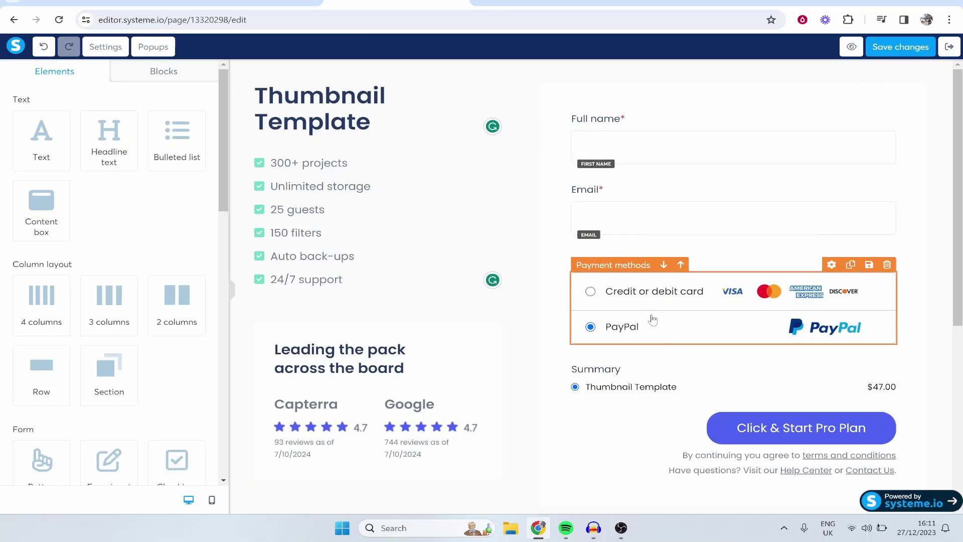
Set the payment button's text to "Buy Now", save the order form page and exit the editor
{"action": "scroll", "coordinate": [717, 346], "scroll_direction": "down", "scroll_amount": 1}
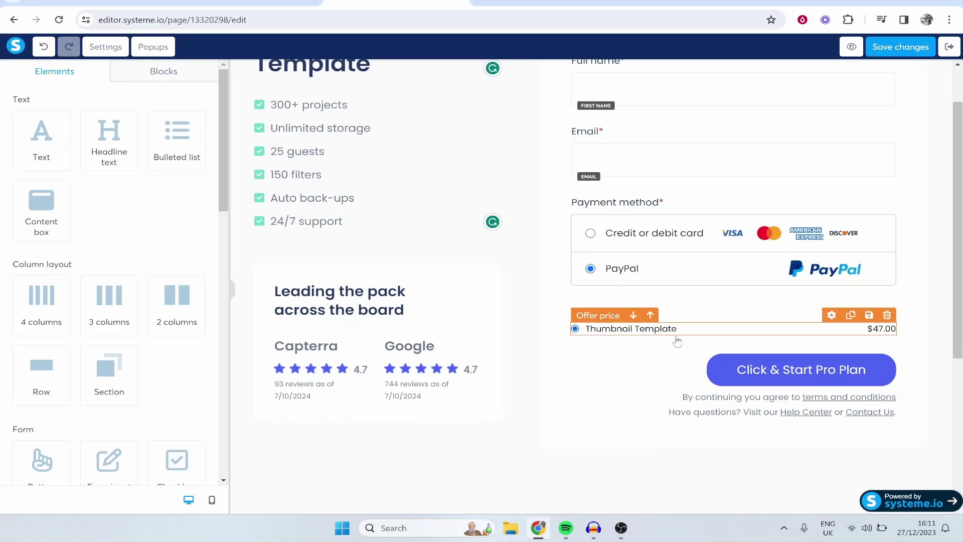
{"action": "left_click", "coordinate": [791, 368]}
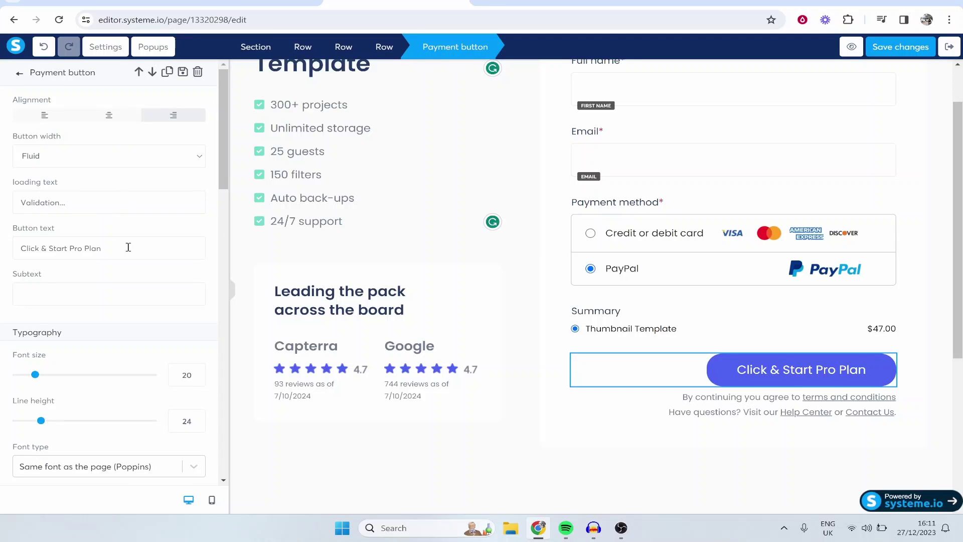
{"action": "left_click_drag", "start_coordinate": [128, 247], "coordinate": [10, 231]}
{"action": "type", "text": "Bu"}
{"action": "key", "text": "BackSpace"}
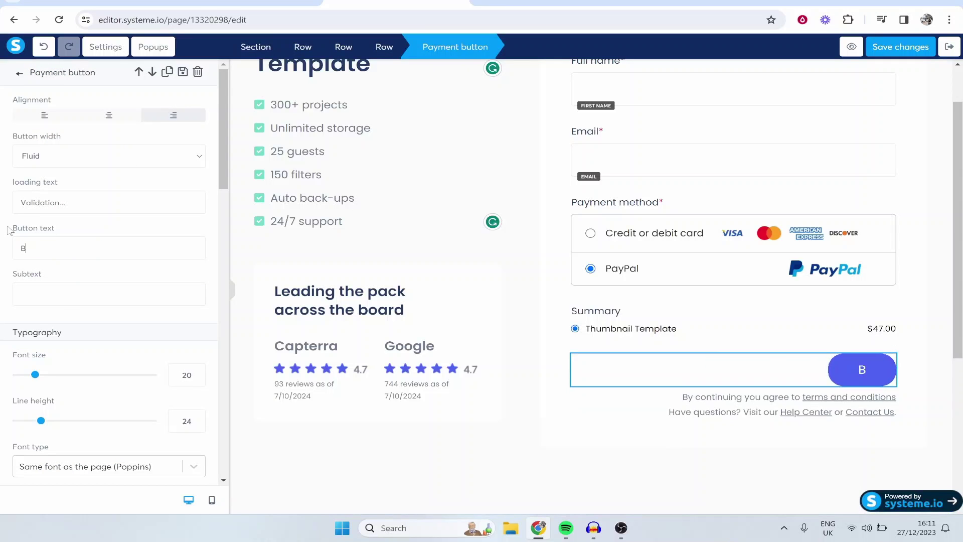
{"action": "type", "text": "uy Now!"}
{"action": "key", "text": "BackSpace"}
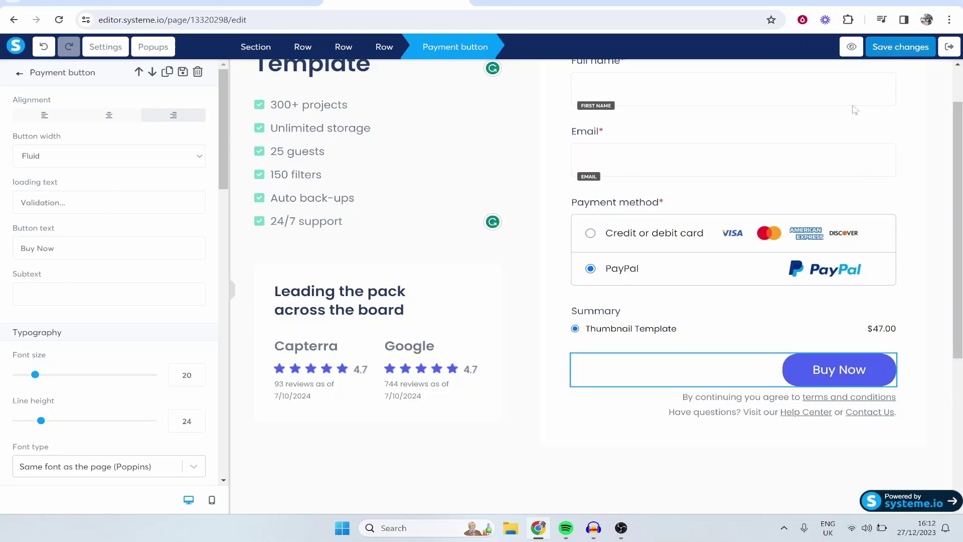
{"action": "left_click", "coordinate": [895, 48]}
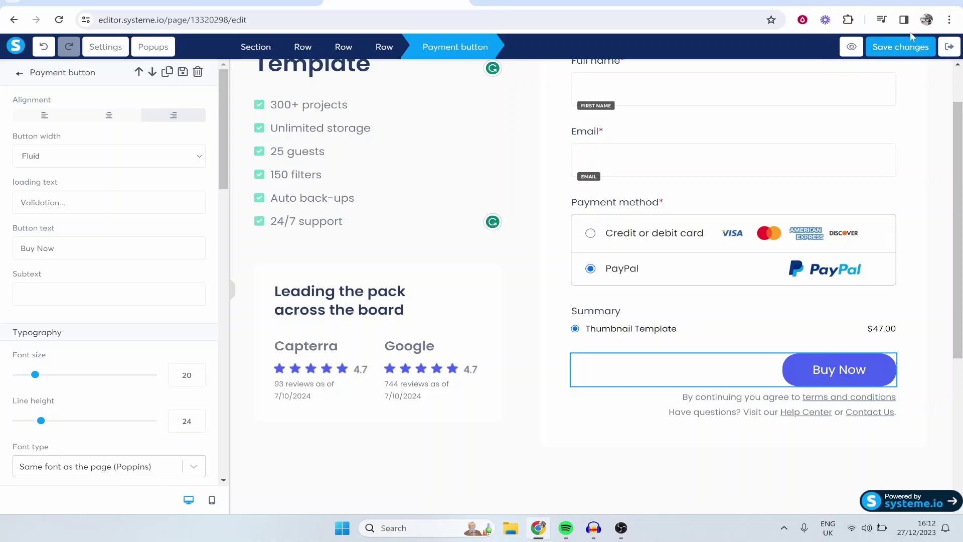
{"action": "left_click", "coordinate": [948, 47]}
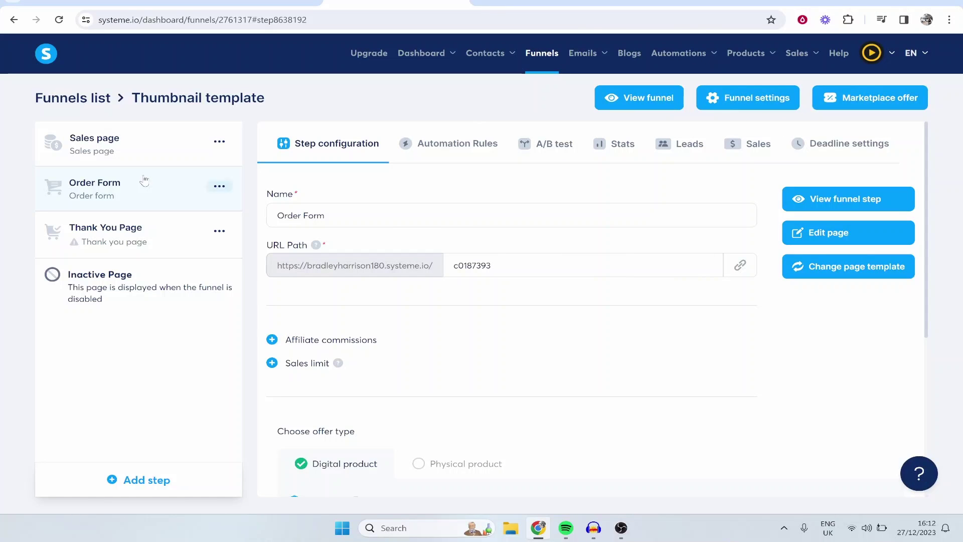
Remove the Thank You Page step from the funnel
{"action": "left_click", "coordinate": [219, 231]}
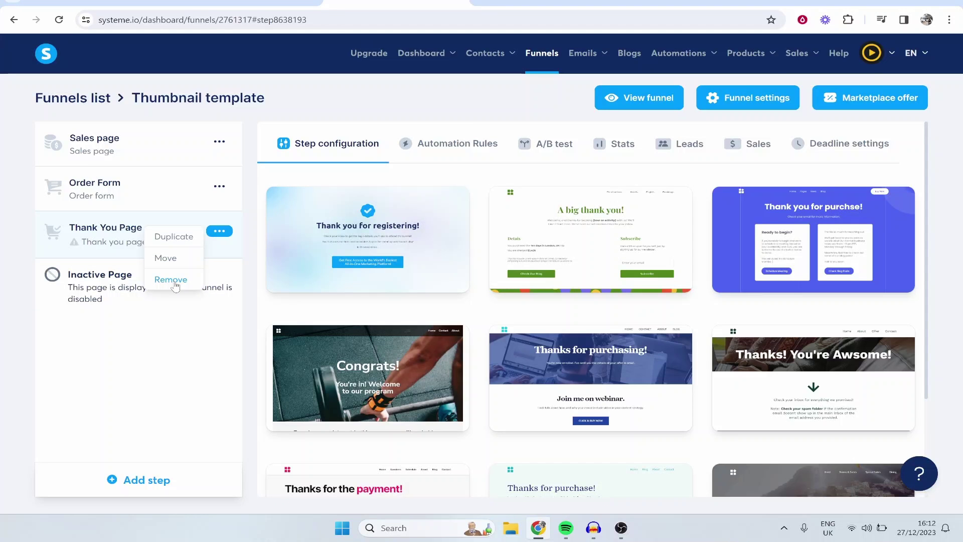
{"action": "left_click", "coordinate": [171, 280]}
{"action": "left_click", "coordinate": [378, 317]}
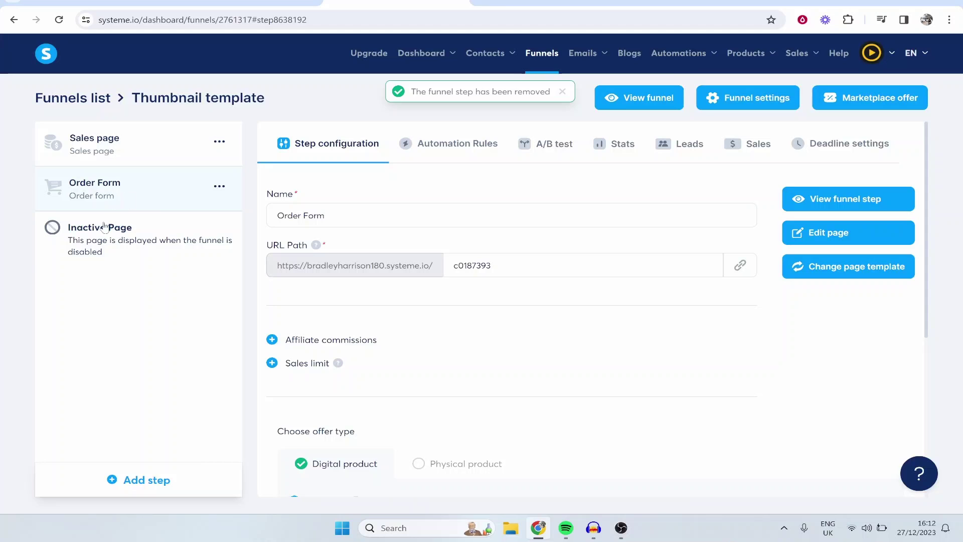
Add an automation rule with the New sale trigger to the Order Form step
{"action": "left_click", "coordinate": [475, 149]}
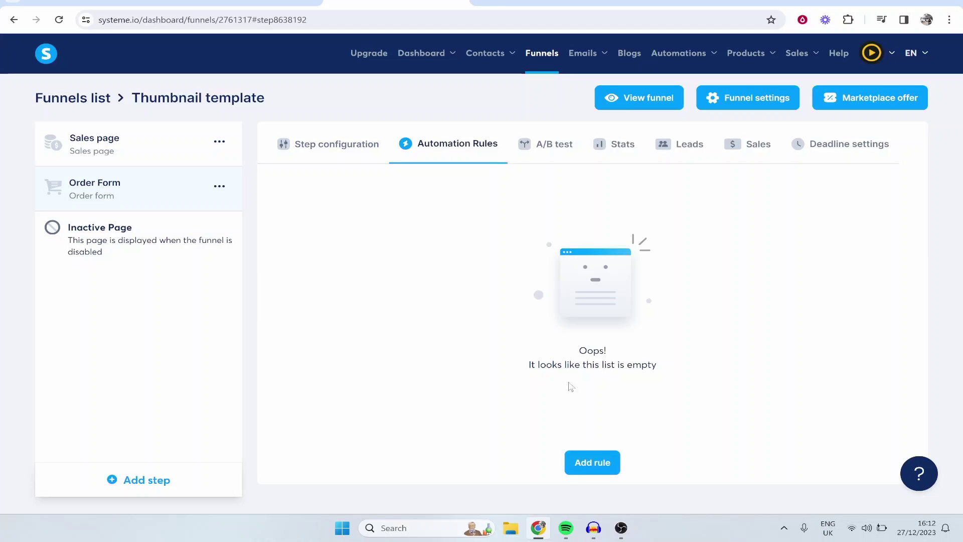
{"action": "left_click", "coordinate": [589, 457]}
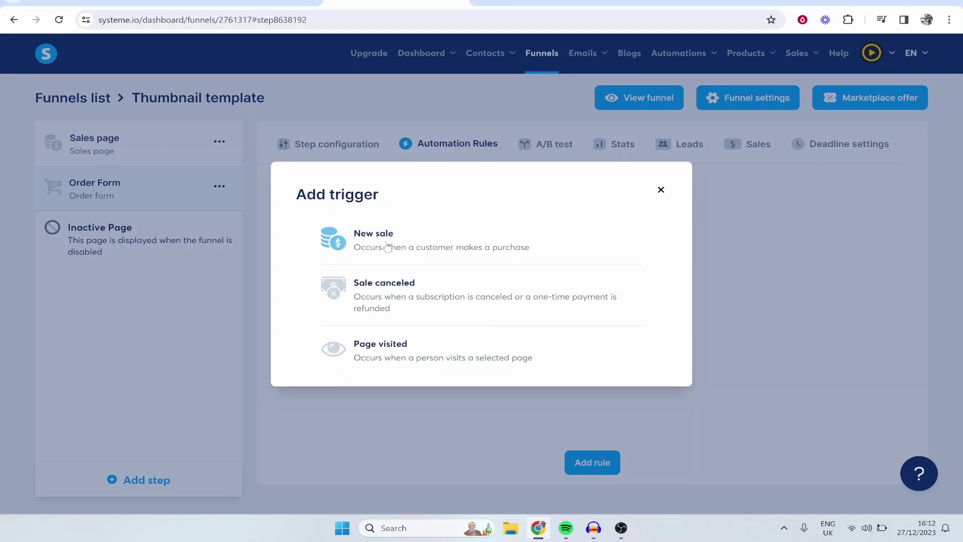
{"action": "left_click", "coordinate": [390, 241]}
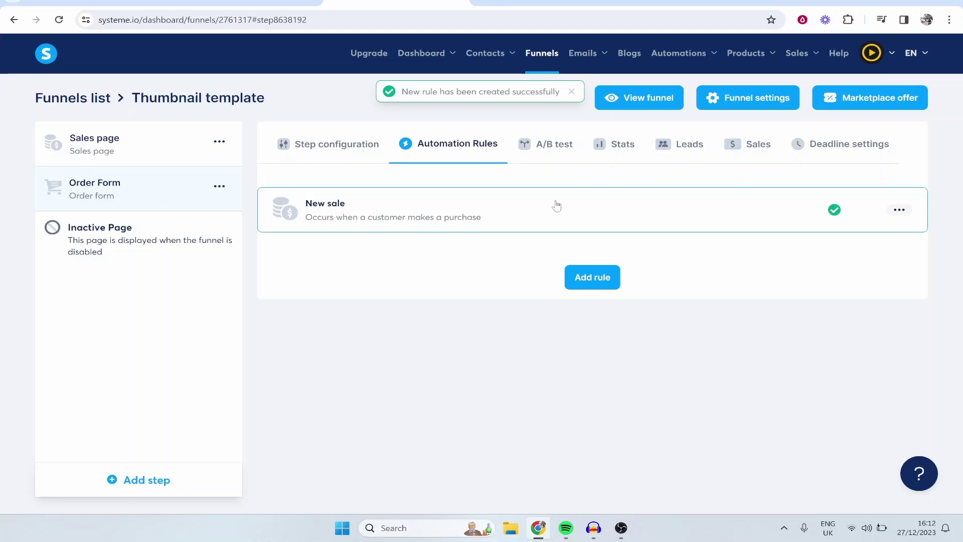
Give the New sale rule an Add a tag action with a new "Buyer" tag and save the rule
{"action": "left_click", "coordinate": [346, 213]}
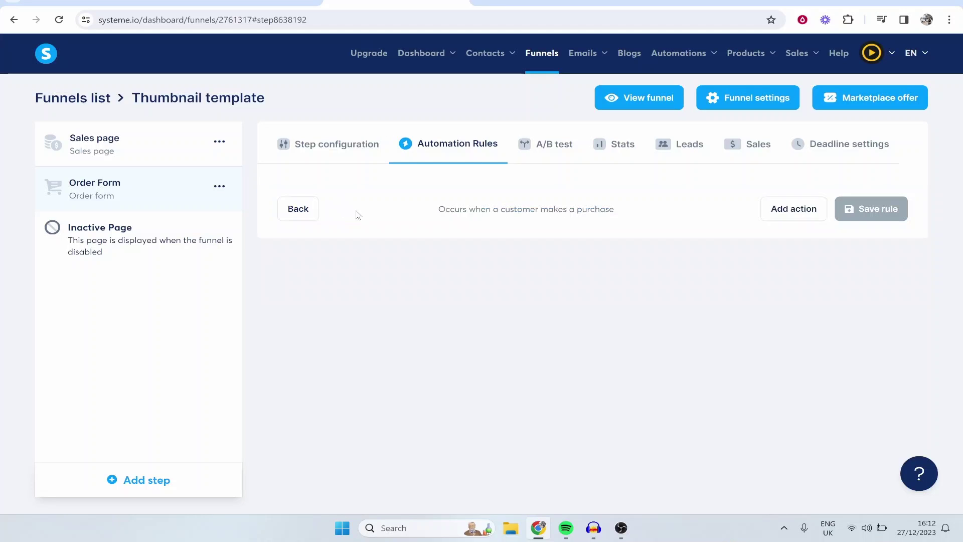
{"action": "left_click", "coordinate": [800, 211]}
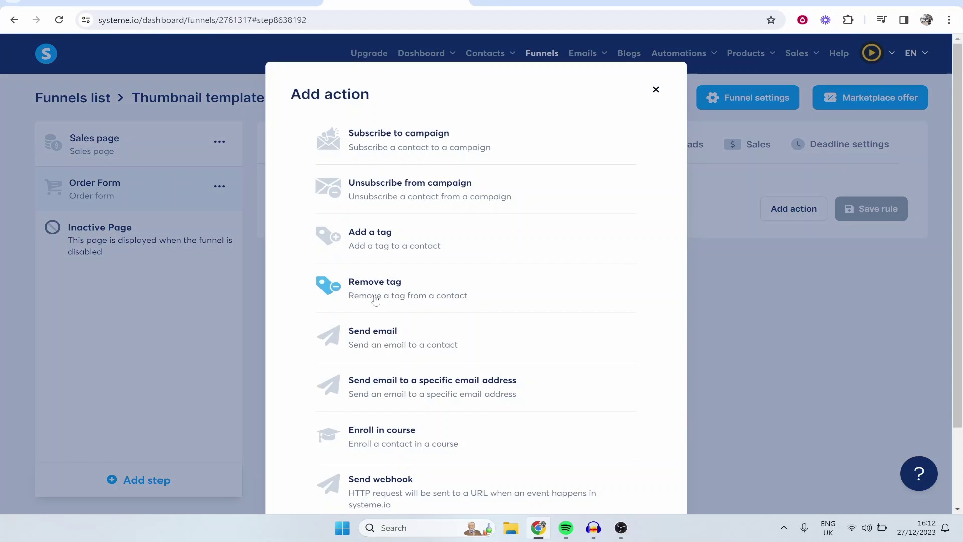
{"action": "left_click", "coordinate": [397, 243]}
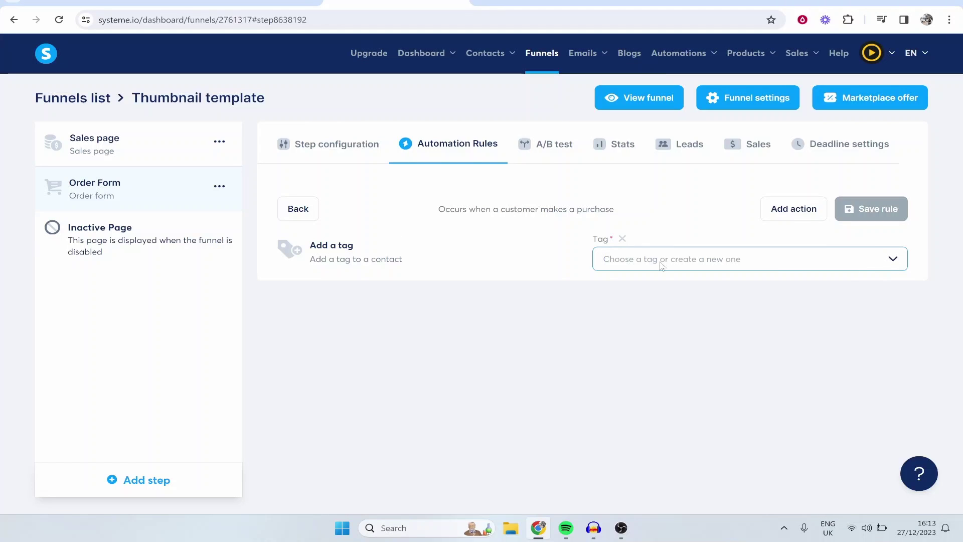
{"action": "left_click", "coordinate": [801, 264]}
{"action": "type", "text": "Buyer"}
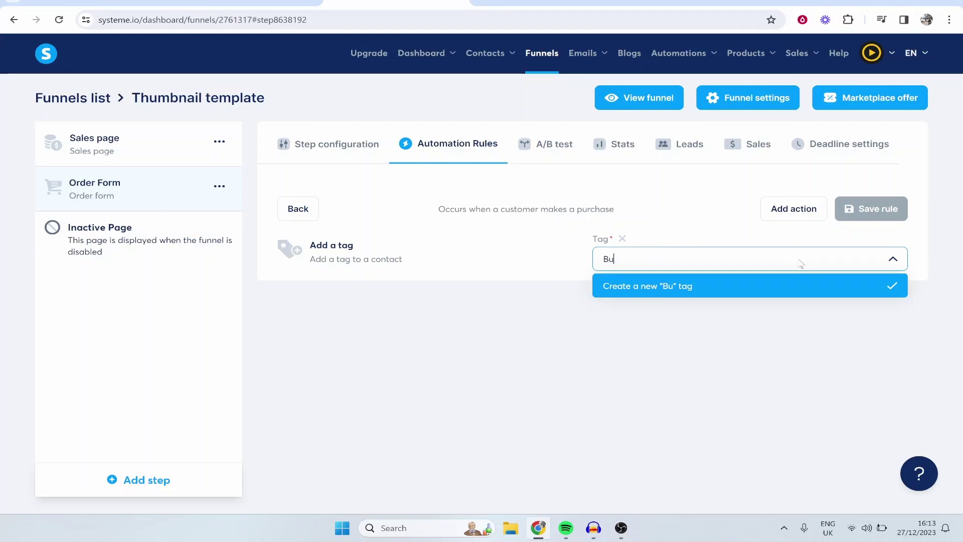
{"action": "left_click", "coordinate": [737, 289]}
{"action": "left_click", "coordinate": [903, 218]}
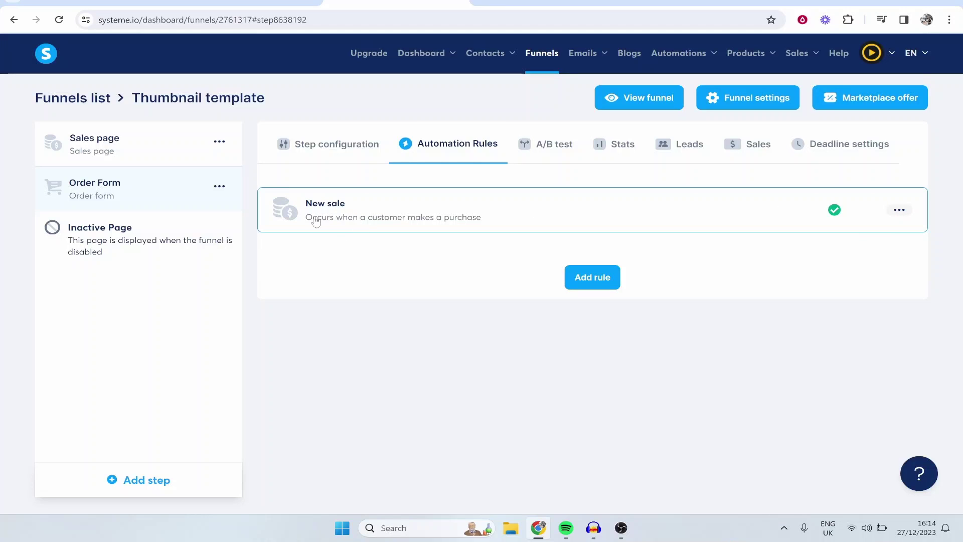
{"action": "left_click", "coordinate": [672, 221]}
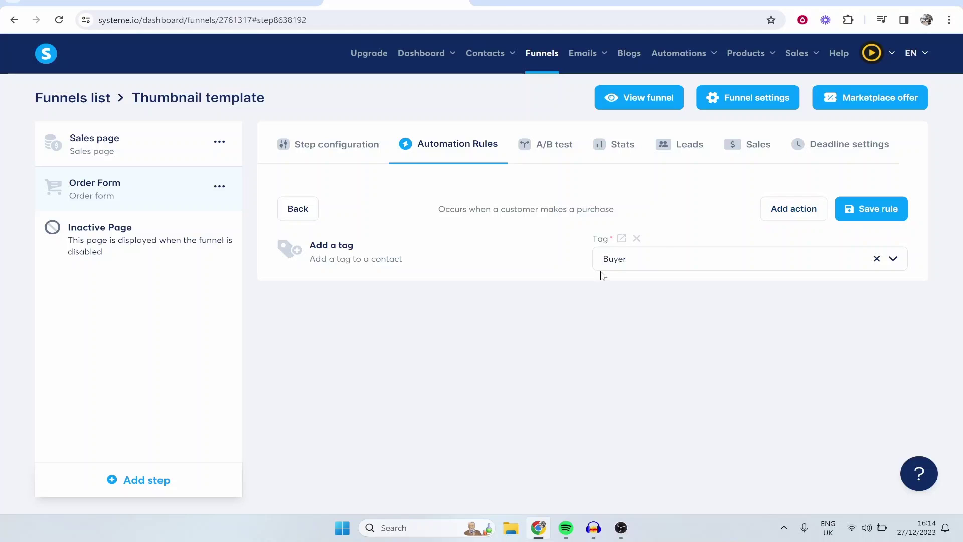
{"action": "left_click", "coordinate": [800, 213]}
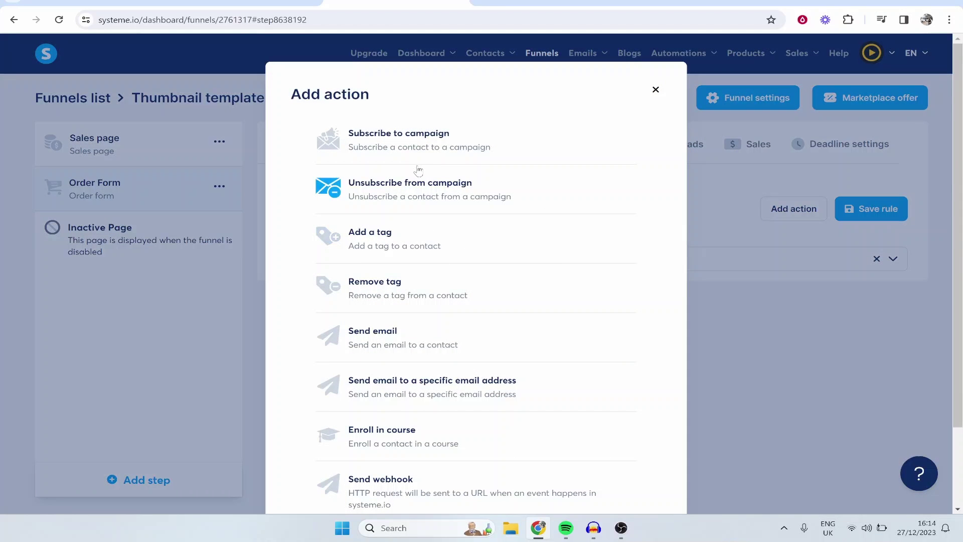
{"action": "left_click", "coordinate": [396, 152]}
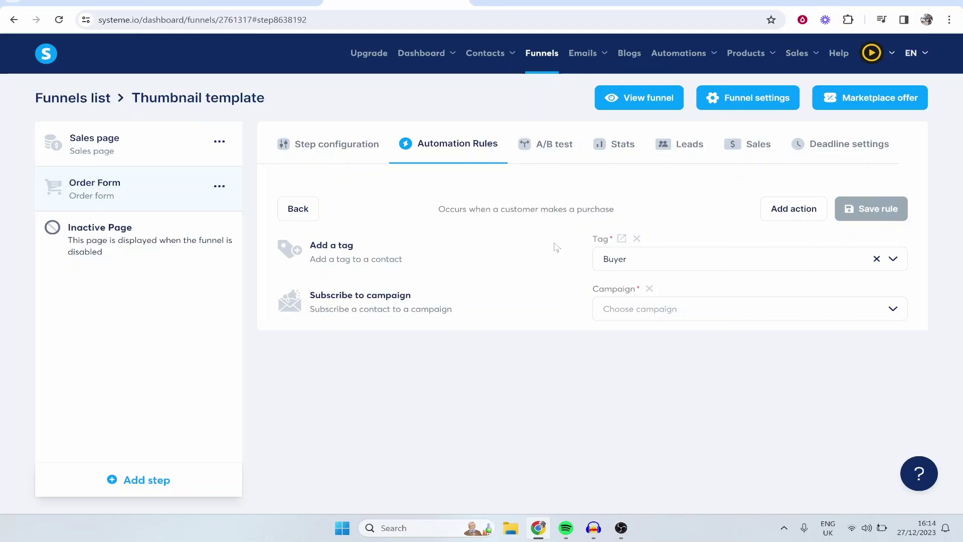
{"action": "left_click", "coordinate": [671, 311]}
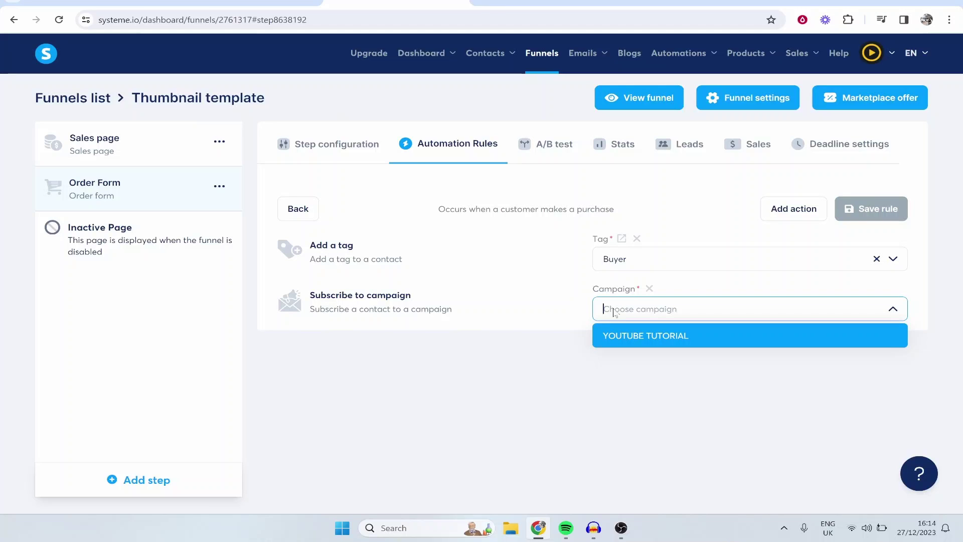
{"action": "left_click", "coordinate": [544, 316]}
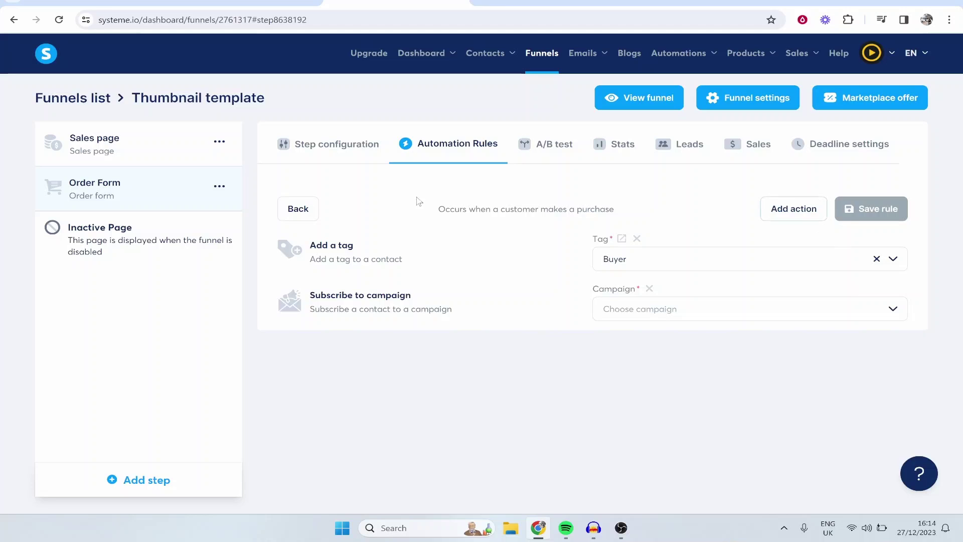
{"action": "left_click", "coordinate": [298, 208]}
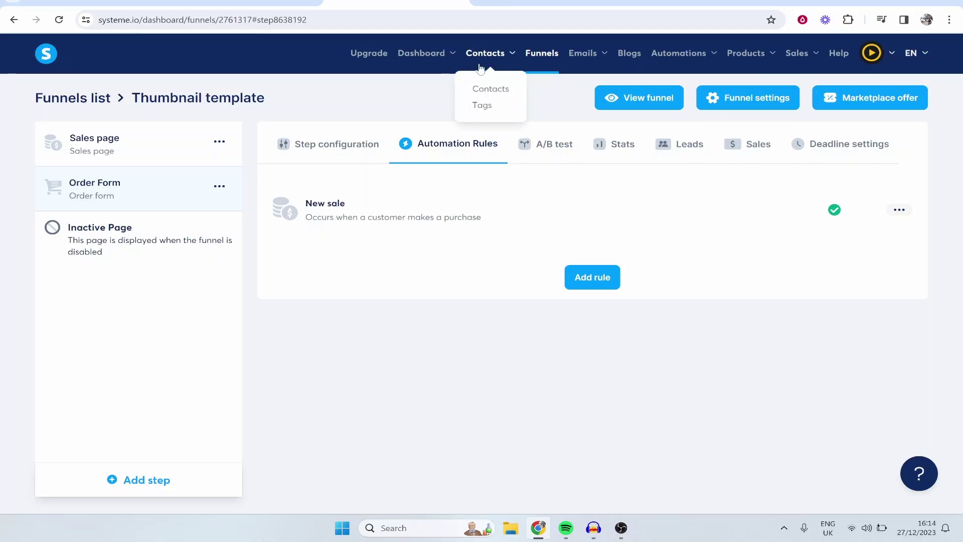
{"action": "mouse_move", "coordinate": [600, 65]}
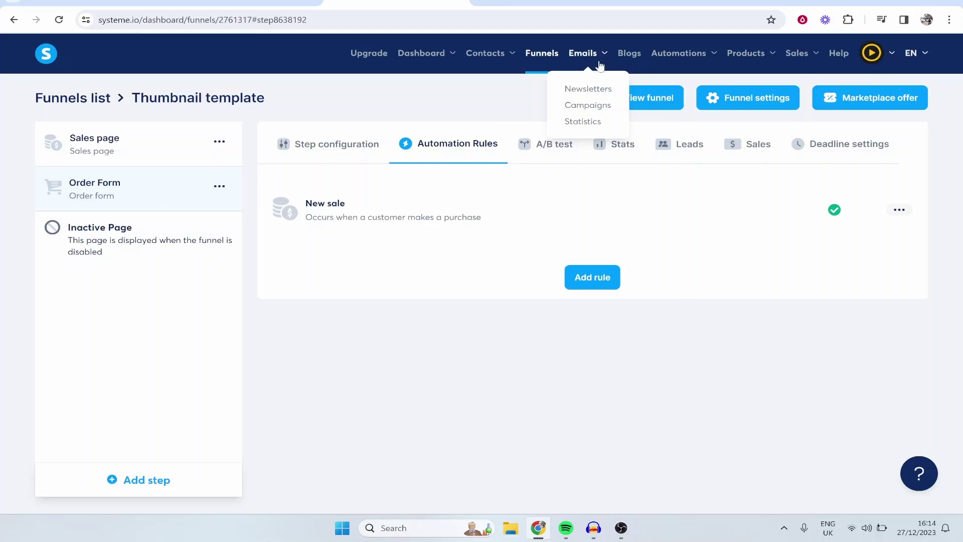
Remove the "YOUTUBE TUTORIAL" campaign from the email campaigns
{"action": "left_click", "coordinate": [588, 106]}
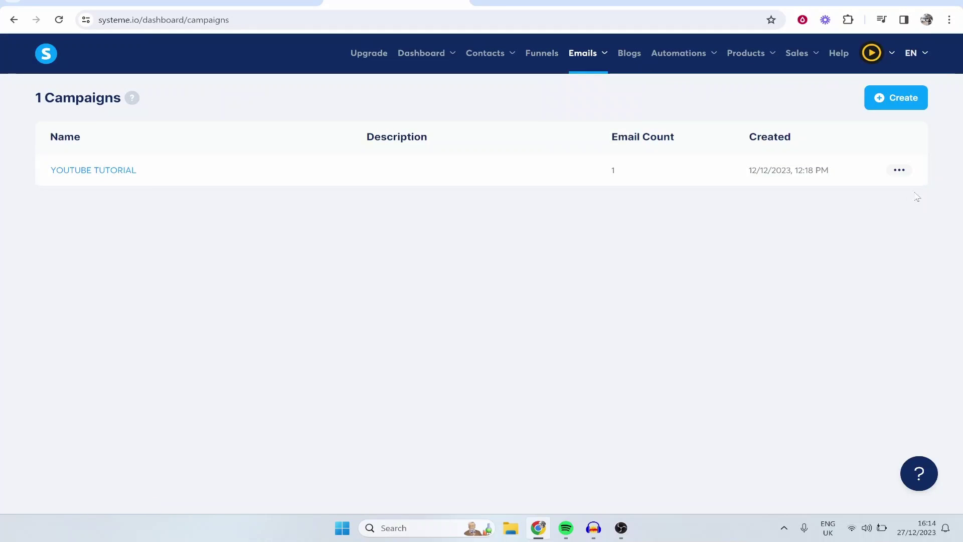
{"action": "left_click", "coordinate": [898, 170]}
{"action": "left_click", "coordinate": [851, 239]}
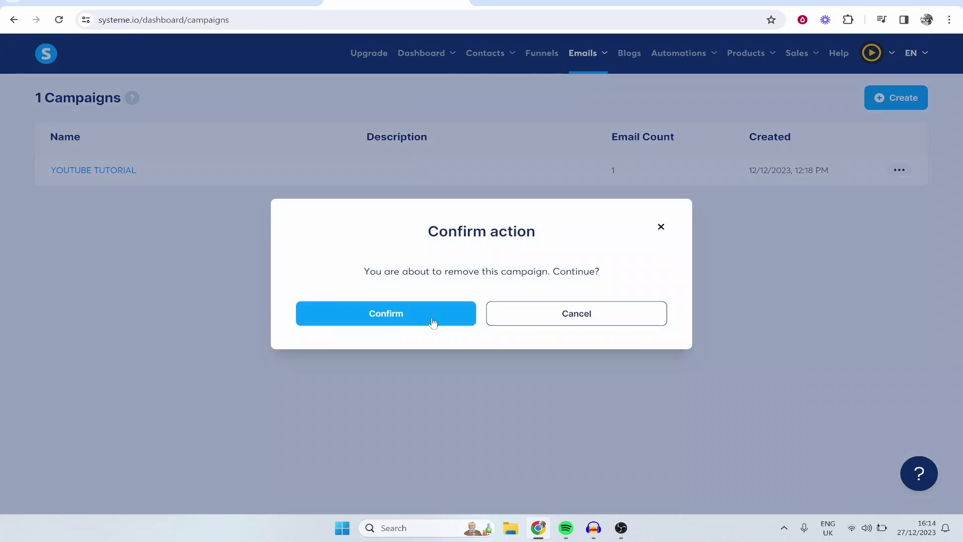
{"action": "left_click", "coordinate": [390, 310]}
Create a new email campaign named "Buyer"
{"action": "left_click", "coordinate": [879, 111]}
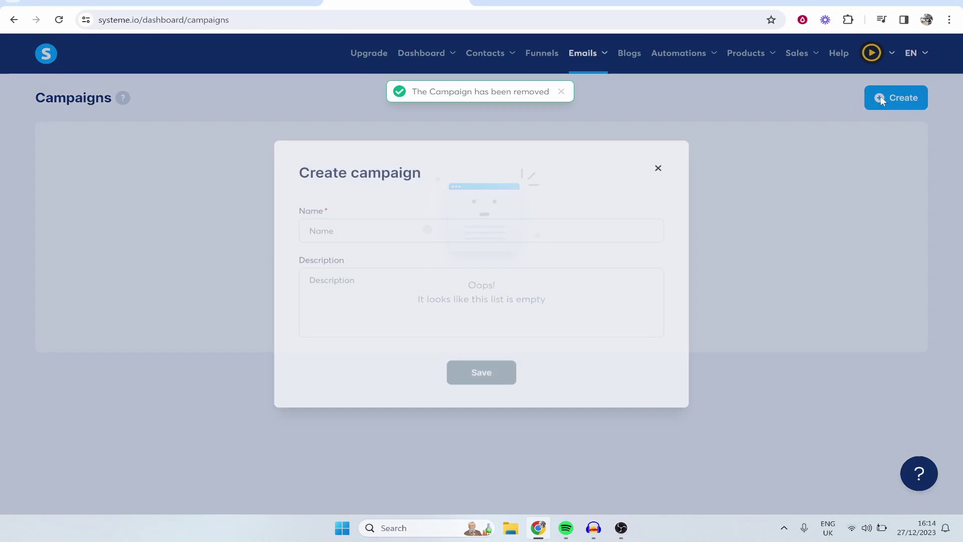
{"action": "left_click", "coordinate": [870, 112]}
{"action": "left_click", "coordinate": [869, 91]}
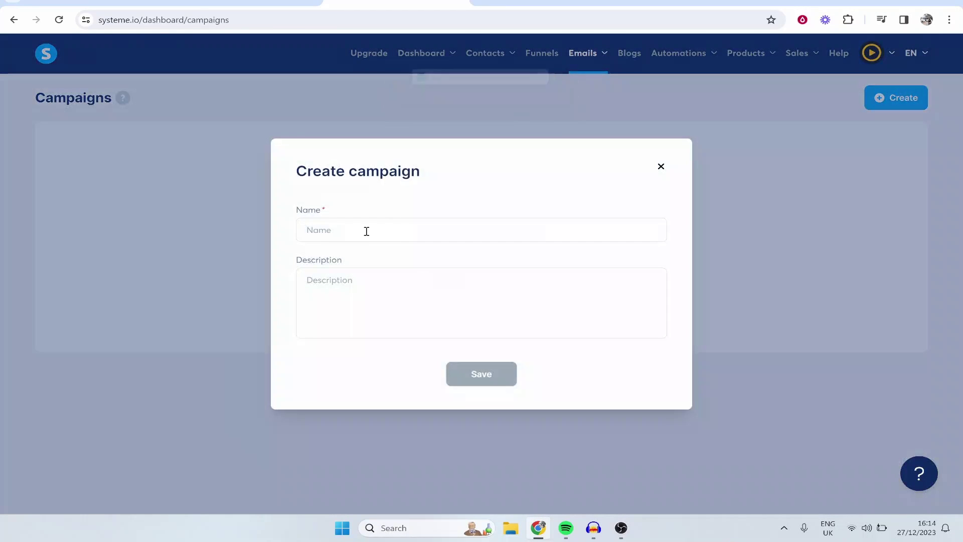
{"action": "left_click", "coordinate": [366, 230]}
{"action": "type", "text": "Buyer"}
{"action": "left_click", "coordinate": [494, 382]}
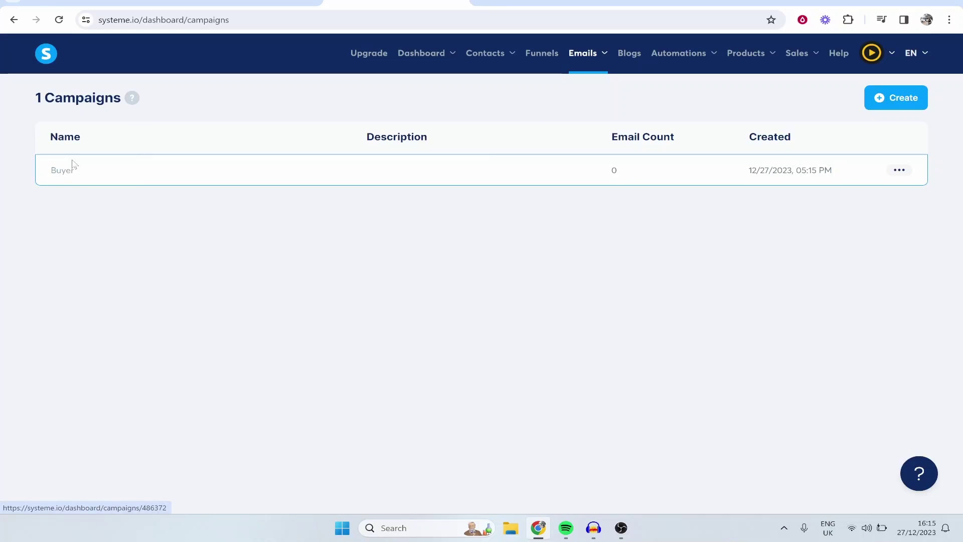
Create an email in the Buyer campaign with the subject "Thank you - here is your product." using the classic editor
{"action": "left_click", "coordinate": [64, 171]}
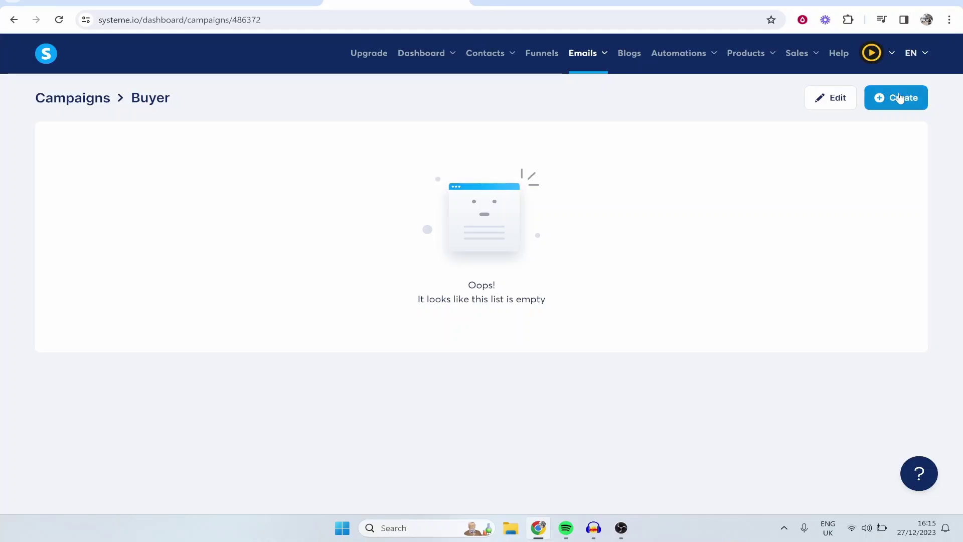
{"action": "left_click", "coordinate": [895, 97]}
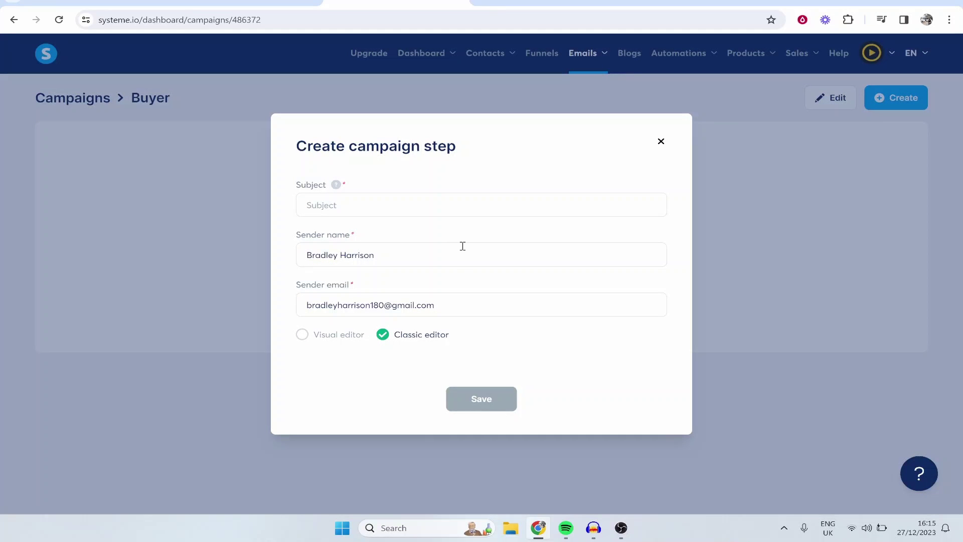
{"action": "left_click", "coordinate": [408, 208]}
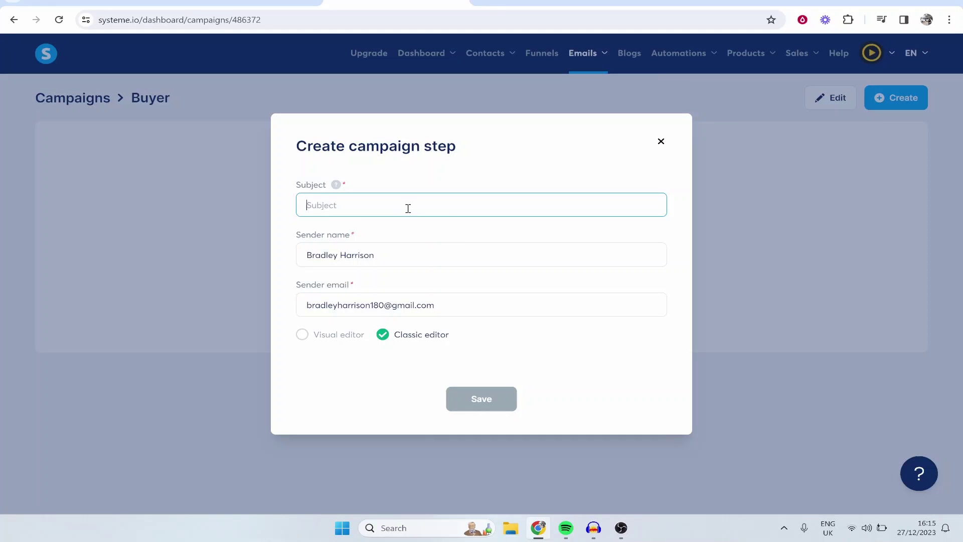
{"action": "key", "text": "Tab"}
{"action": "left_click", "coordinate": [448, 208]}
{"action": "type", "text": "Thank you - here is"}
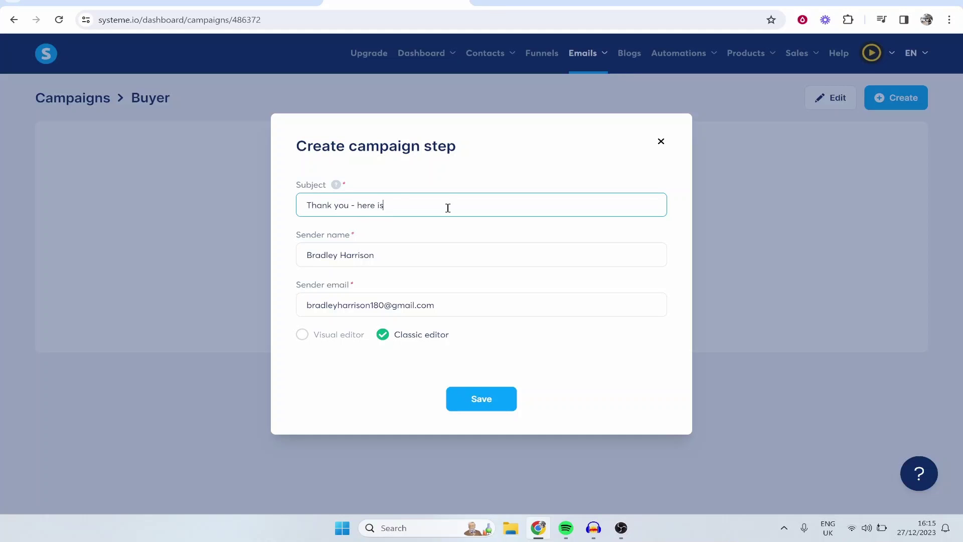
{"action": "type", "text": " your product."}
{"action": "left_click", "coordinate": [490, 396]}
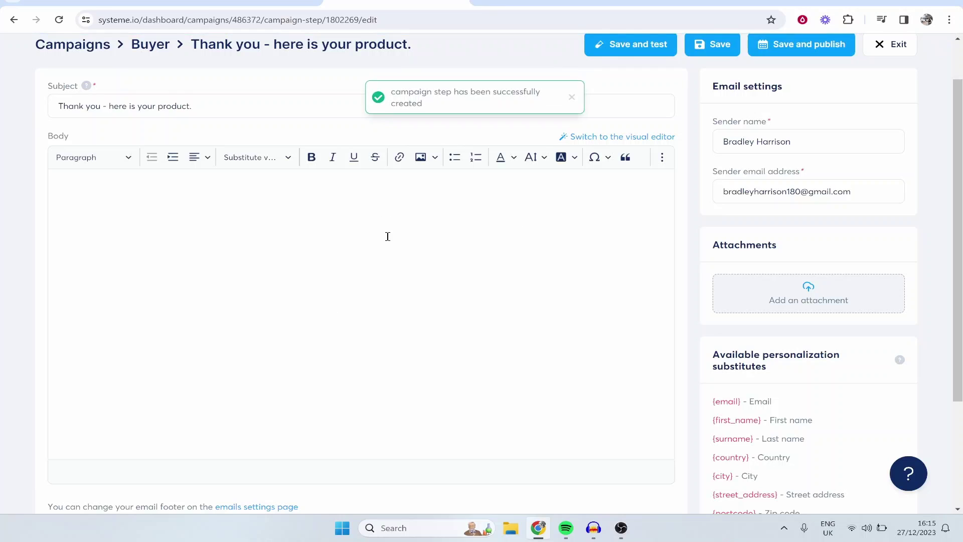
Write the email body "Thank you, here is a link to your prodcuct."
{"action": "left_click", "coordinate": [381, 235]}
{"action": "type", "text": "T"}
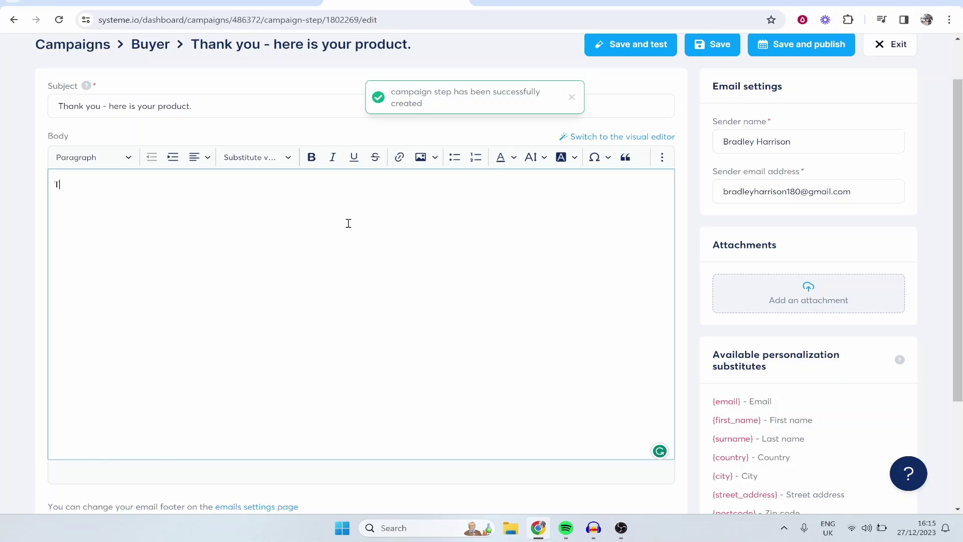
{"action": "type", "text": "hank you, "}
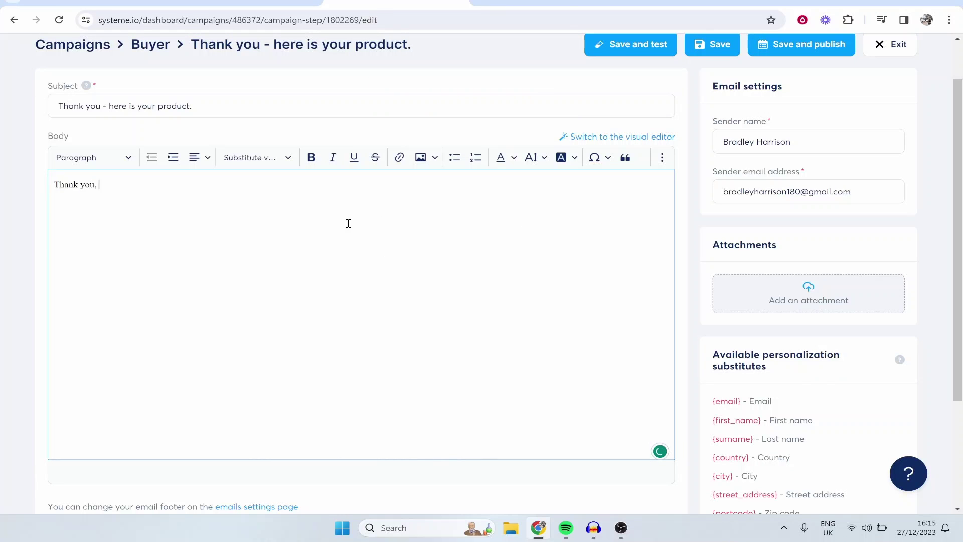
{"action": "type", "text": "here is a link to your prodcuct."}
{"action": "key", "text": "ctrl+shift+Left"}
{"action": "key", "text": "ctrl+shift+Left"}
{"action": "key", "text": "ctrl+shift+Left"}
{"action": "key", "text": "ctrl+shift+Left"}
{"action": "key", "text": "ctrl+k"}
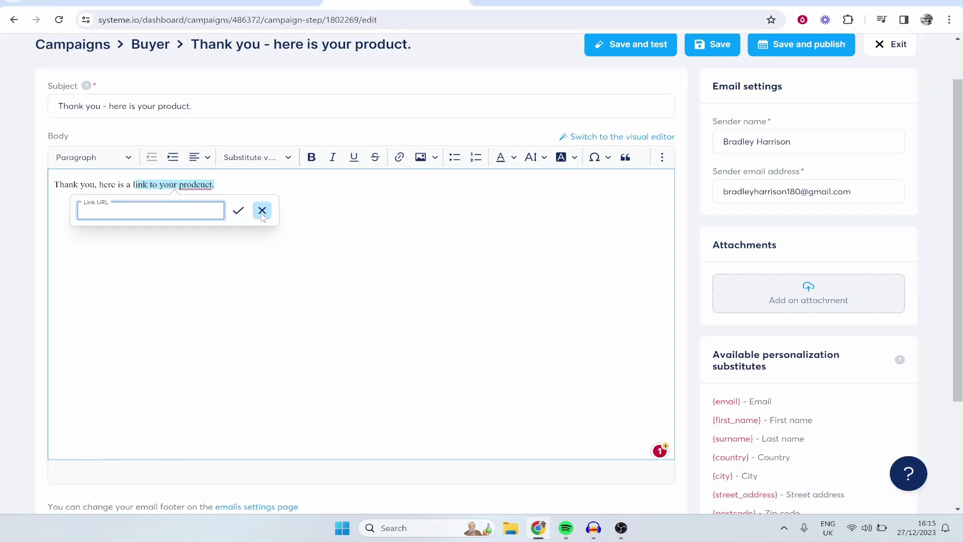
{"action": "left_click", "coordinate": [261, 213]}
{"action": "left_click", "coordinate": [224, 189]}
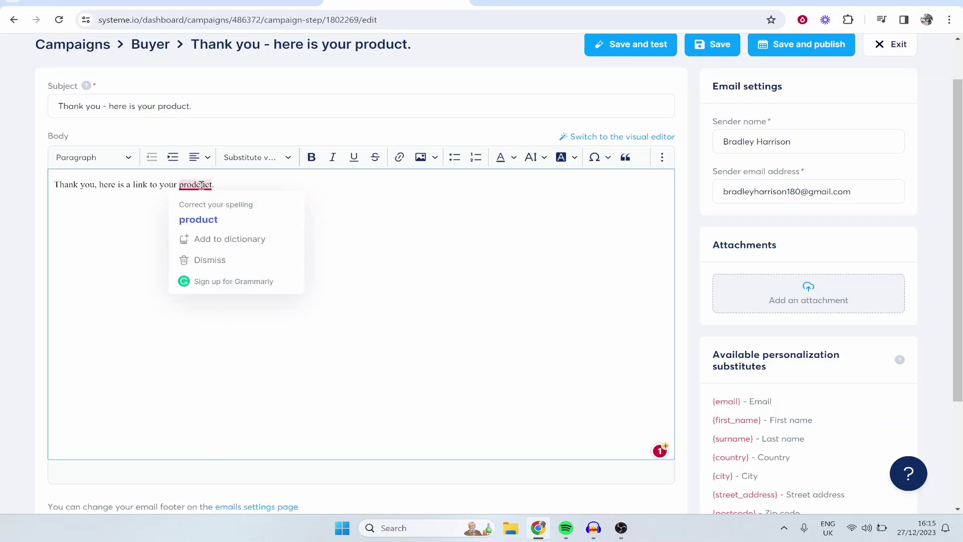
{"action": "left_click", "coordinate": [213, 218]}
{"action": "left_click_drag", "start_coordinate": [213, 183], "coordinate": [130, 187]}
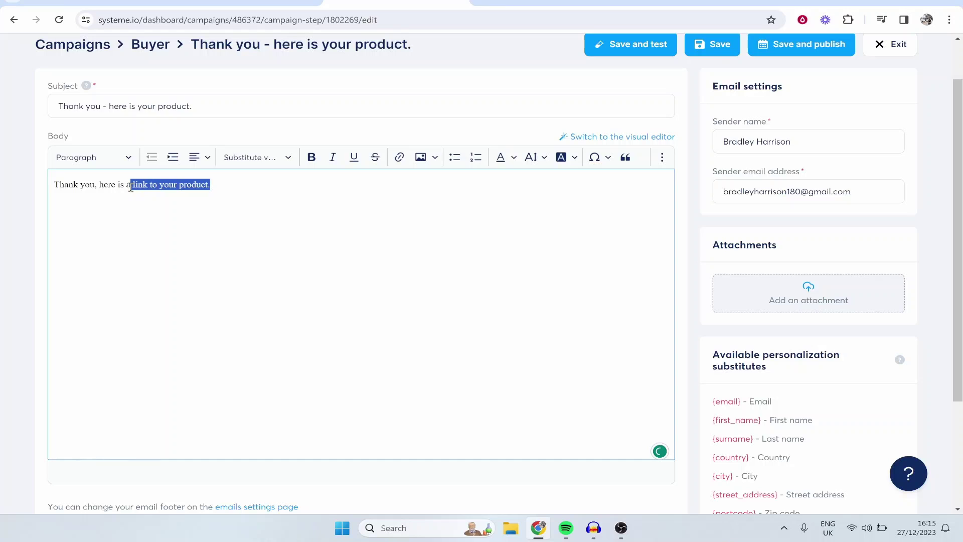
{"action": "left_click", "coordinate": [400, 157]}
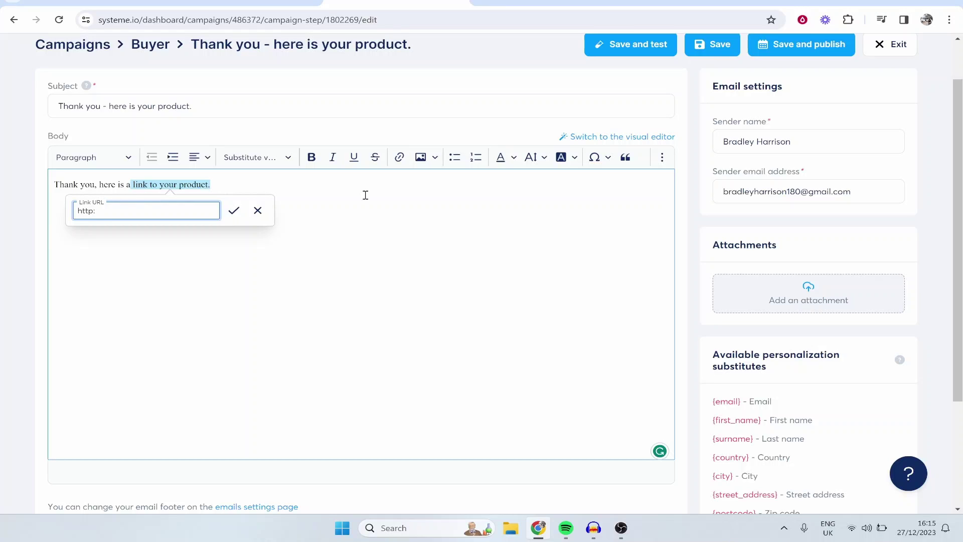
{"action": "type", "text": "www.google.com"}
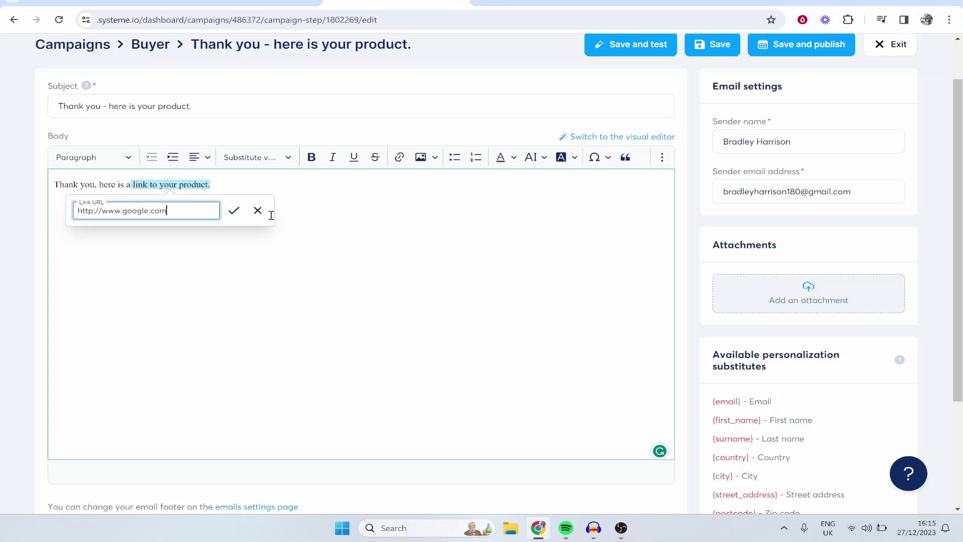
{"action": "left_click", "coordinate": [234, 210]}
{"action": "left_click", "coordinate": [353, 261]}
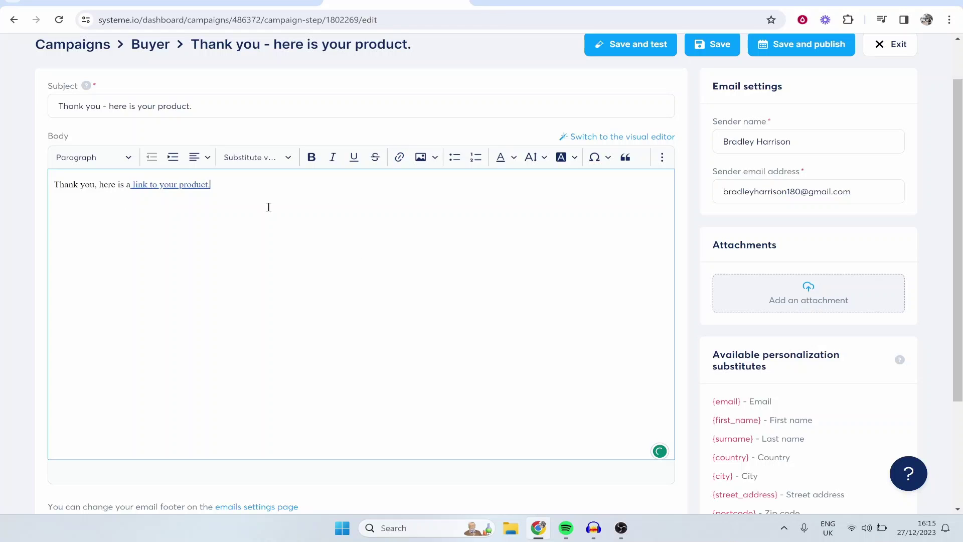
Save and publish the email with a sending delay of 1 minute, activate it and exit the email editor
{"action": "scroll", "coordinate": [757, 76], "scroll_direction": "up", "scroll_amount": 1}
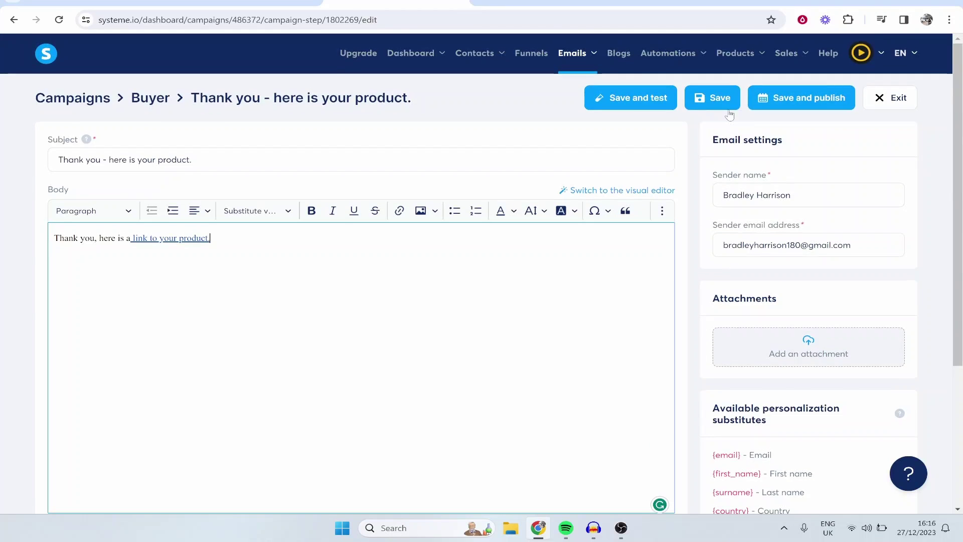
{"action": "left_click", "coordinate": [782, 100]}
{"action": "left_click", "coordinate": [458, 235]}
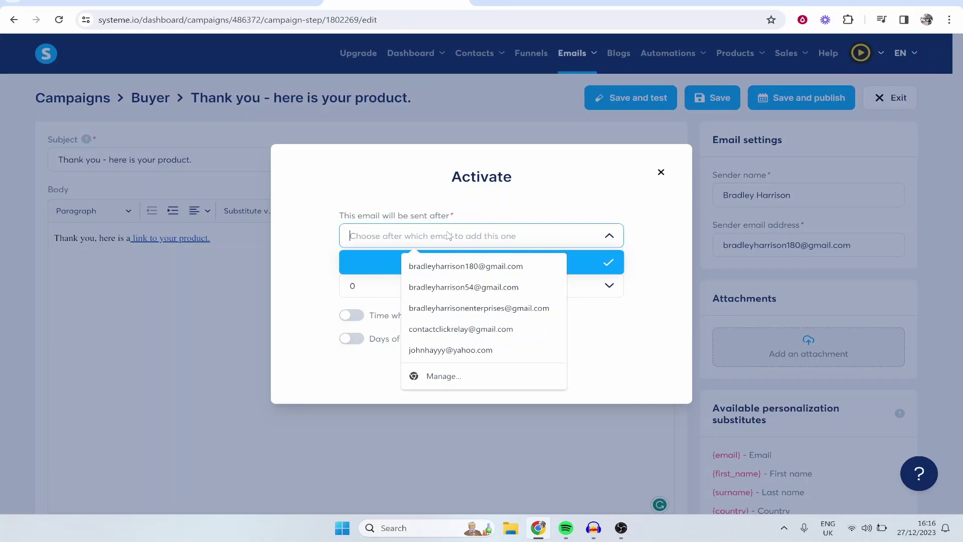
{"action": "left_click", "coordinate": [458, 234]}
{"action": "left_click", "coordinate": [457, 287]}
{"action": "left_click", "coordinate": [543, 285]}
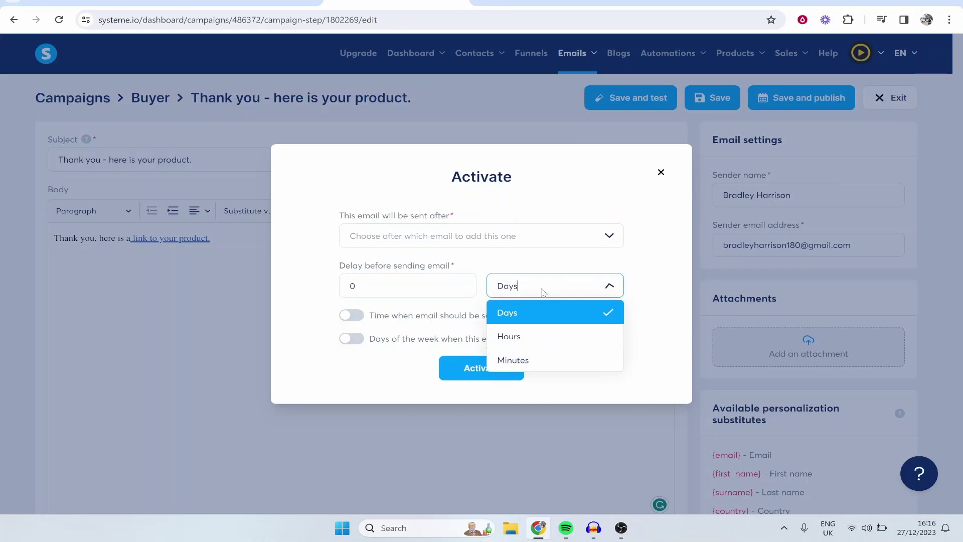
{"action": "left_click", "coordinate": [517, 357]}
{"action": "left_click", "coordinate": [366, 290]}
{"action": "type", "text": "1"}
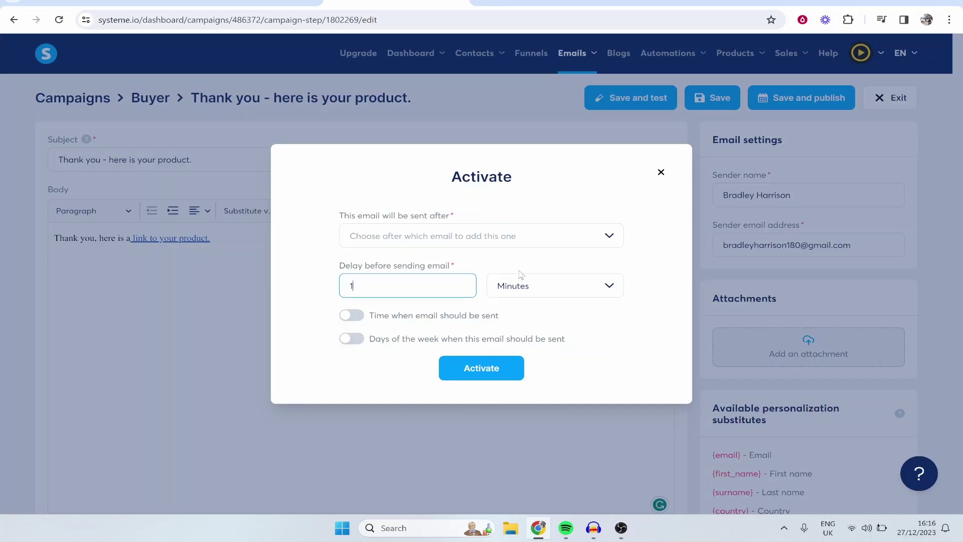
{"action": "left_click", "coordinate": [479, 369]}
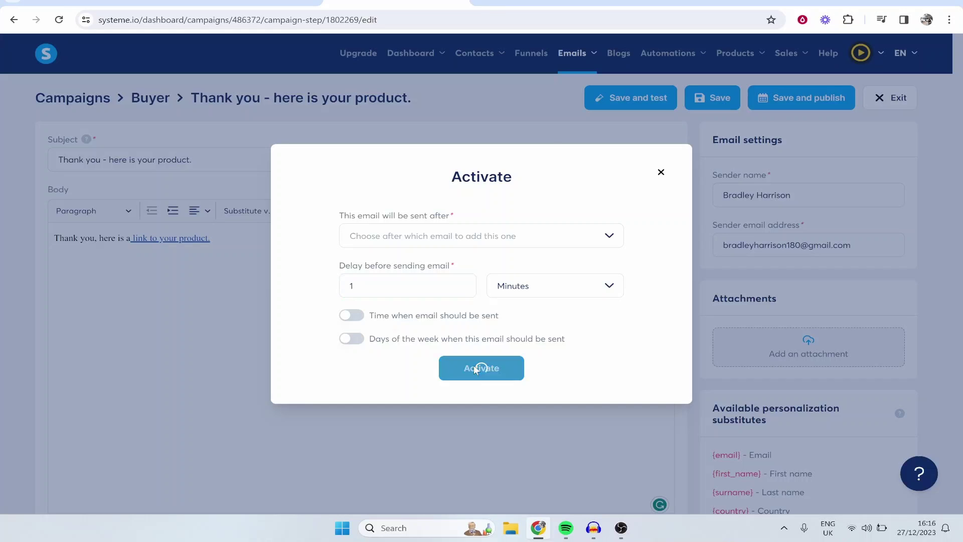
{"action": "left_click", "coordinate": [912, 111]}
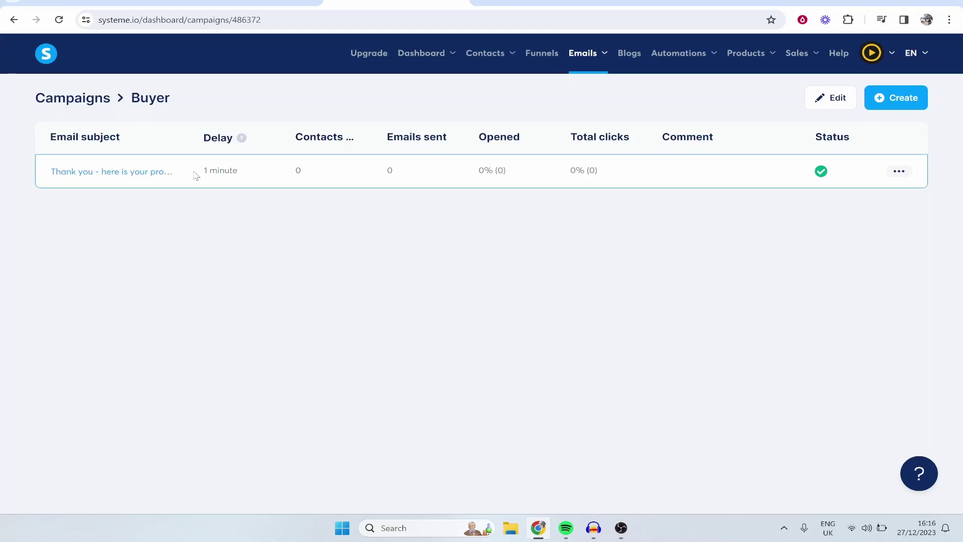
{"action": "left_click_drag", "start_coordinate": [198, 174], "coordinate": [240, 176]}
{"action": "left_click", "coordinate": [240, 176]}
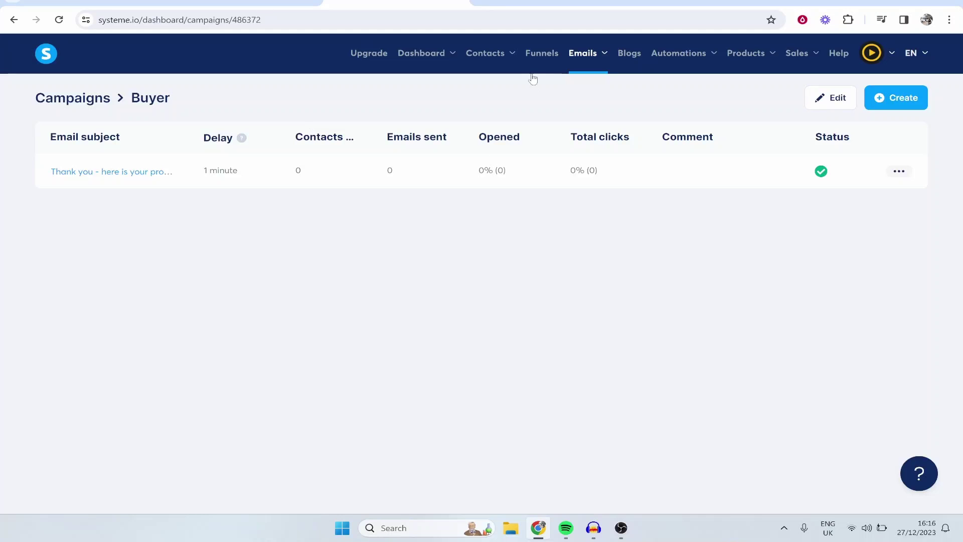
Open the New sale automation rule of the Order Form step in the "Thumbnail template" funnel
{"action": "left_click", "coordinate": [540, 58]}
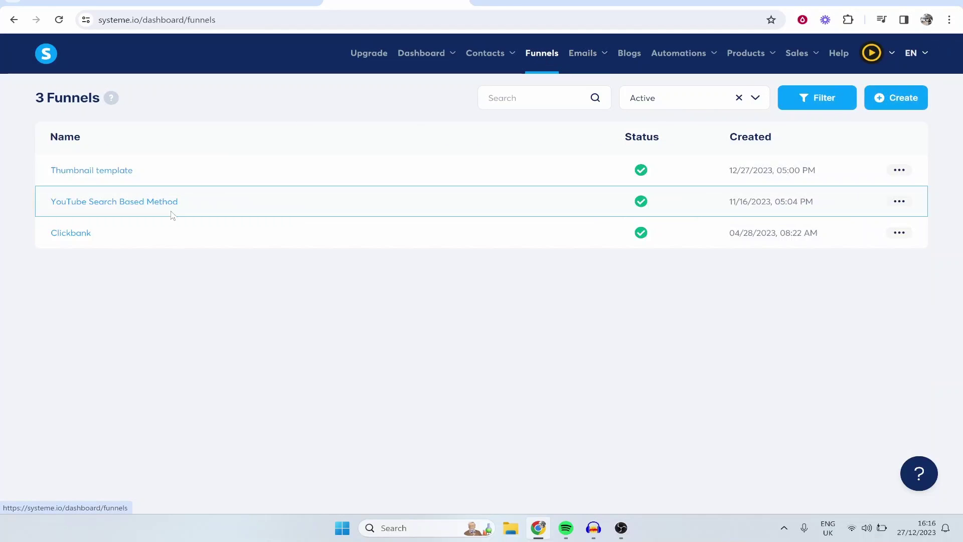
{"action": "left_click", "coordinate": [103, 173]}
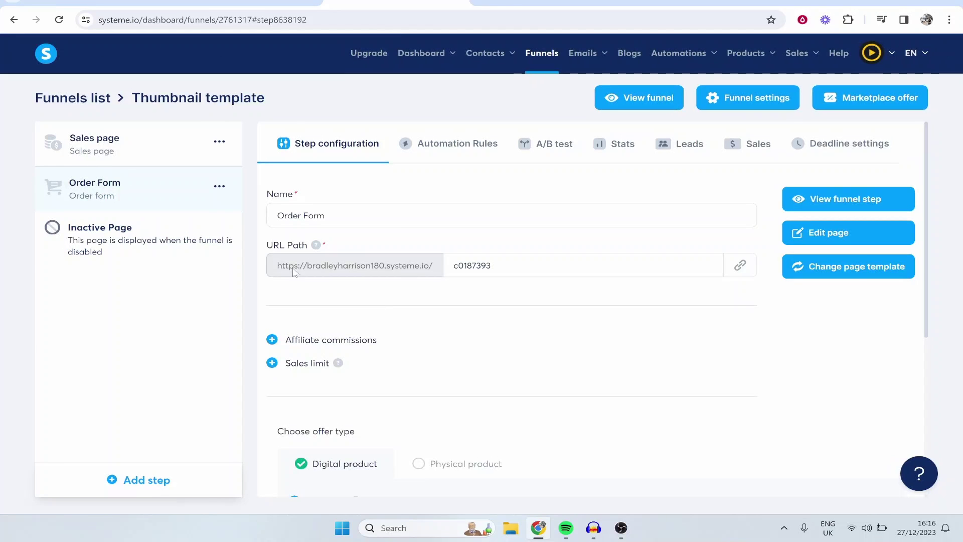
{"action": "left_click", "coordinate": [441, 145]}
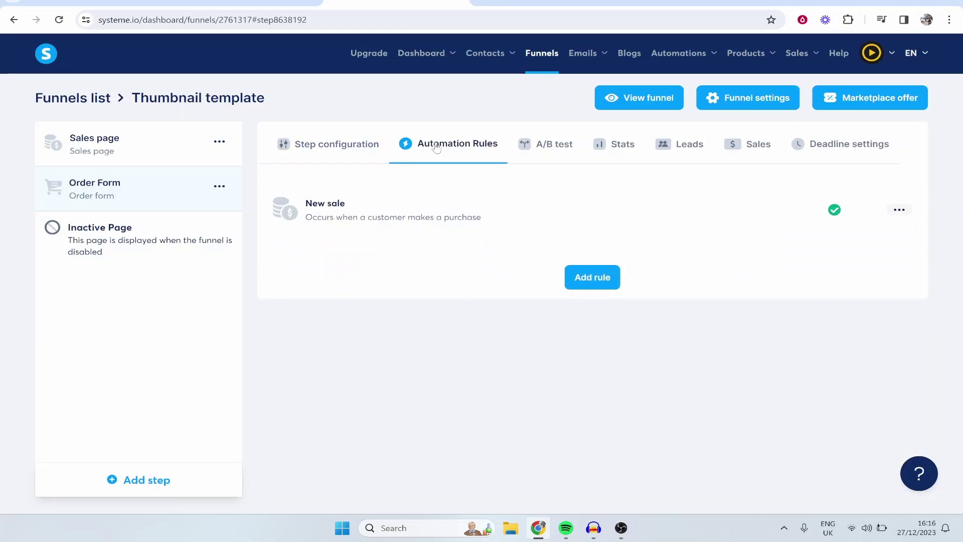
{"action": "left_click", "coordinate": [332, 217]}
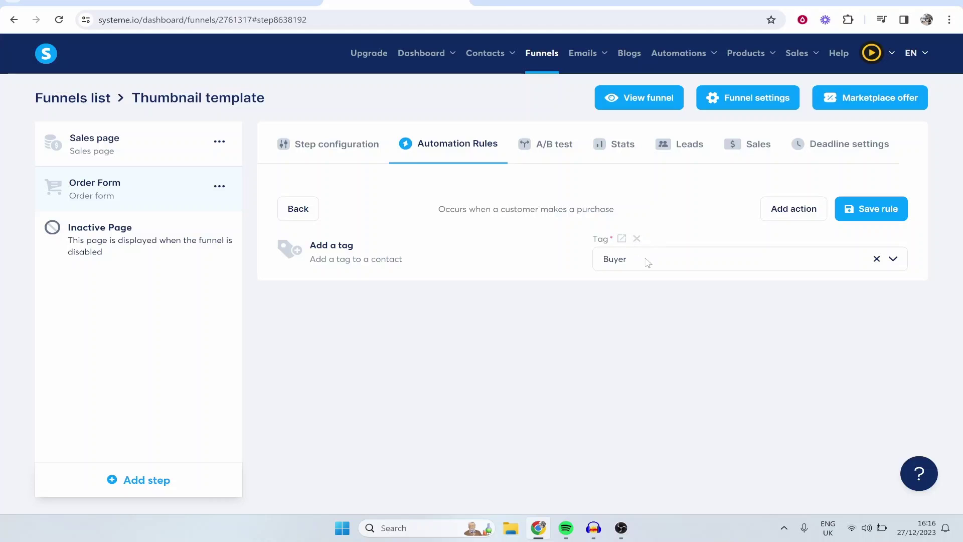
Add a Subscribe to campaign action with the Buyer campaign to the New sale rule and save the rule
{"action": "left_click", "coordinate": [794, 209]}
{"action": "left_click", "coordinate": [420, 144]}
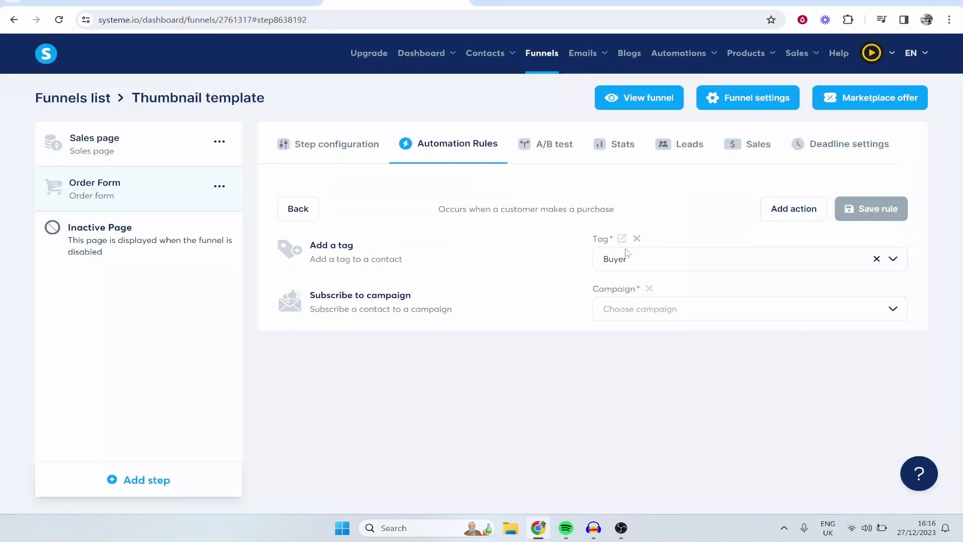
{"action": "left_click", "coordinate": [686, 306]}
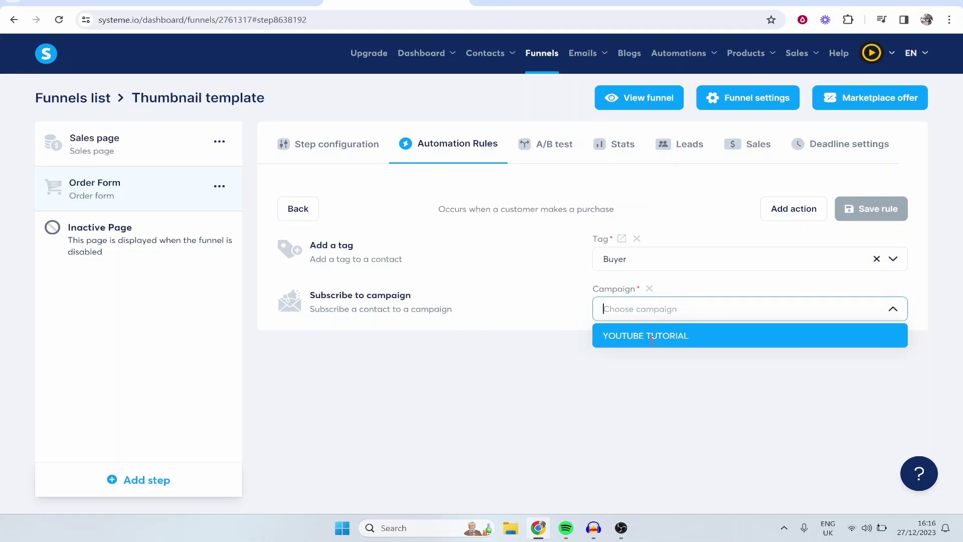
{"action": "left_click", "coordinate": [781, 387]}
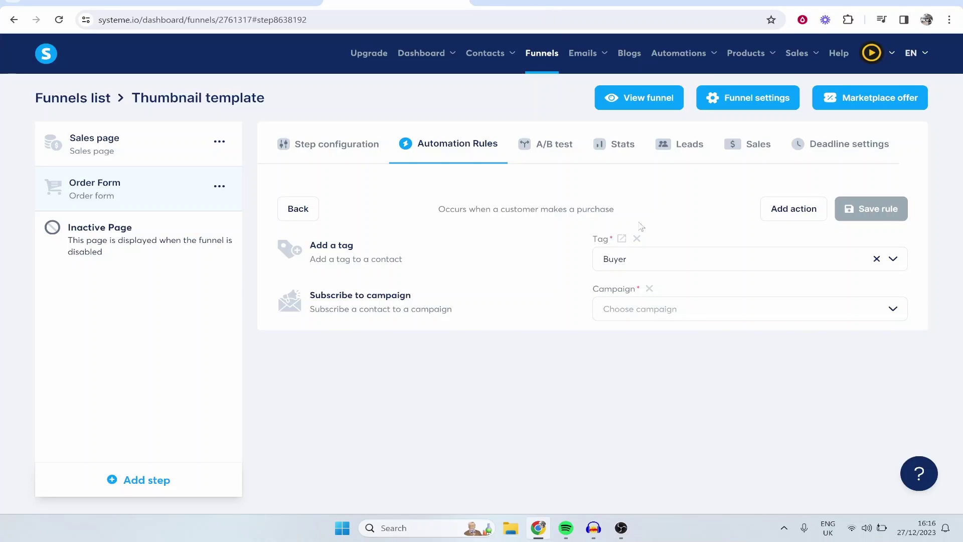
{"action": "left_click", "coordinate": [673, 309]}
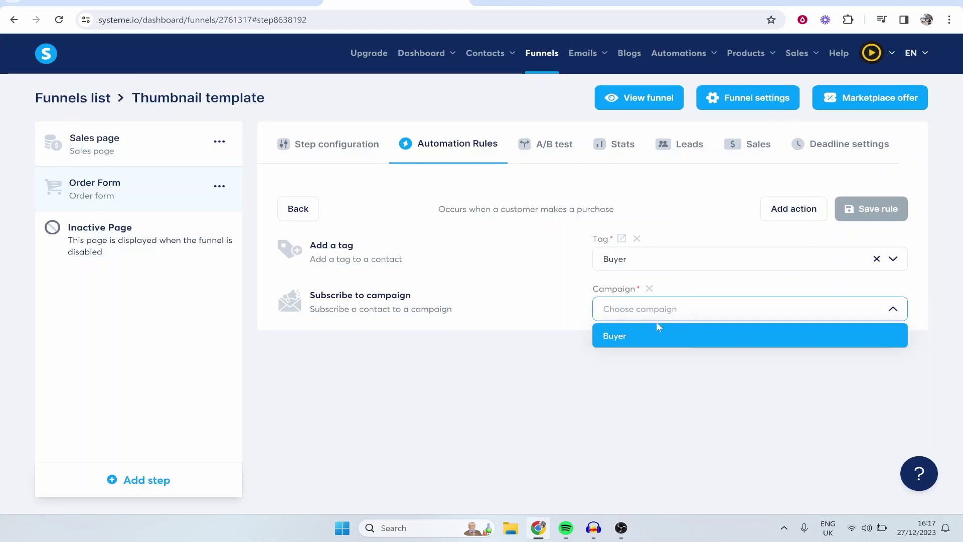
{"action": "left_click", "coordinate": [620, 337]}
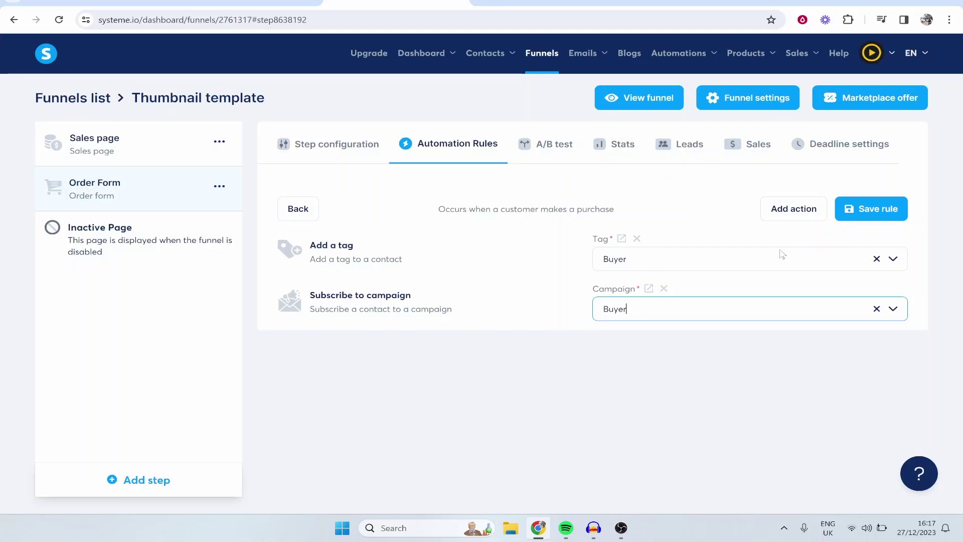
{"action": "left_click", "coordinate": [858, 214]}
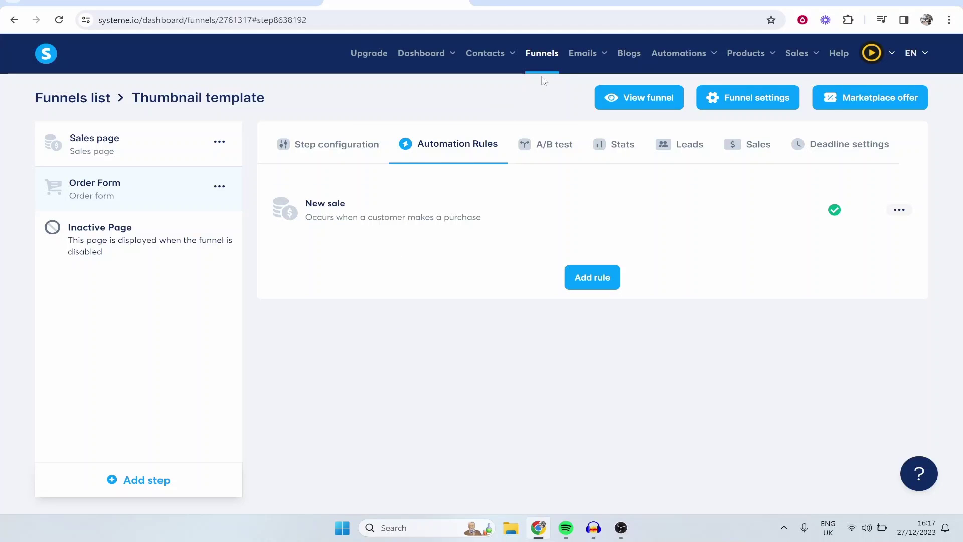
Preview the live "Thumbnail template" funnel and look over the whole sales page from headline to end
{"action": "left_click", "coordinate": [627, 102]}
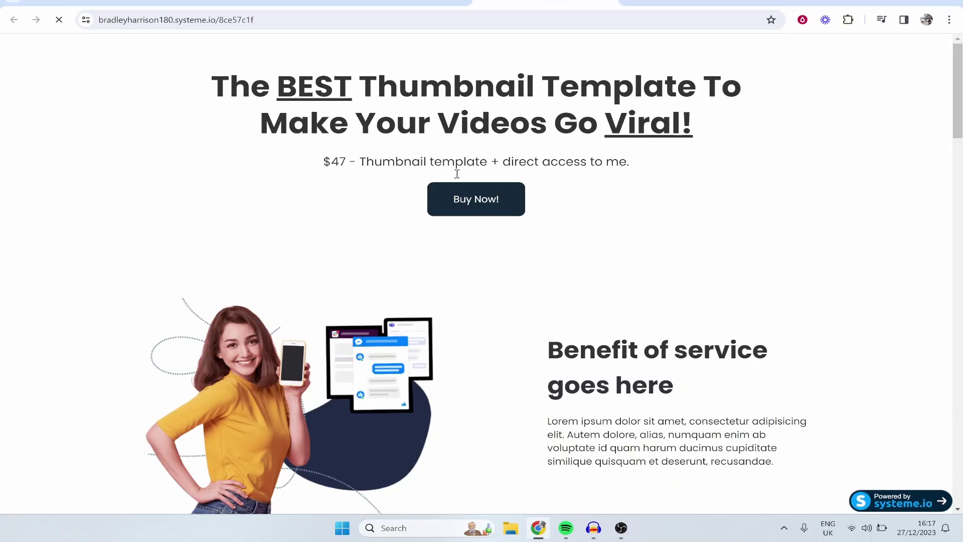
{"action": "left_click_drag", "start_coordinate": [212, 86], "coordinate": [745, 103]}
{"action": "left_click", "coordinate": [744, 103]}
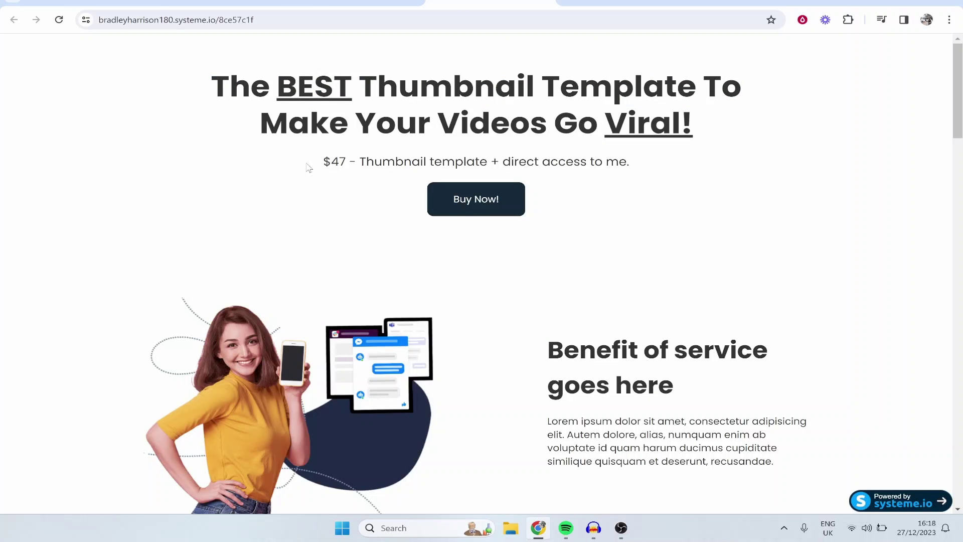
{"action": "scroll", "coordinate": [624, 303], "scroll_direction": "down", "scroll_amount": 12}
{"action": "scroll", "coordinate": [624, 304], "scroll_direction": "up", "scroll_amount": 12}
Follow the sales page's Buy Now! link to the order form, review it and try submitting it with empty fields
{"action": "left_click", "coordinate": [483, 200]}
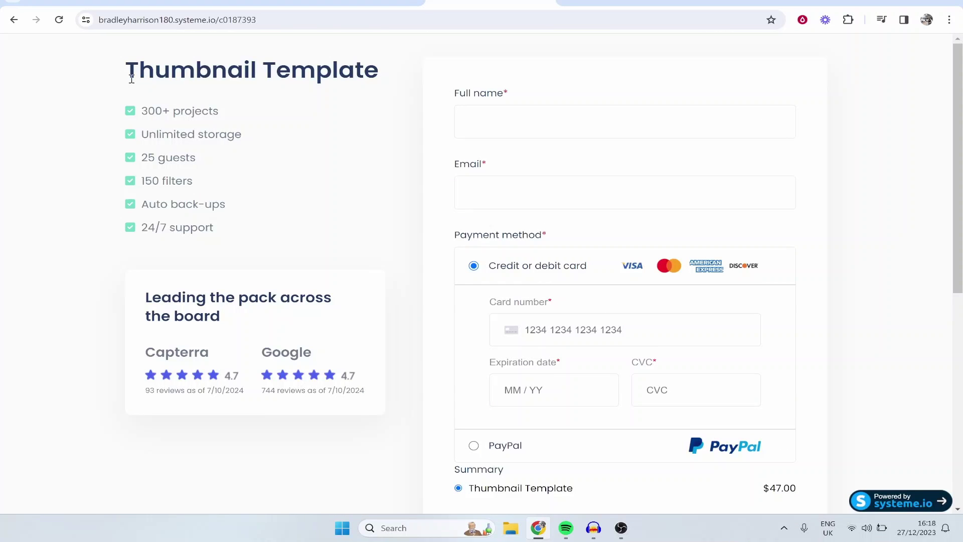
{"action": "scroll", "coordinate": [672, 234], "scroll_direction": "down", "scroll_amount": 2}
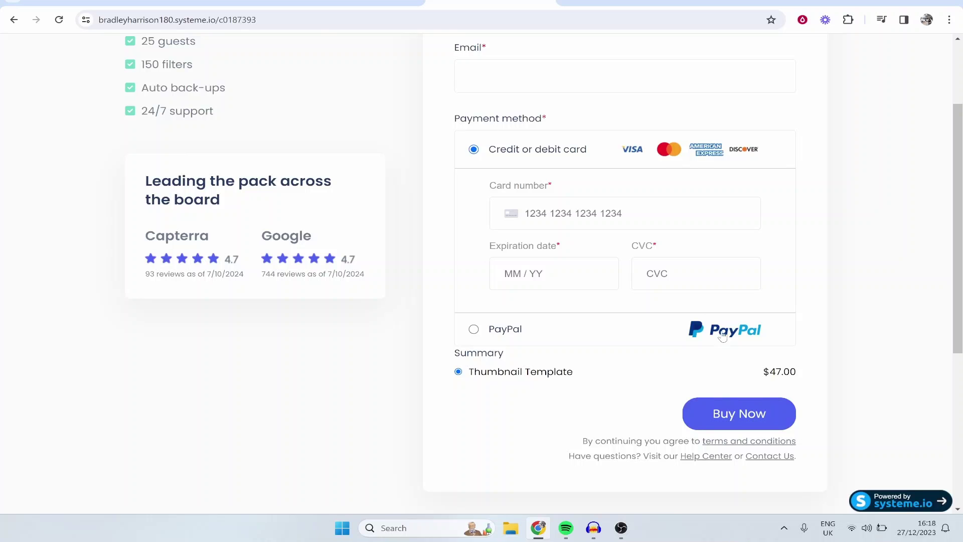
{"action": "left_click", "coordinate": [731, 415]}
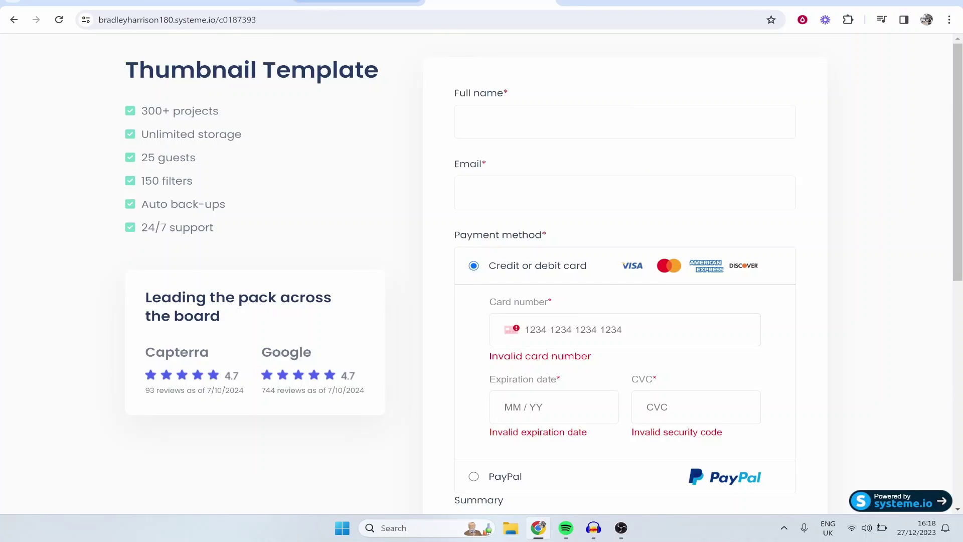
Return to the systeme.io dashboard and open the "Thank you - here is your product." email of the Buyer campaign for review
{"action": "left_click", "coordinate": [339, 4]}
{"action": "mouse_move", "coordinate": [584, 54]}
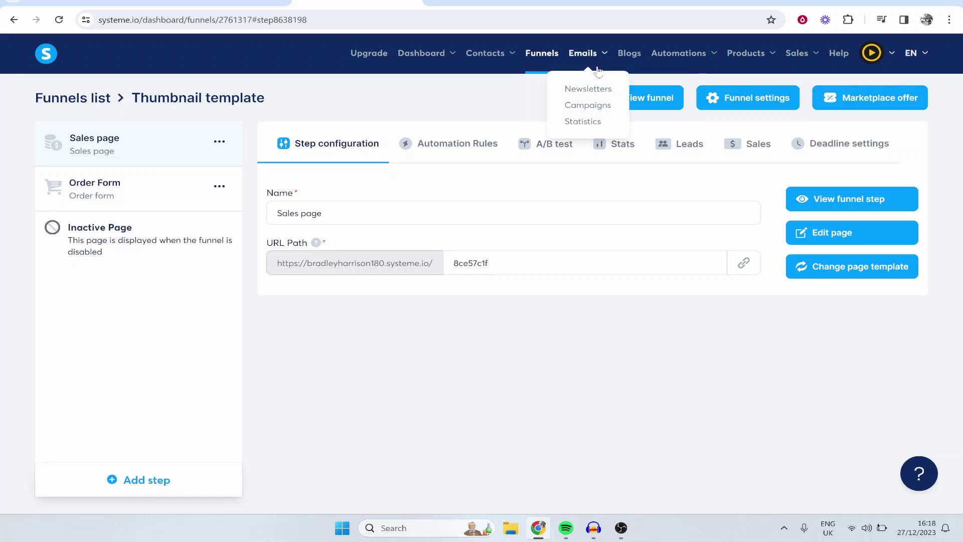
{"action": "left_click", "coordinate": [587, 105]}
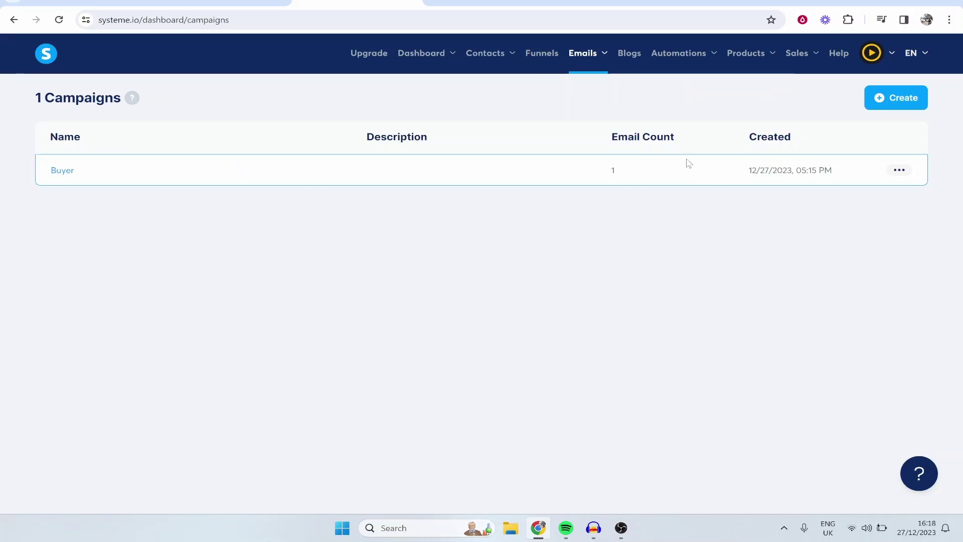
{"action": "left_click", "coordinate": [62, 171]}
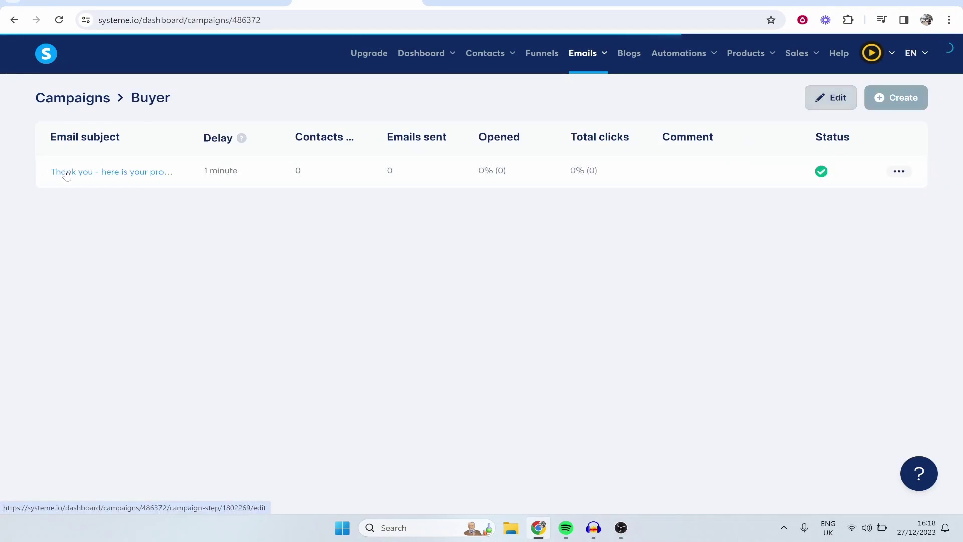
{"action": "left_click", "coordinate": [86, 171]}
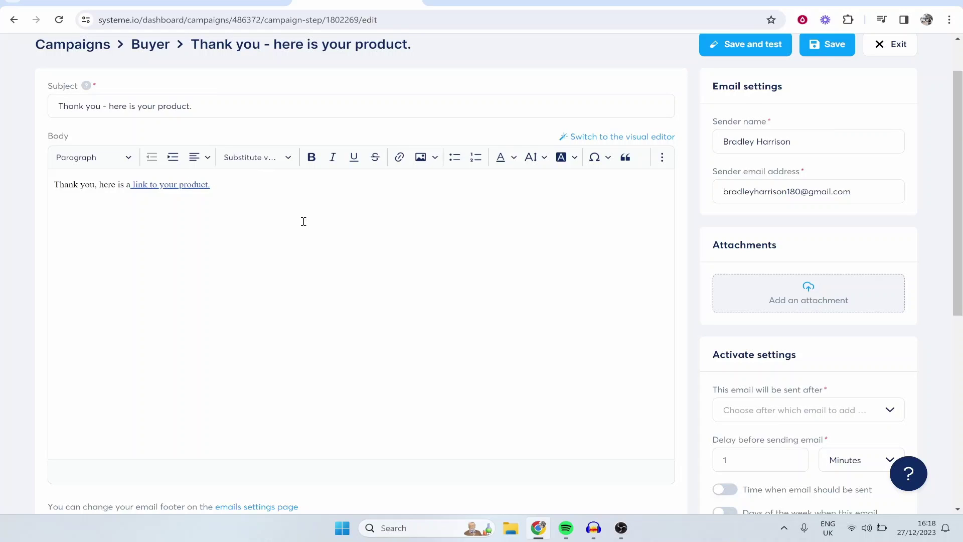
{"action": "scroll", "coordinate": [326, 231], "scroll_direction": "up", "scroll_amount": 2}
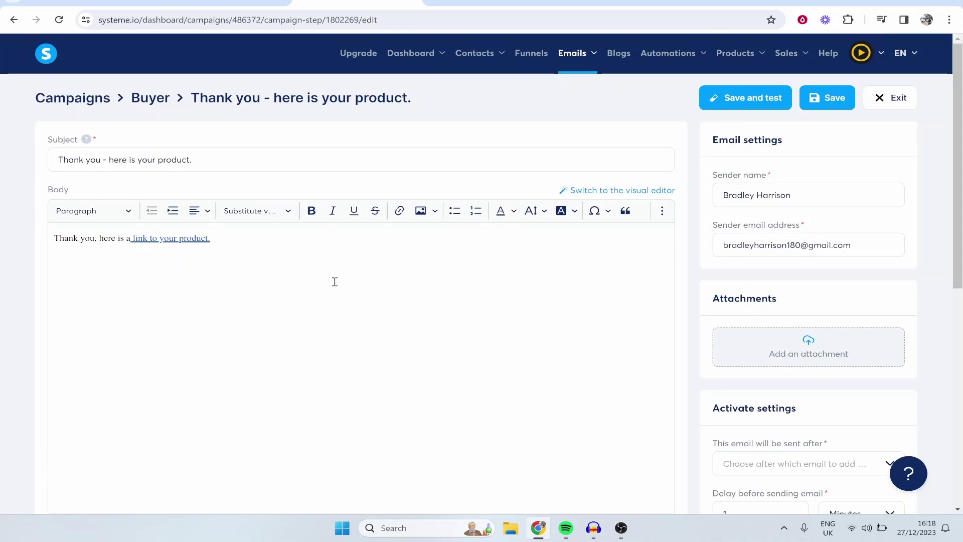